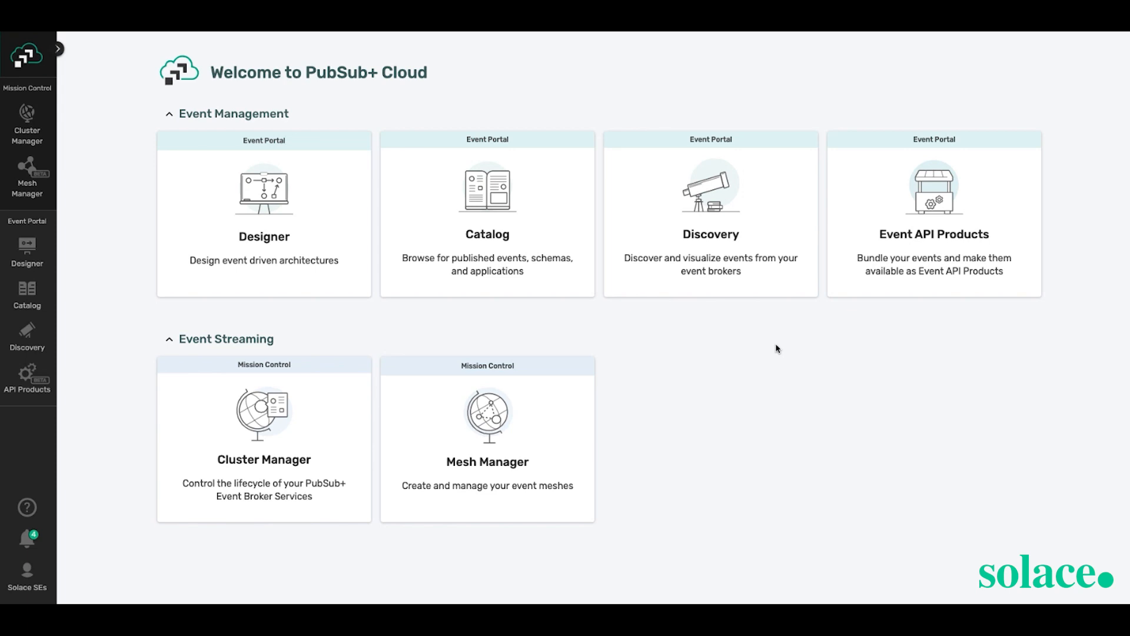
- Open the Event Portal Designer to show the topology of application domains
left_click(332, 298)
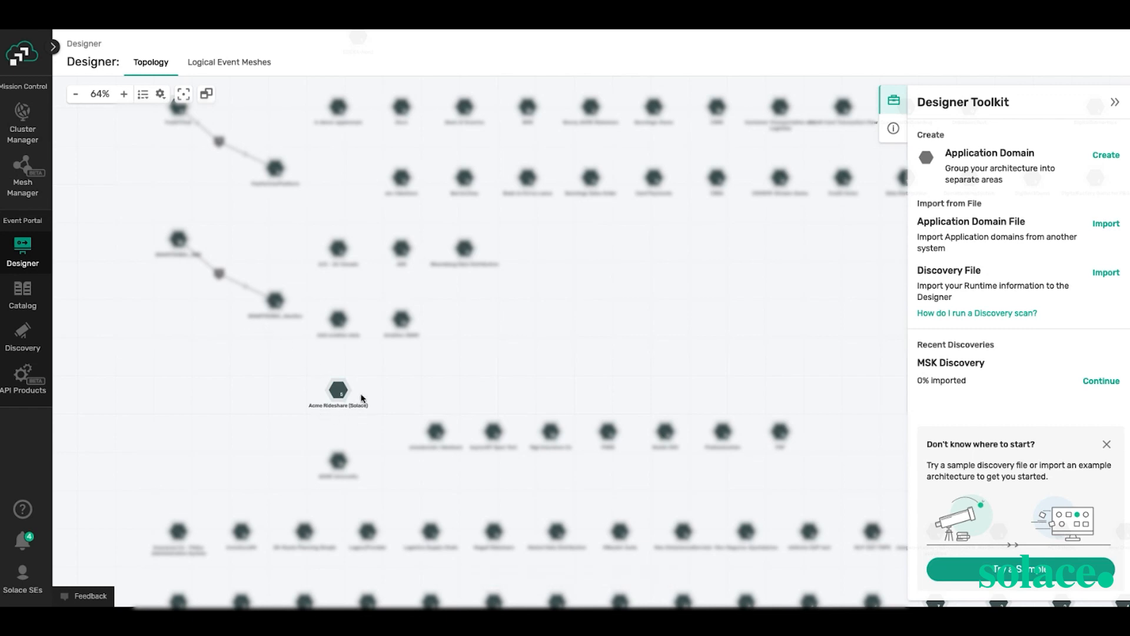
- Open the Acme Rideshare (Solace) domain's graph view with its 5 applications and 8 events
left_click(337, 392)
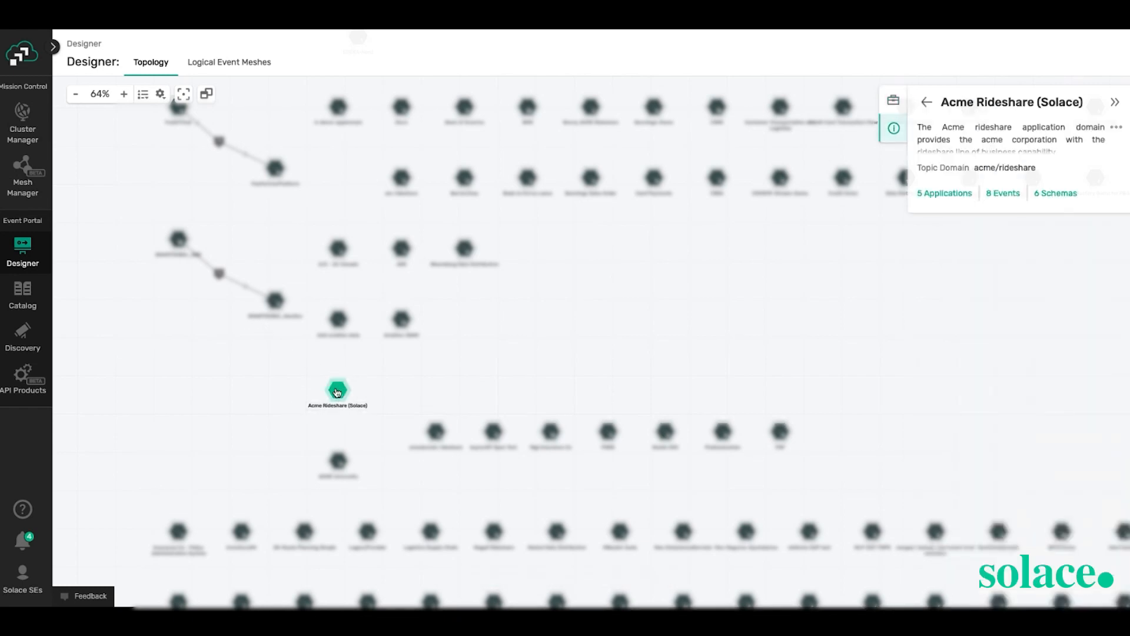
double_click(337, 392)
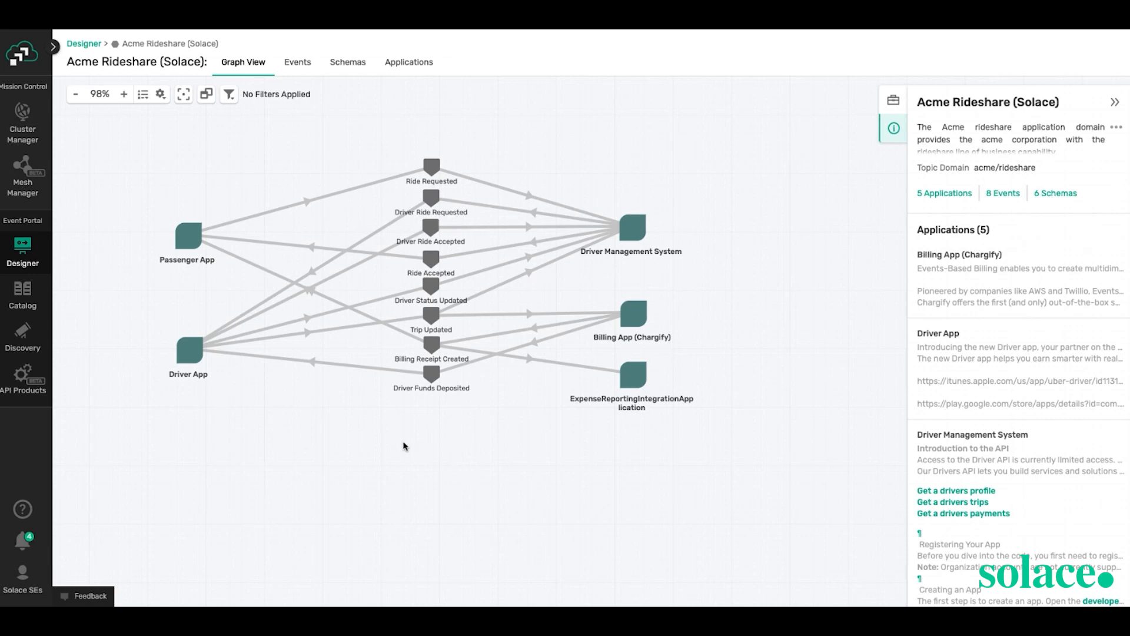
left_click(229, 98)
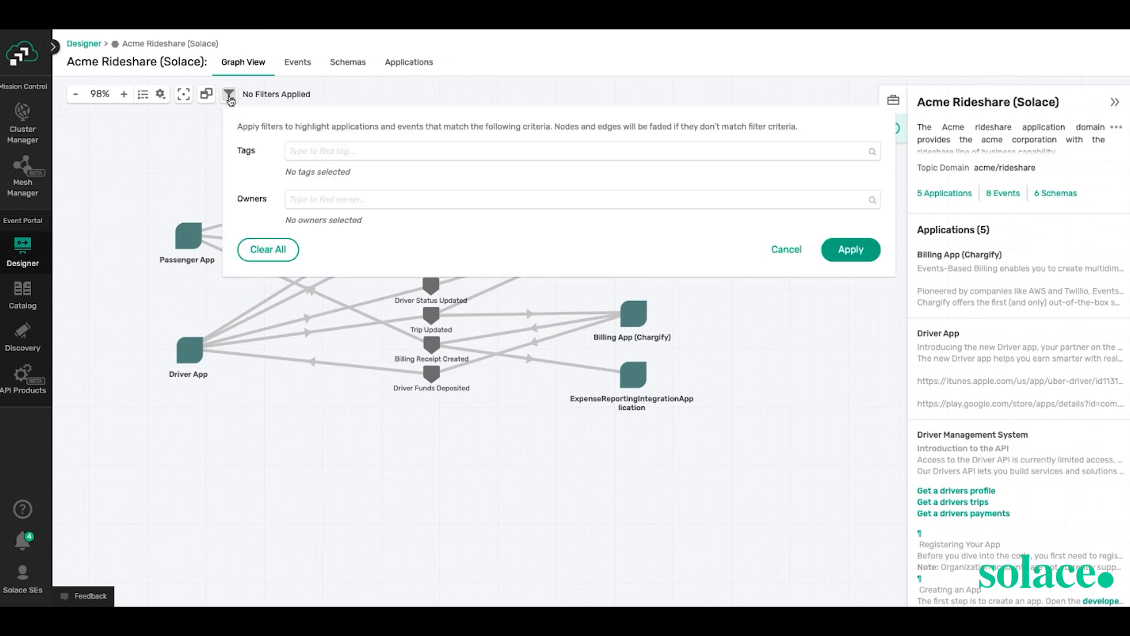
left_click(298, 148)
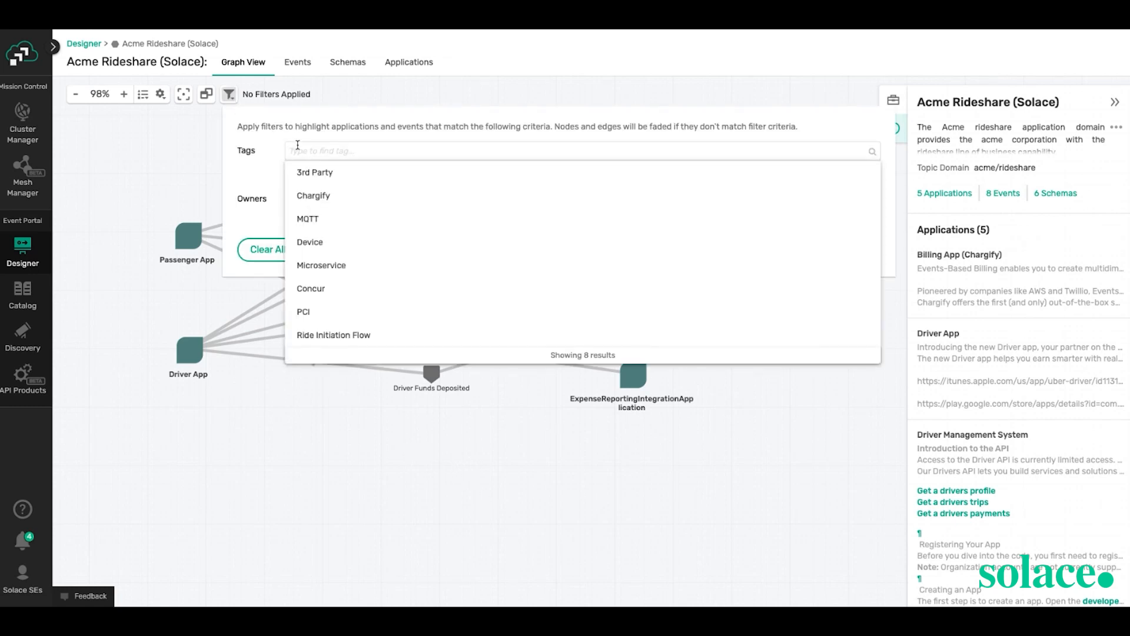
left_click(345, 336)
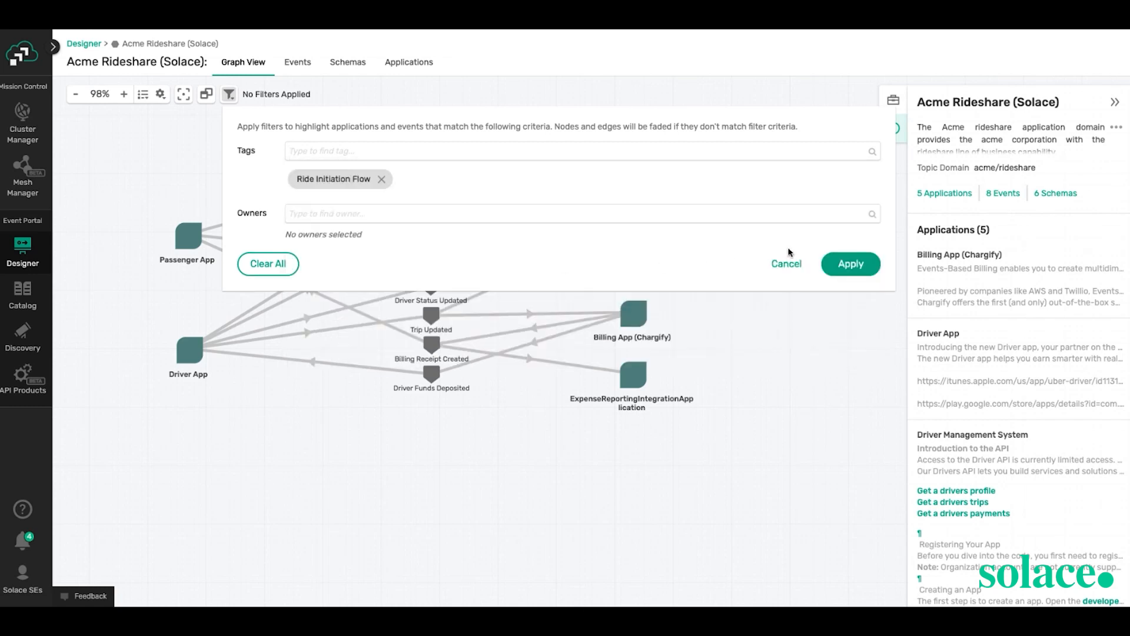
left_click(851, 264)
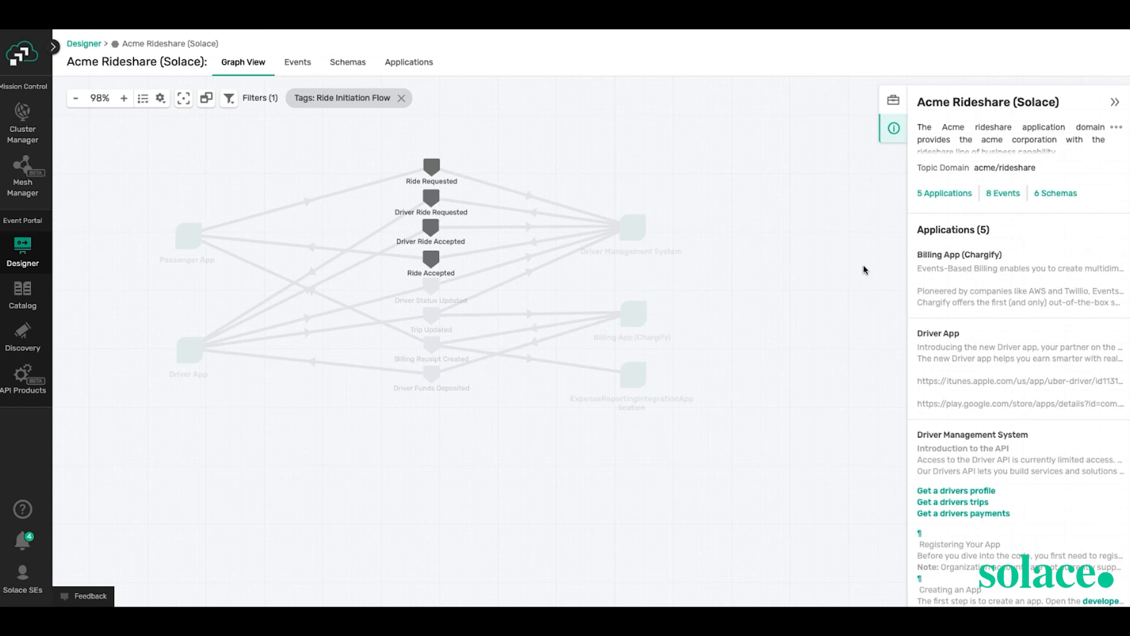
left_click(402, 99)
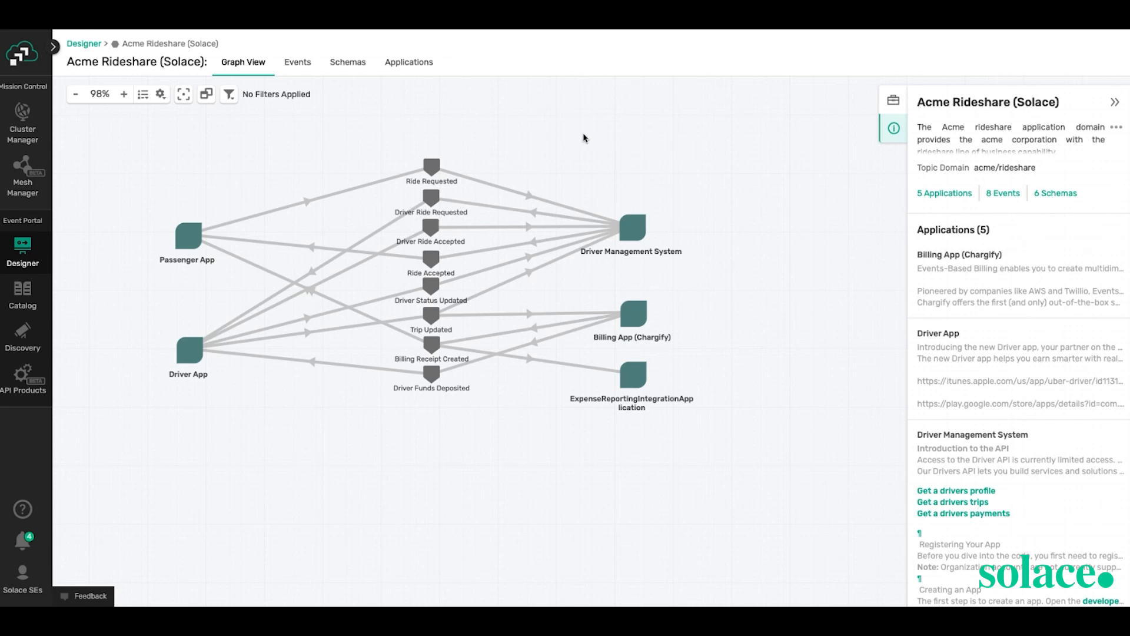
left_click(178, 239)
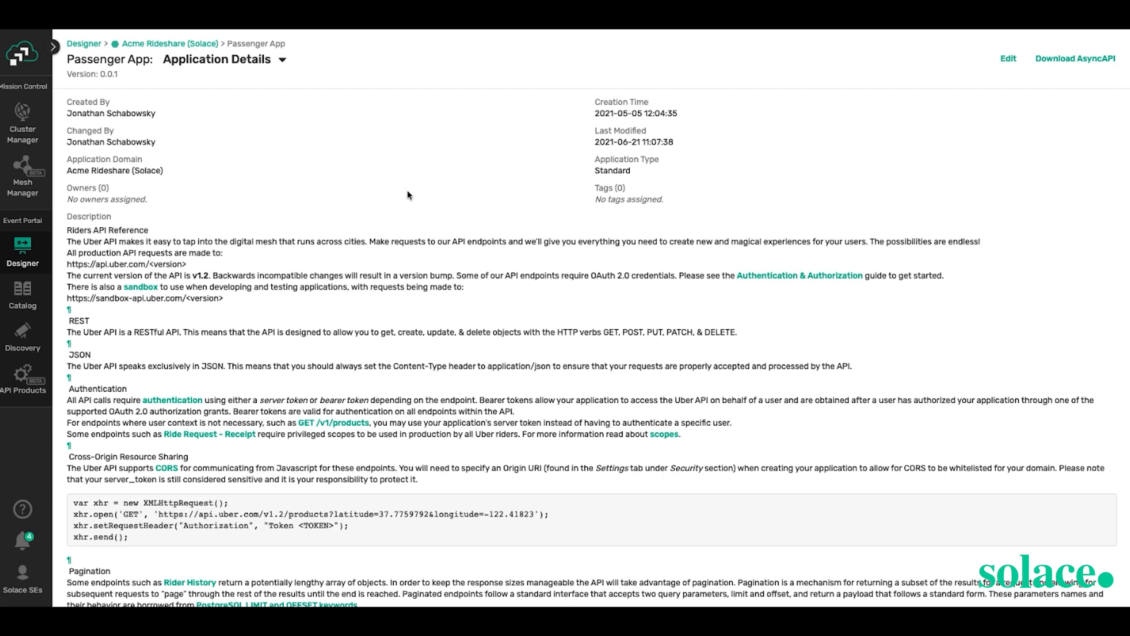
- Add a user as owner of the Passenger App and save the application
double_click(616, 171)
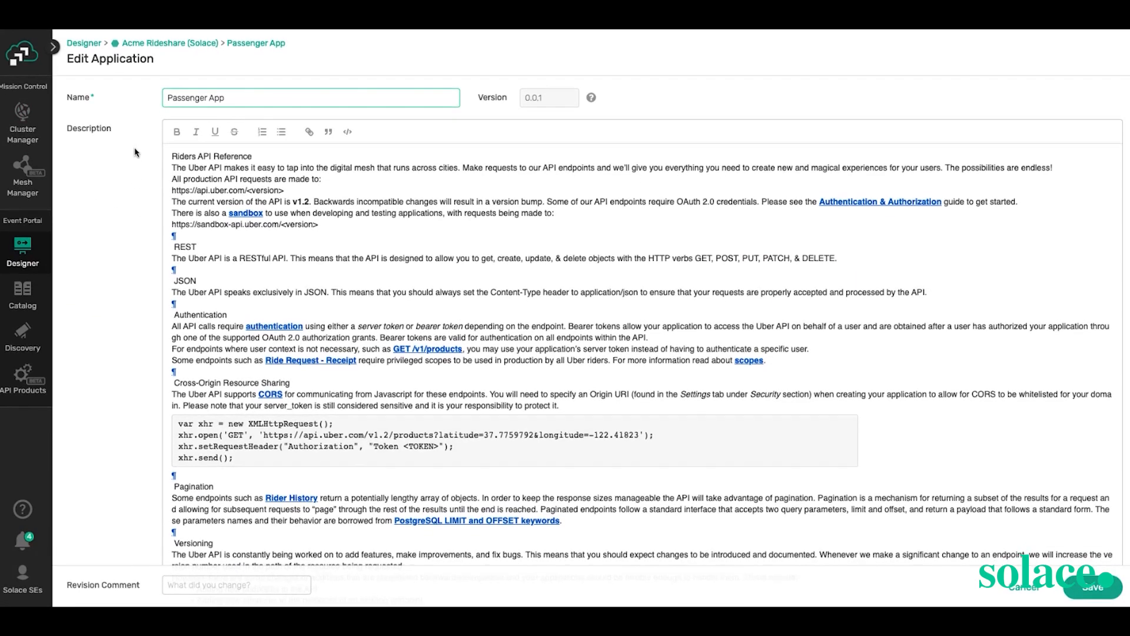
scroll(137, 152, "down", 9)
left_click(343, 247)
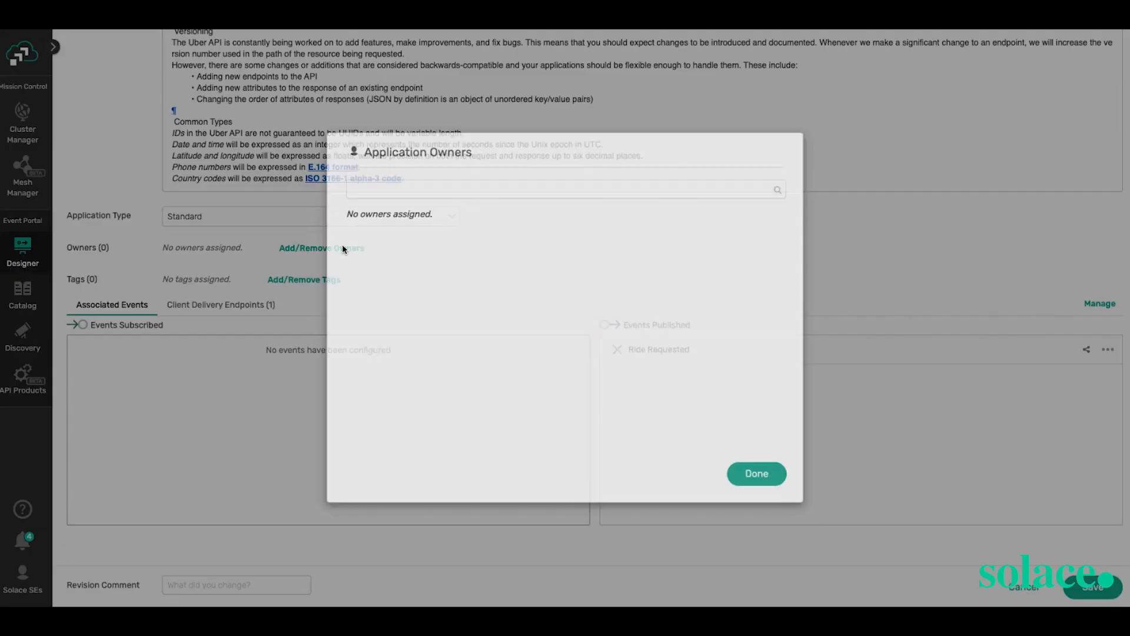
left_click(417, 187)
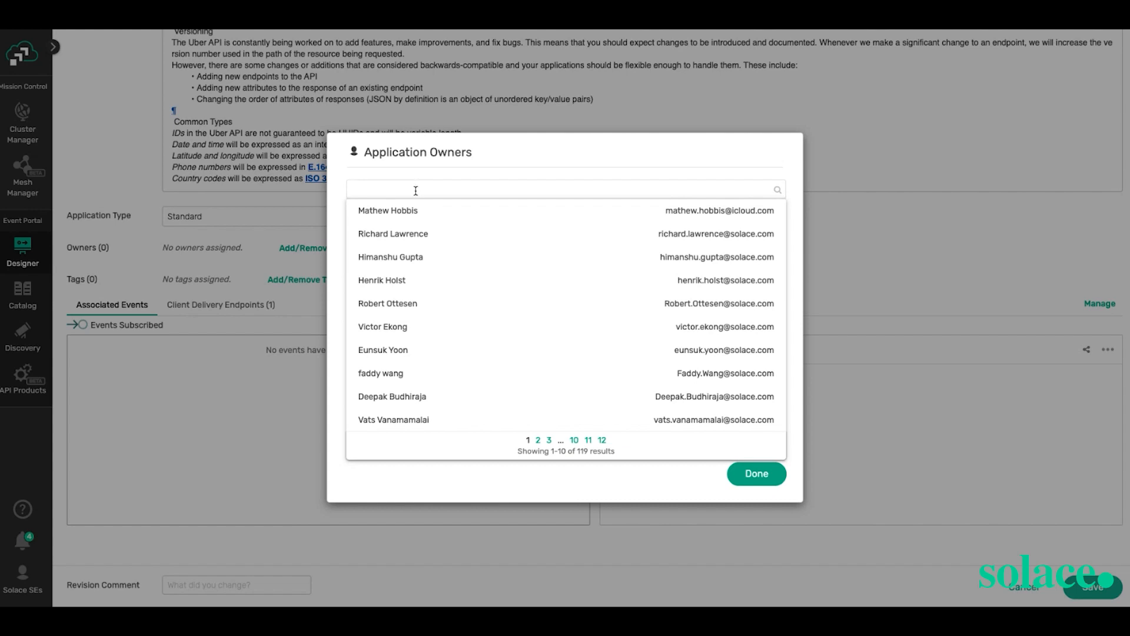
left_click(390, 309)
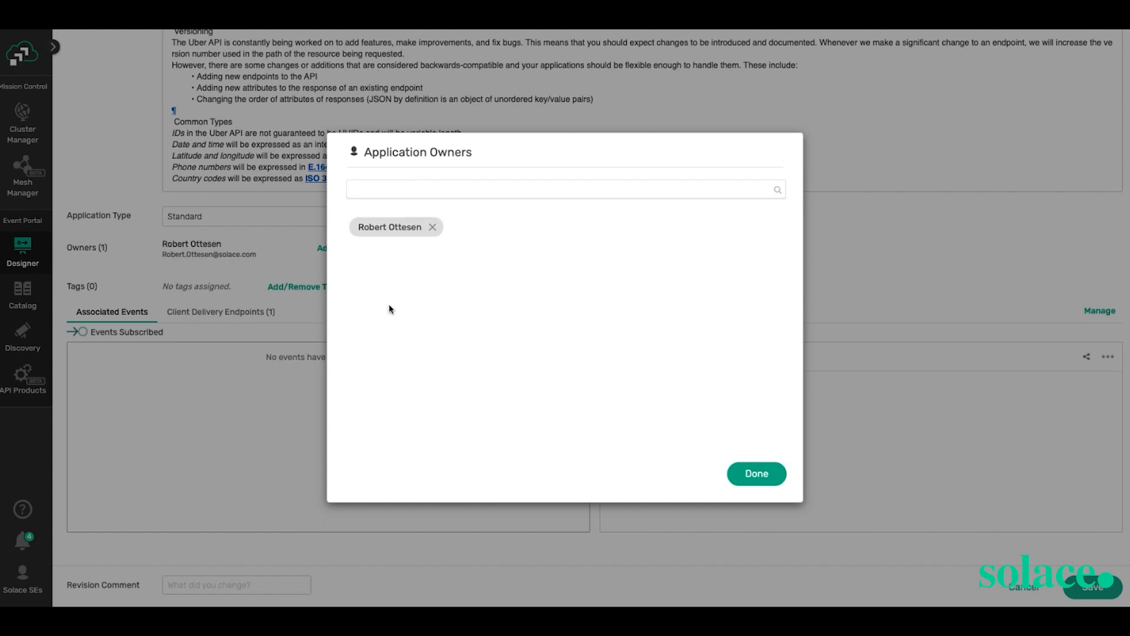
left_click(757, 474)
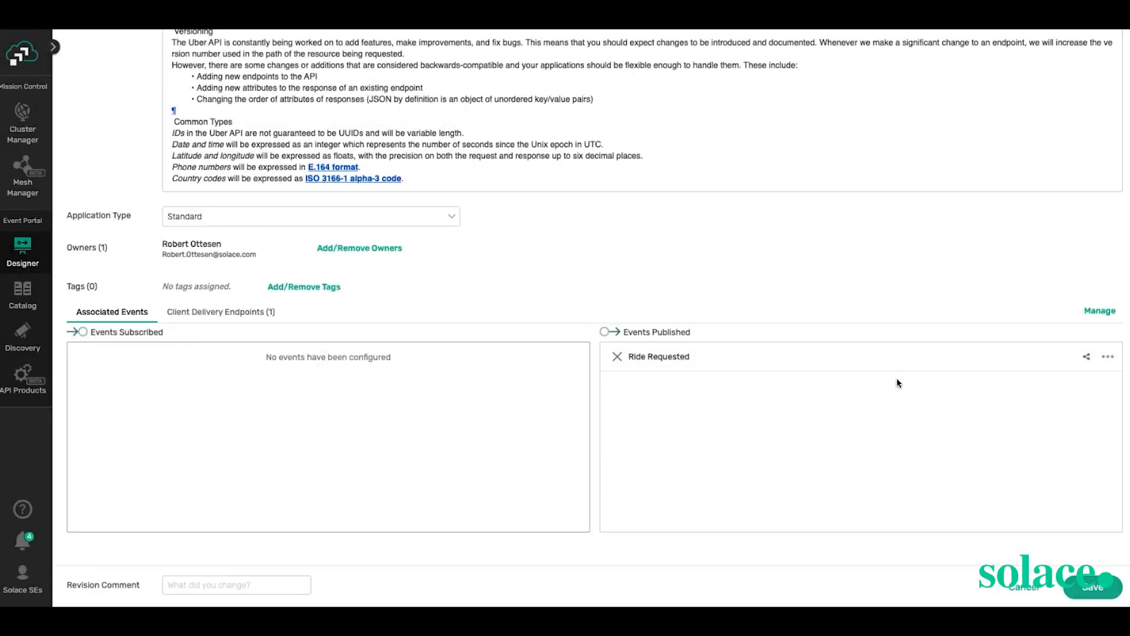
left_click(1090, 586)
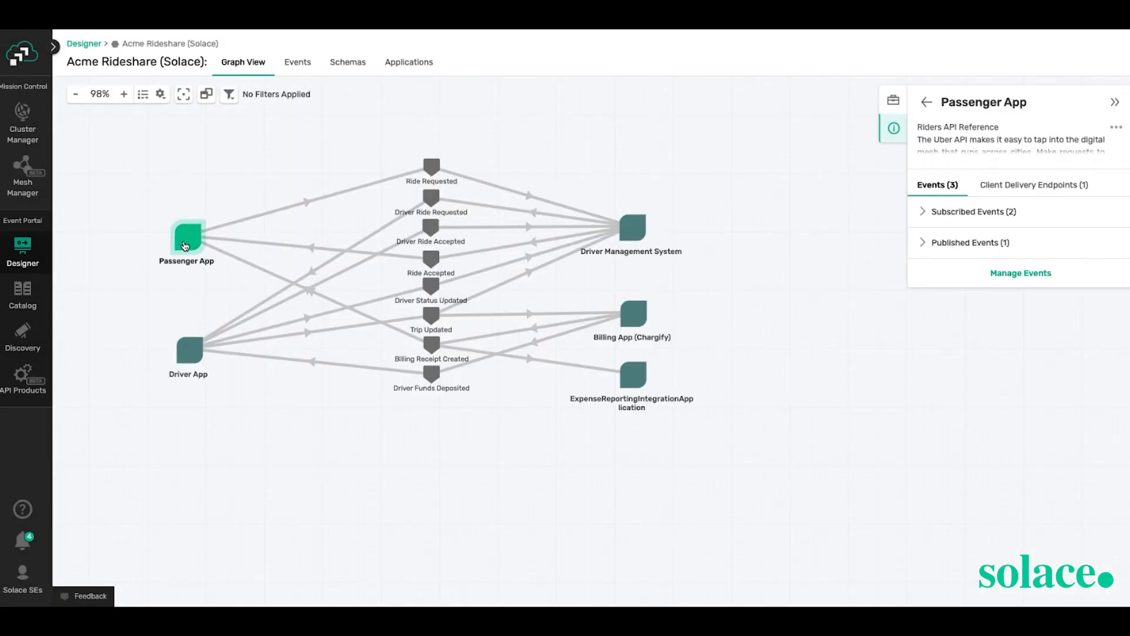
double_click(184, 247)
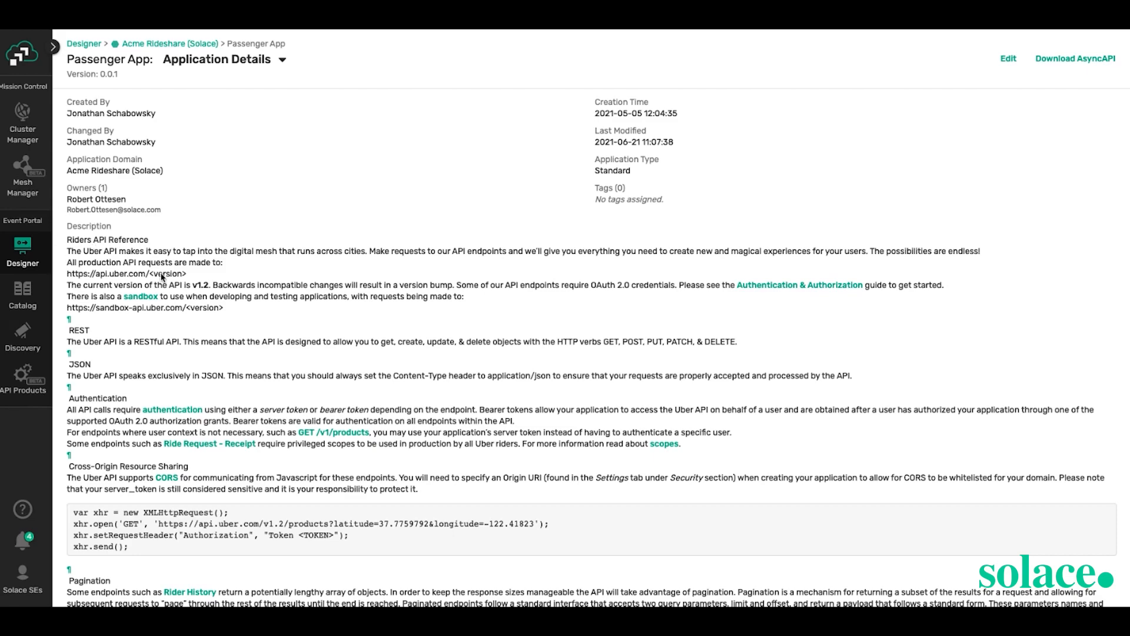
scroll(238, 321, "down", 1)
scroll(238, 321, "down", 5)
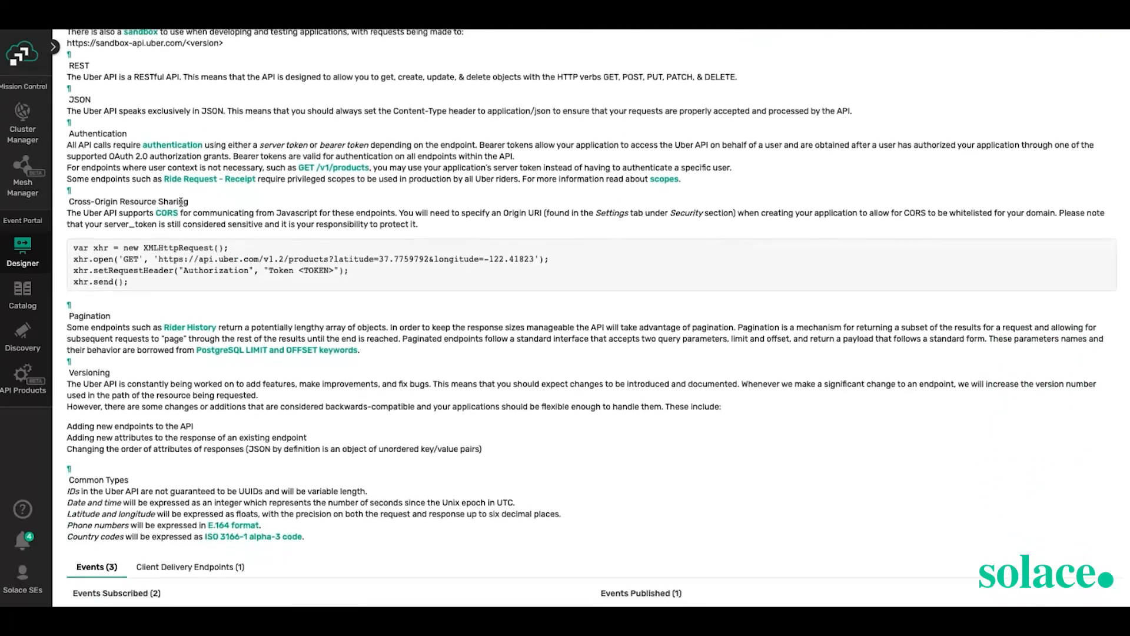
scroll(176, 371, "down", 2)
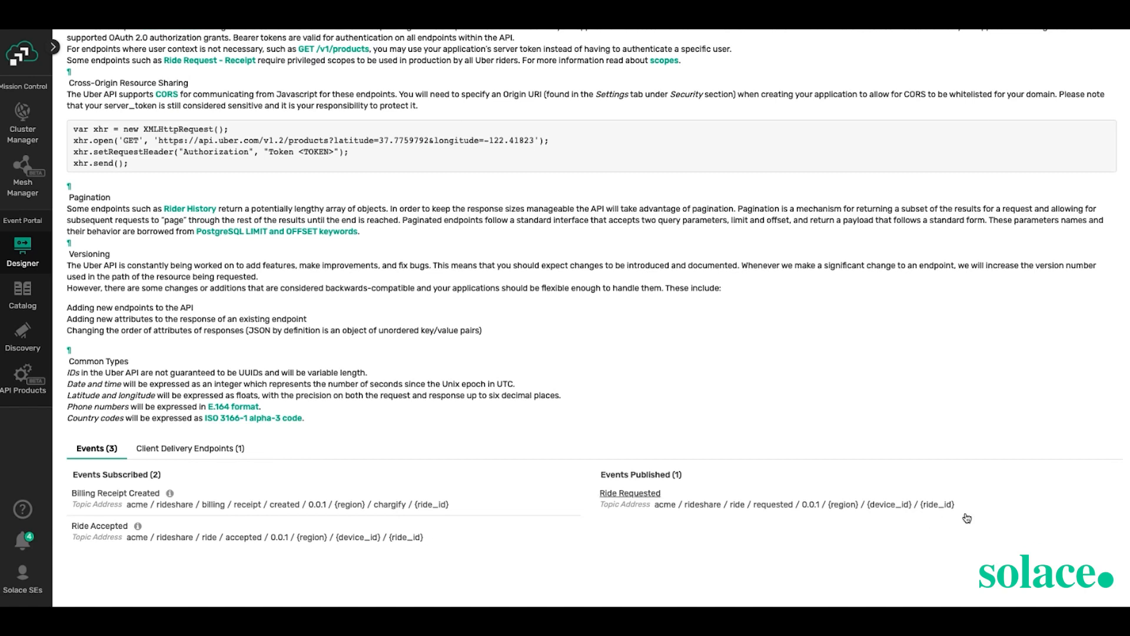
scroll(479, 361, "up", 10)
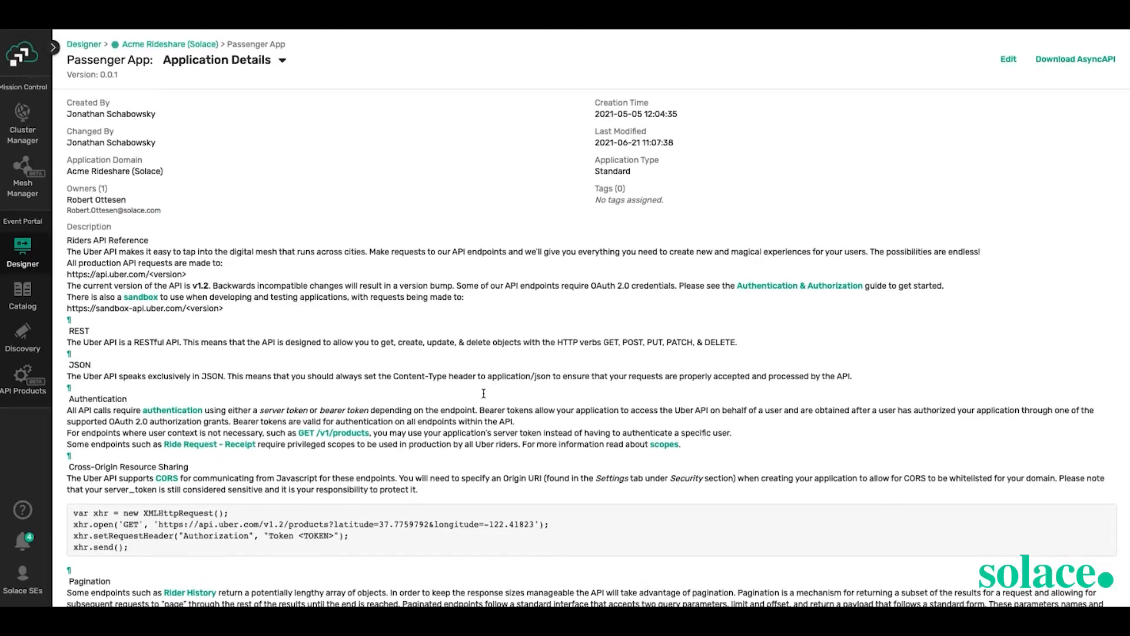
left_click(171, 44)
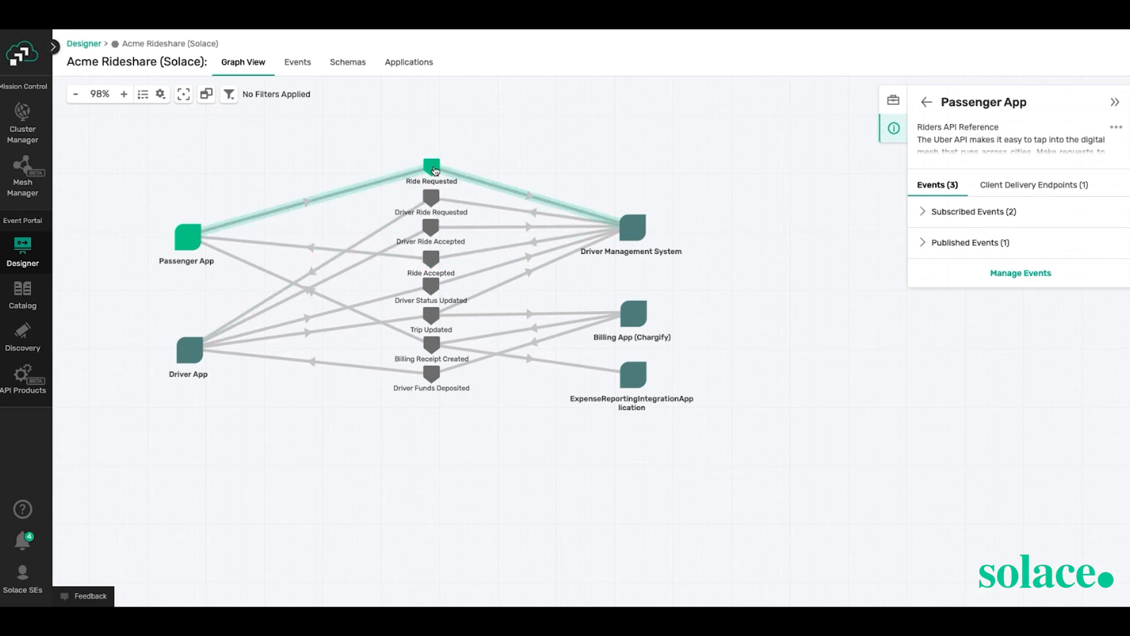
- Open the Ride Requested event's details page, showing schema RideRequestv2 published by Passenger App
left_click(433, 169)
double_click(435, 170)
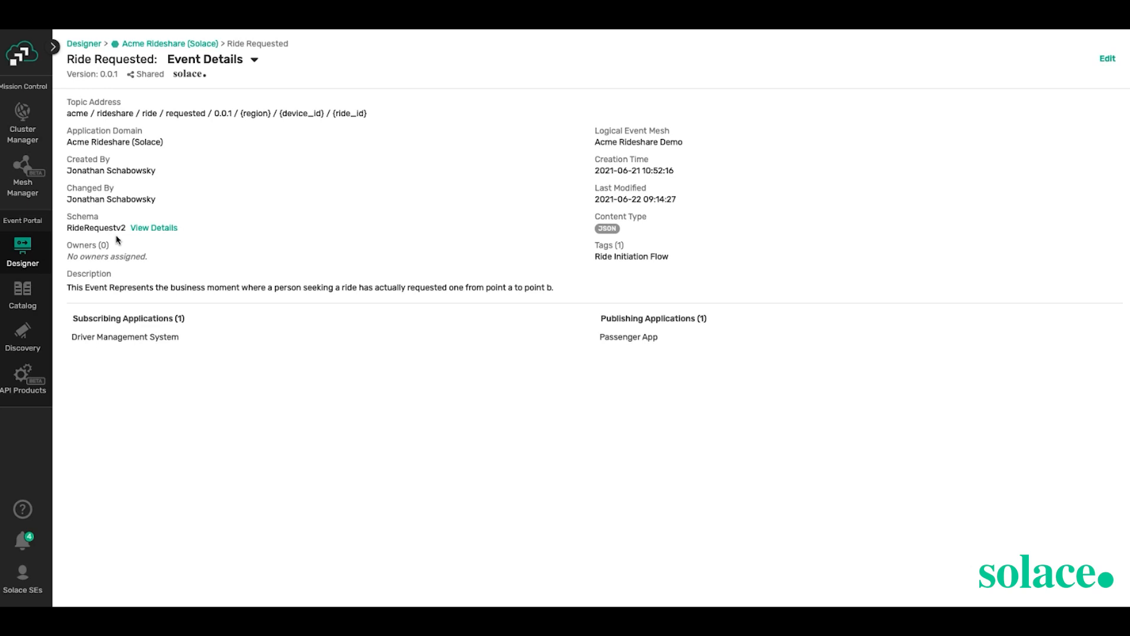
left_click(152, 231)
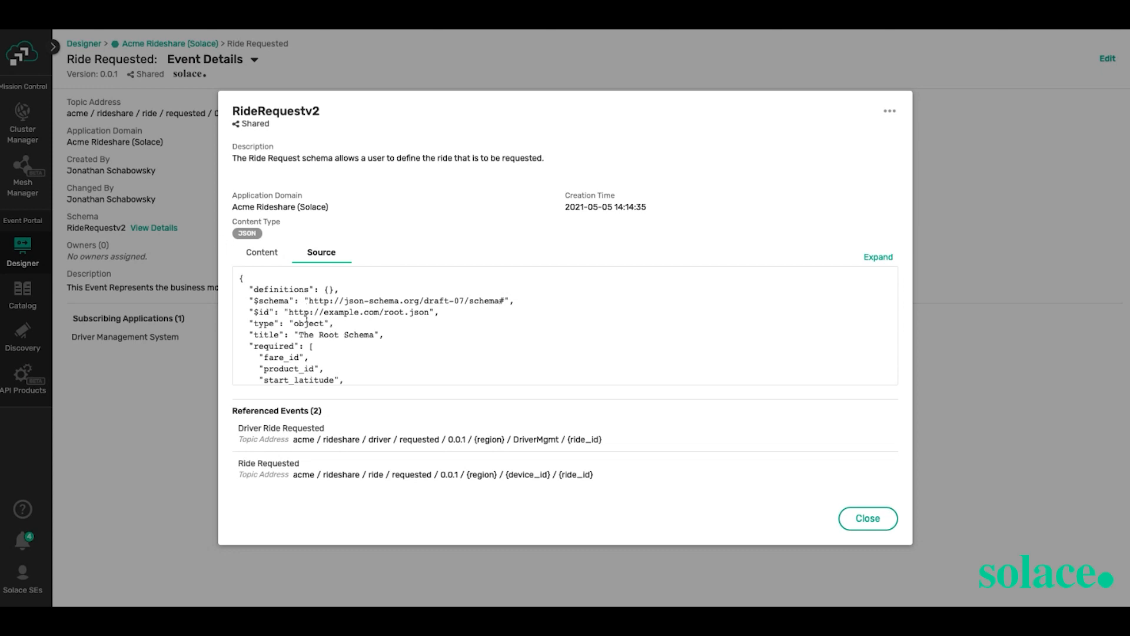
left_click(262, 252)
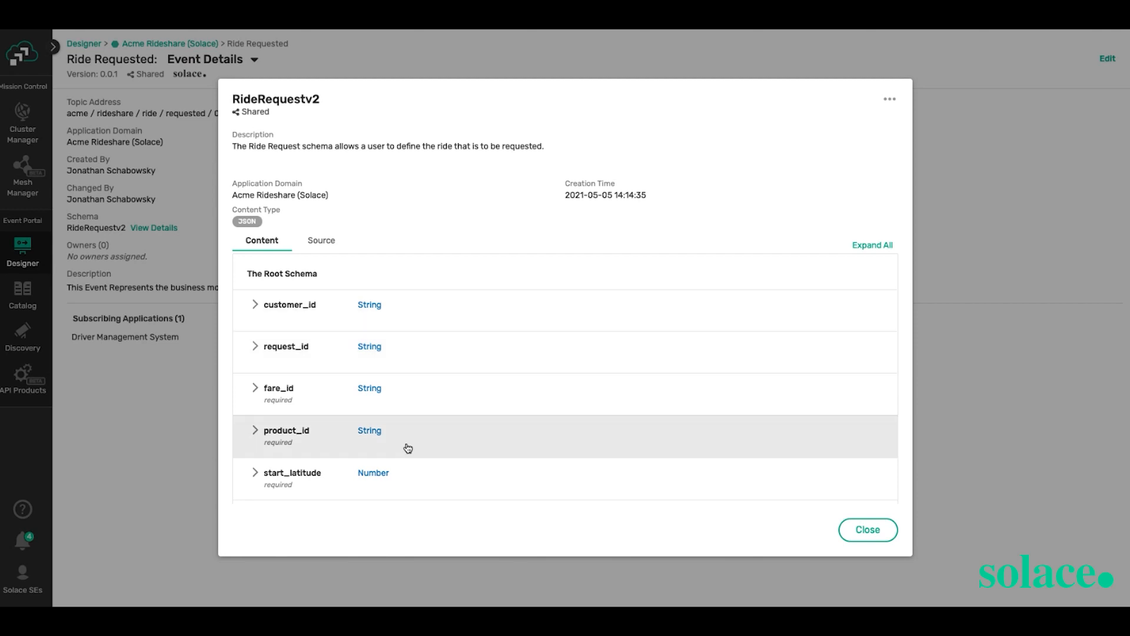
scroll(300, 465, "down", 1)
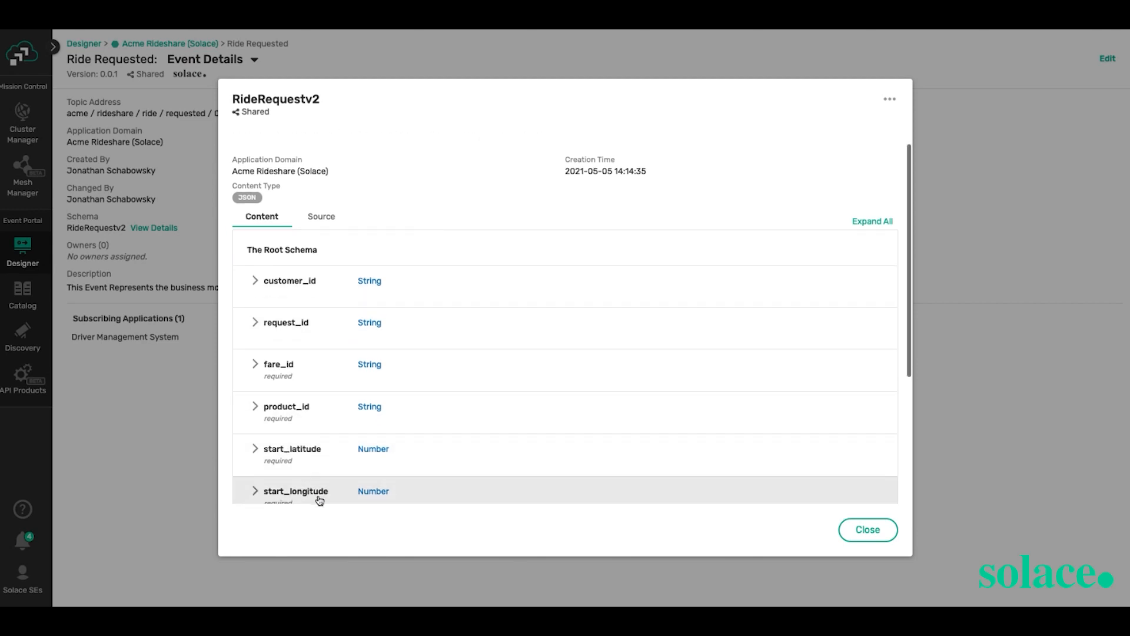
scroll(315, 489, "down", 3)
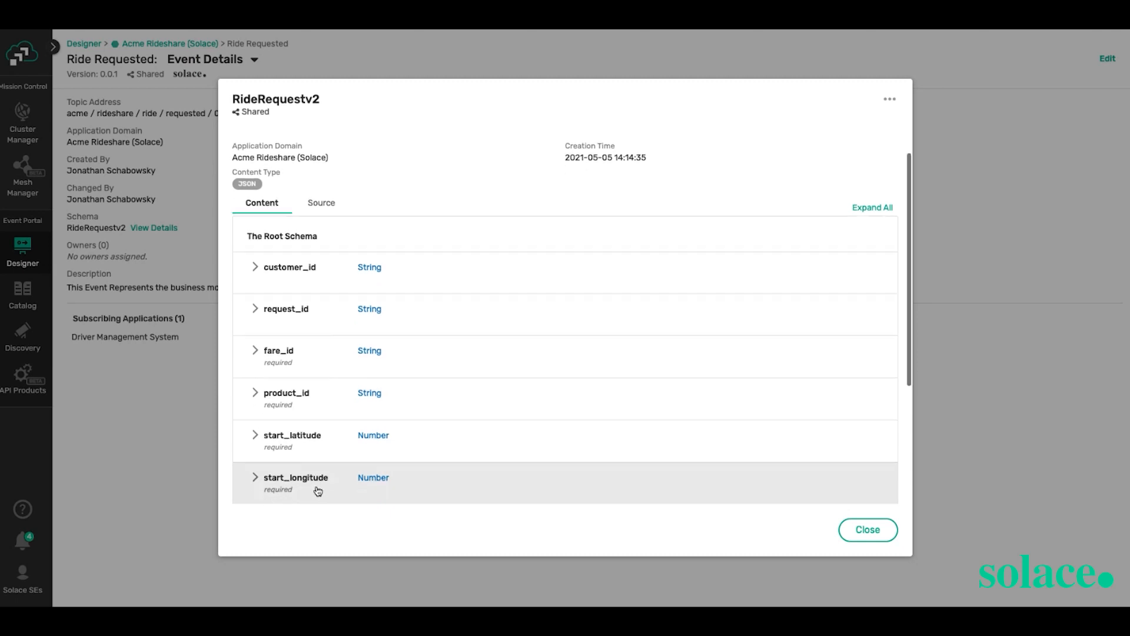
scroll(314, 442, "down", 3)
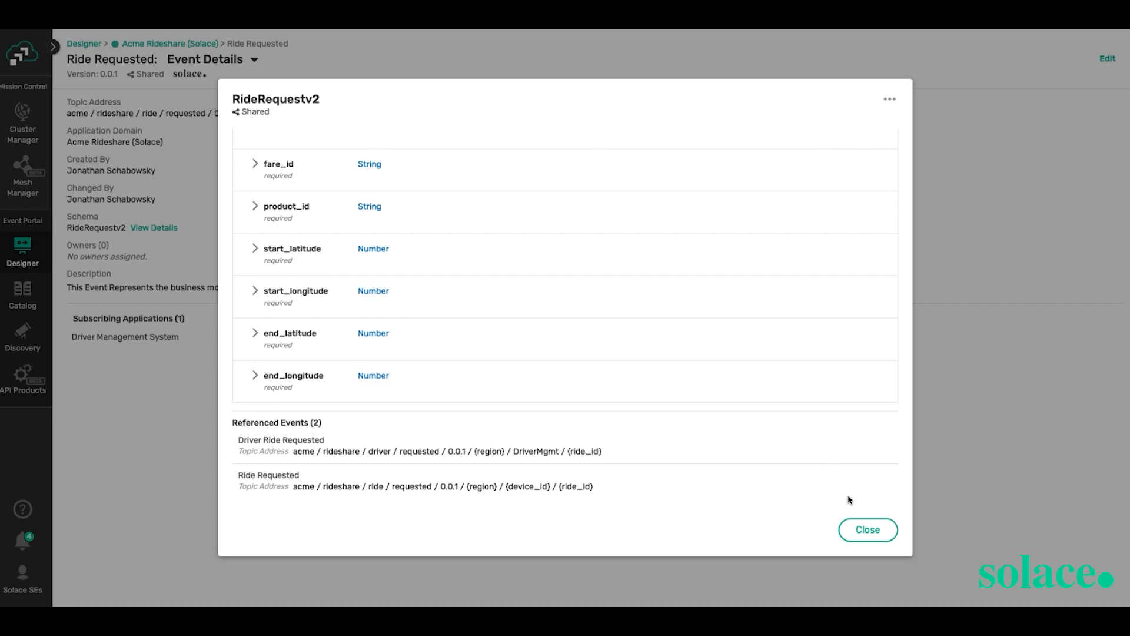
left_click(861, 526)
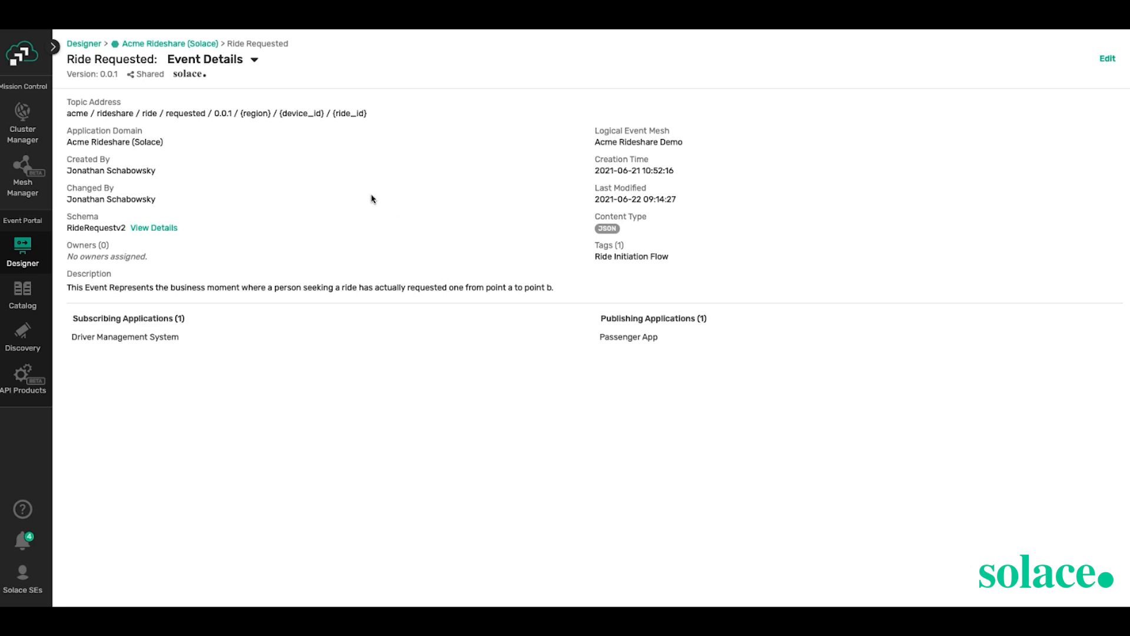
- Back in the Acme Rideshare graph, check Driver Ride Requested, then list the domain's schemas
left_click(187, 44)
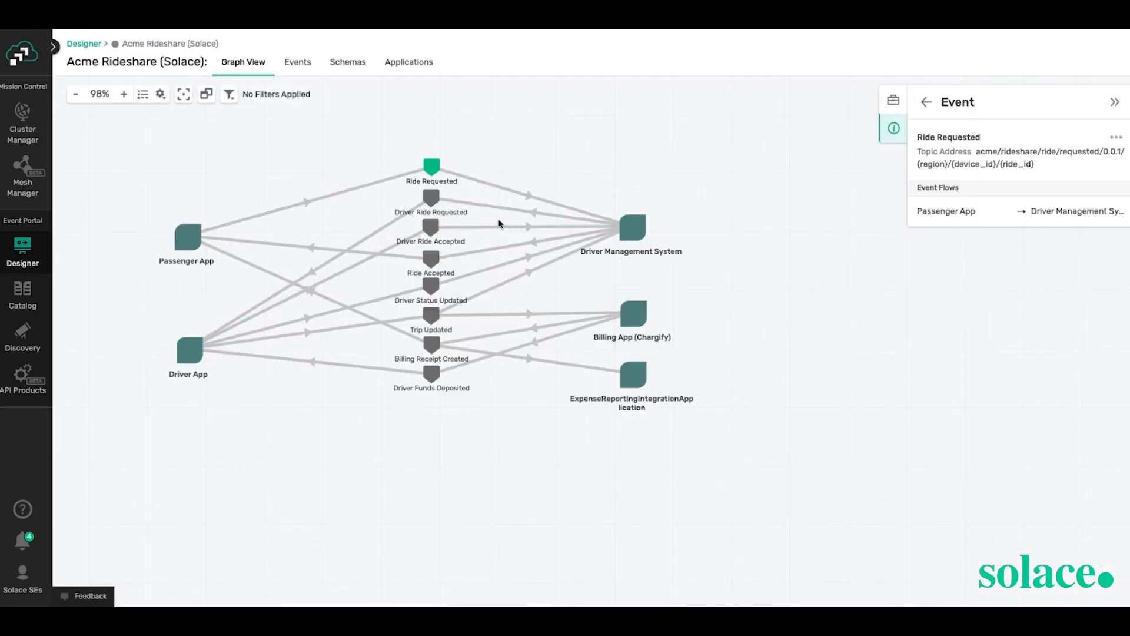
left_click(486, 209)
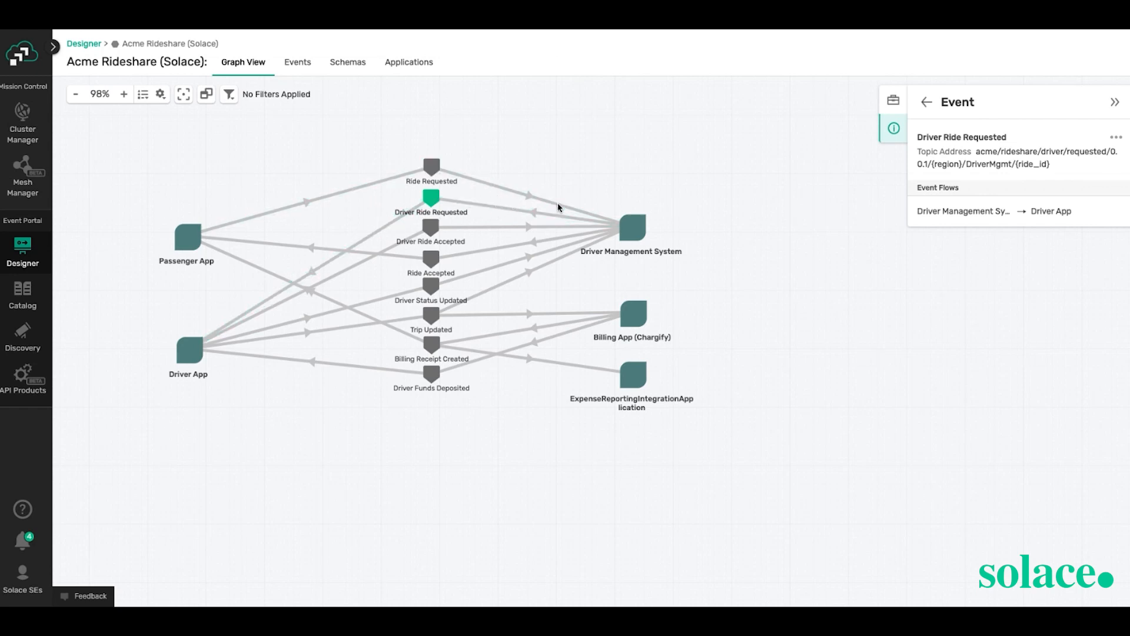
left_click(348, 64)
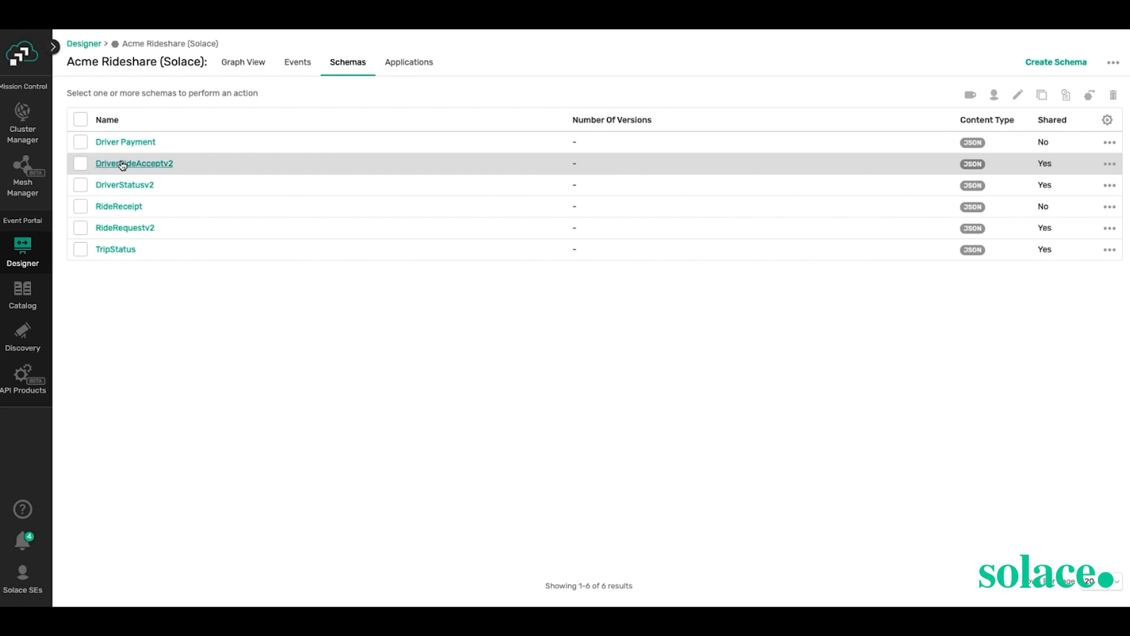
- Review the DriverStatusv2 schema's fields, then go to the Catalog's list of all events
left_click(113, 187)
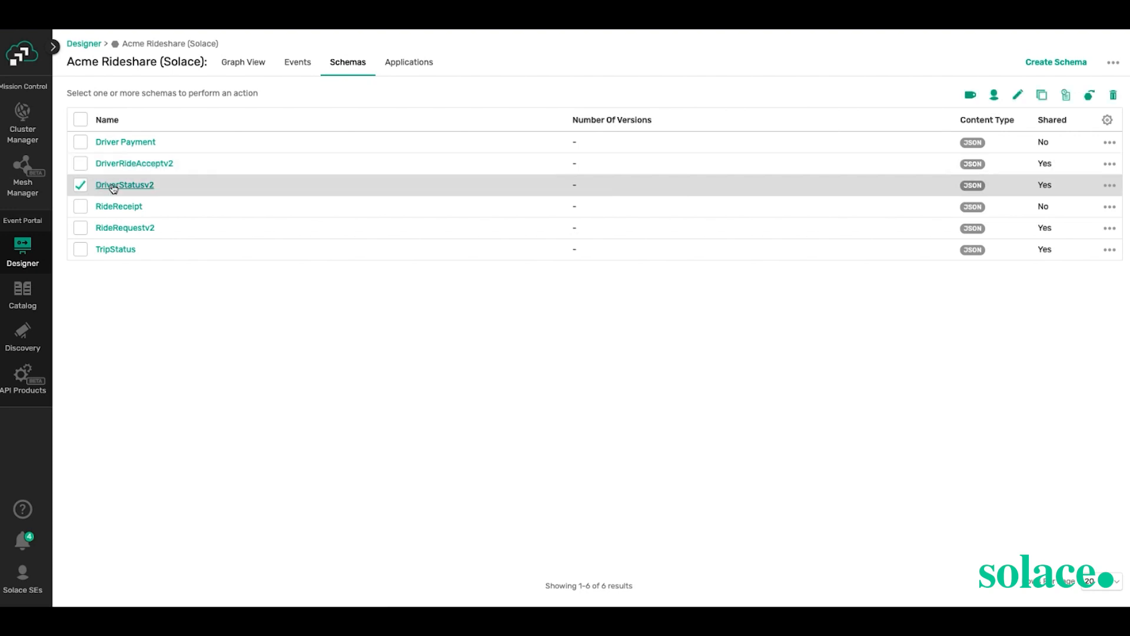
left_click(114, 188)
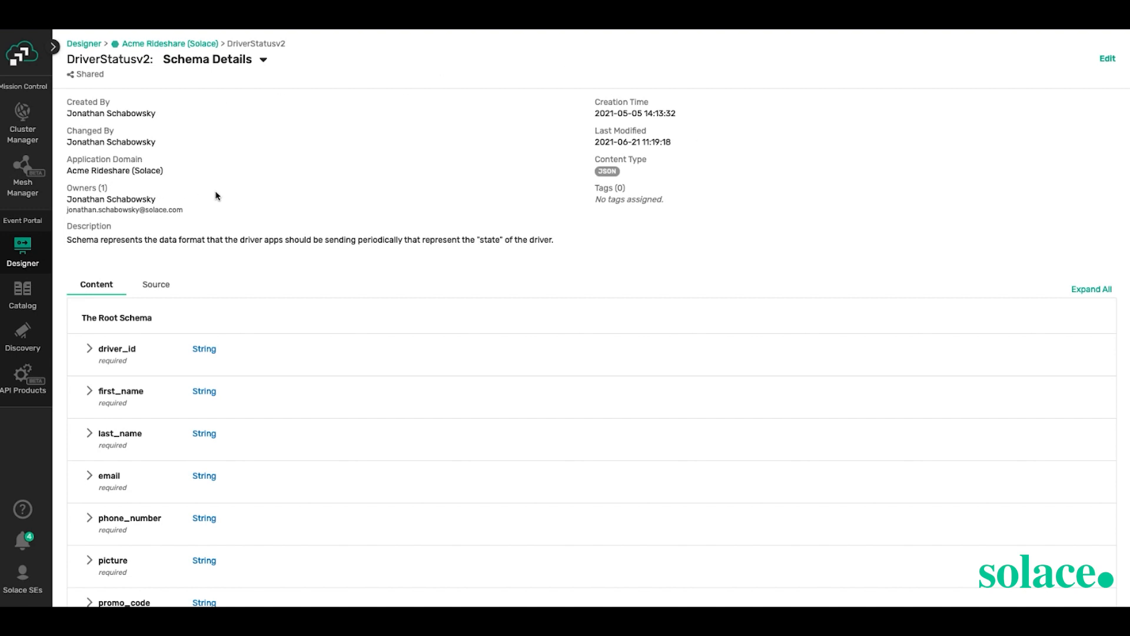
scroll(216, 195, "down", 4)
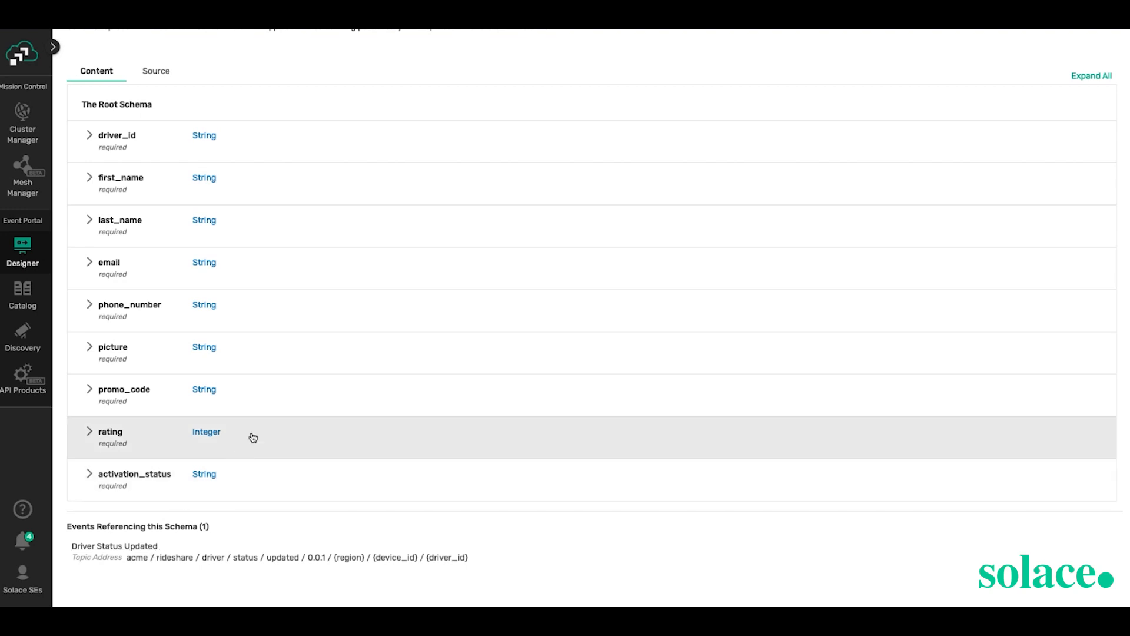
scroll(332, 306, "up", 4)
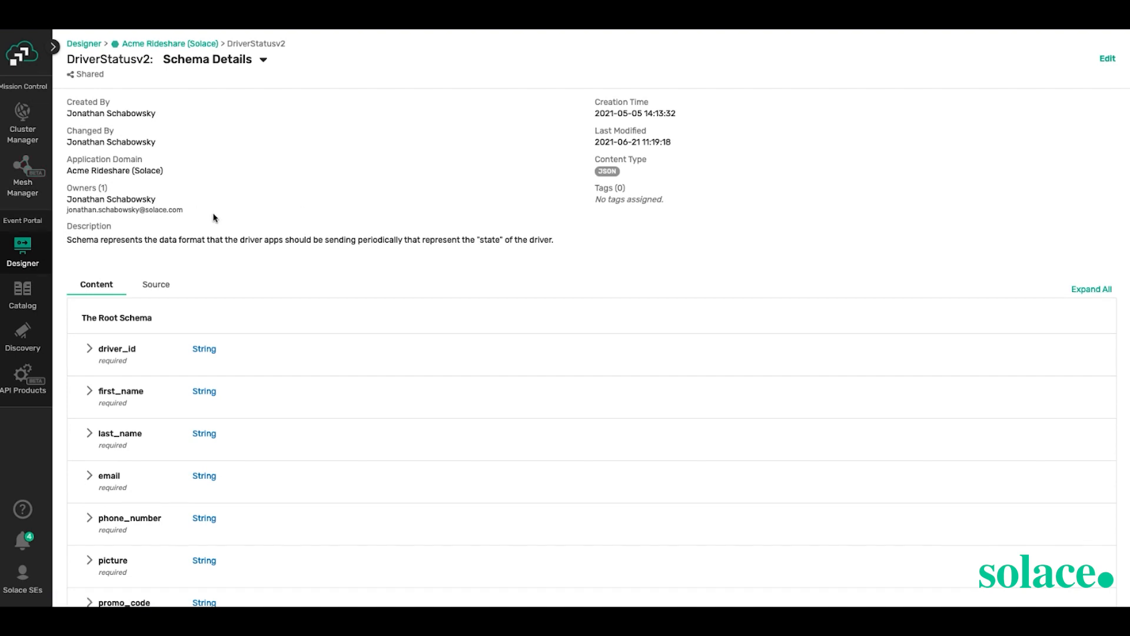
left_click(5, 300)
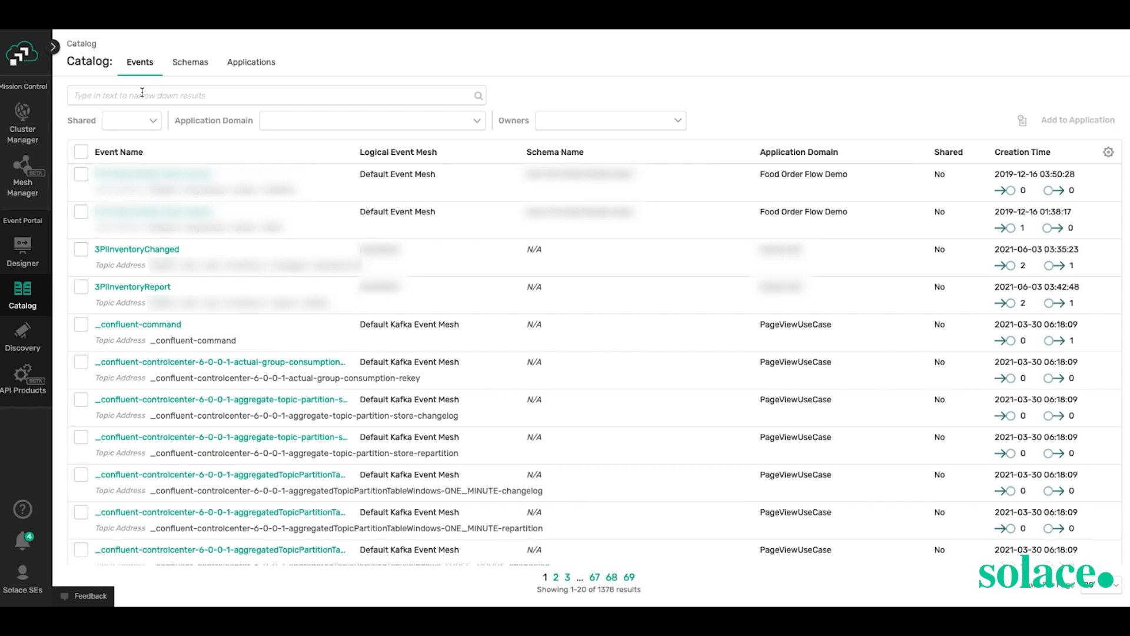
type("PCI")
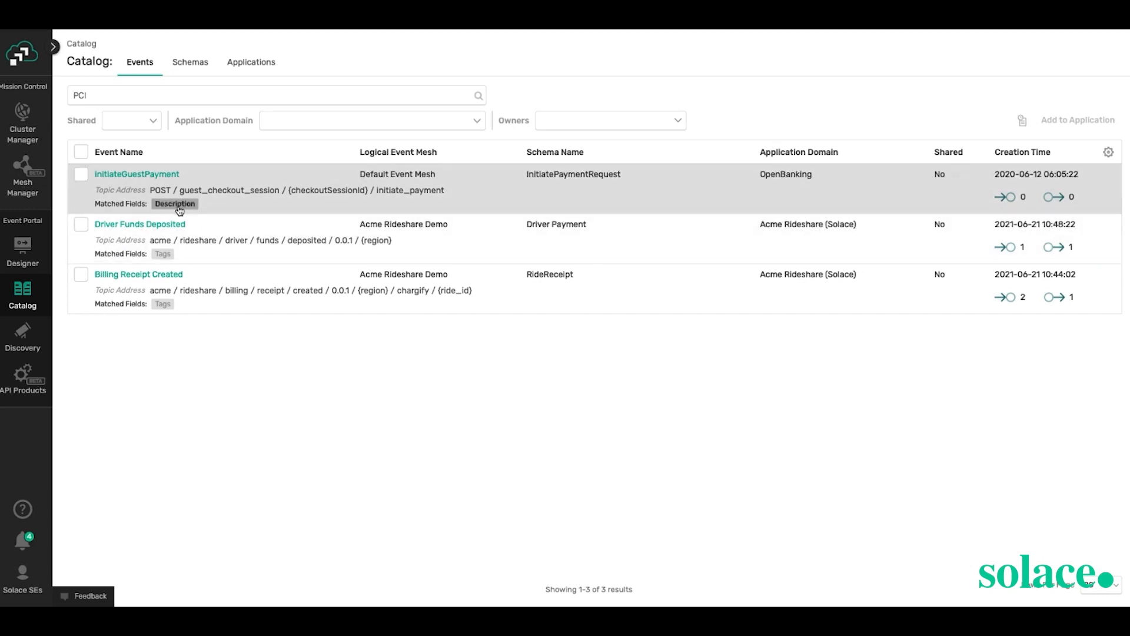
left_click(180, 210)
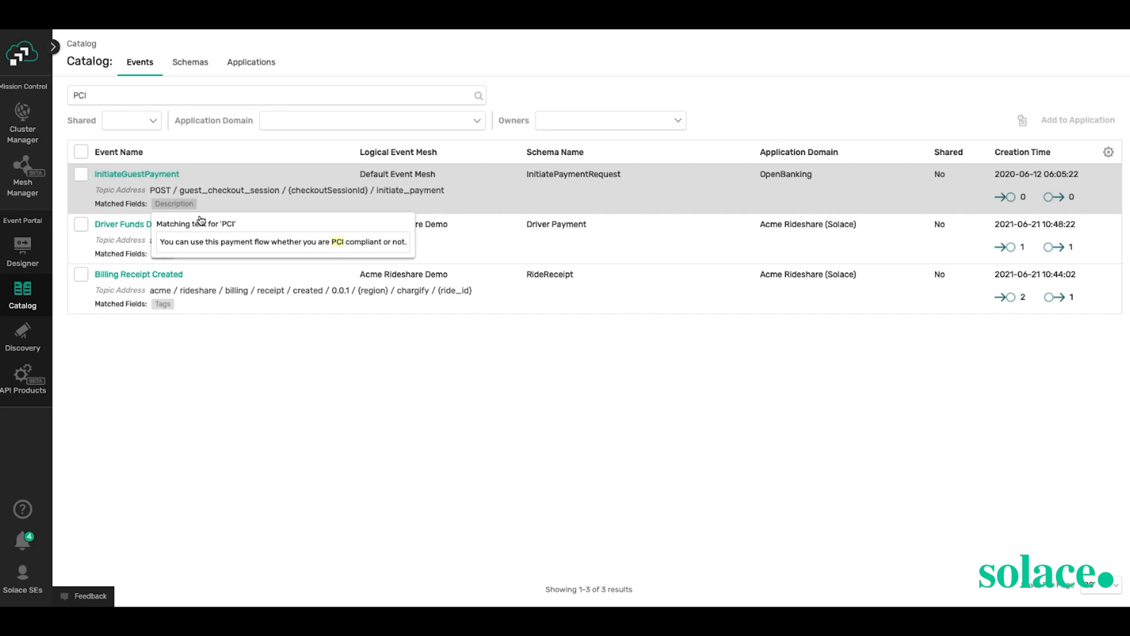
left_click(236, 207)
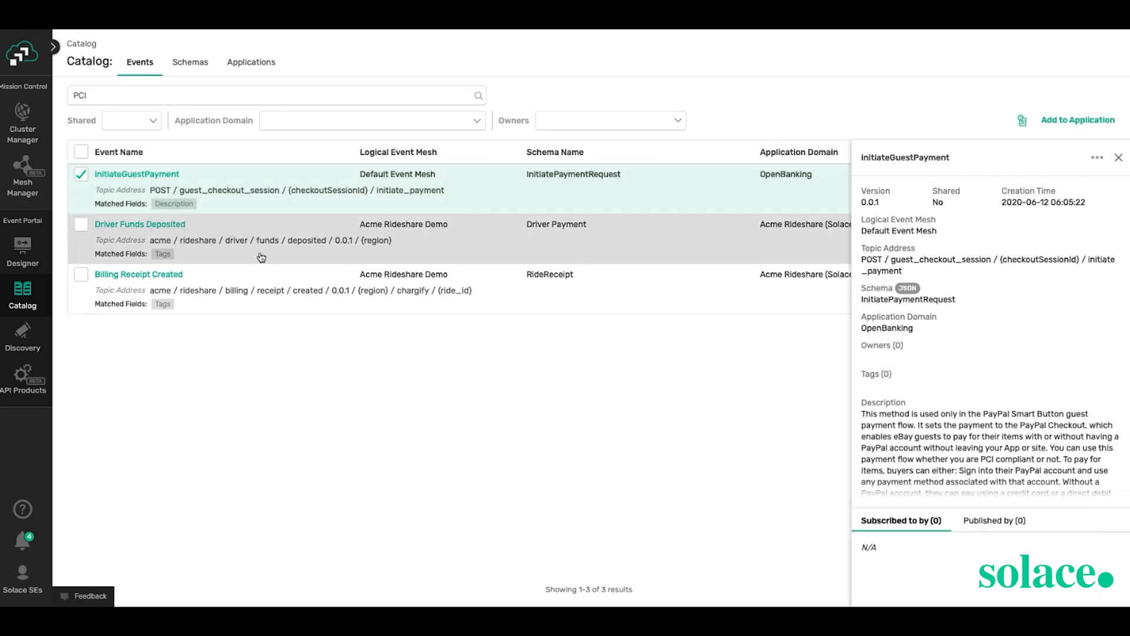
left_click(164, 258)
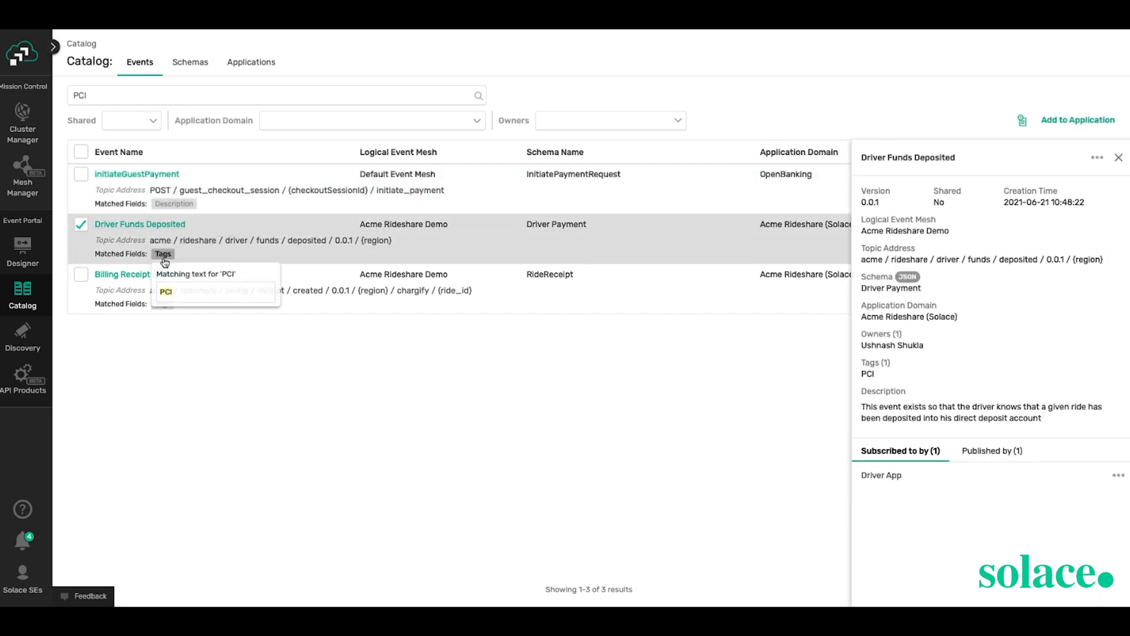
left_click(164, 328)
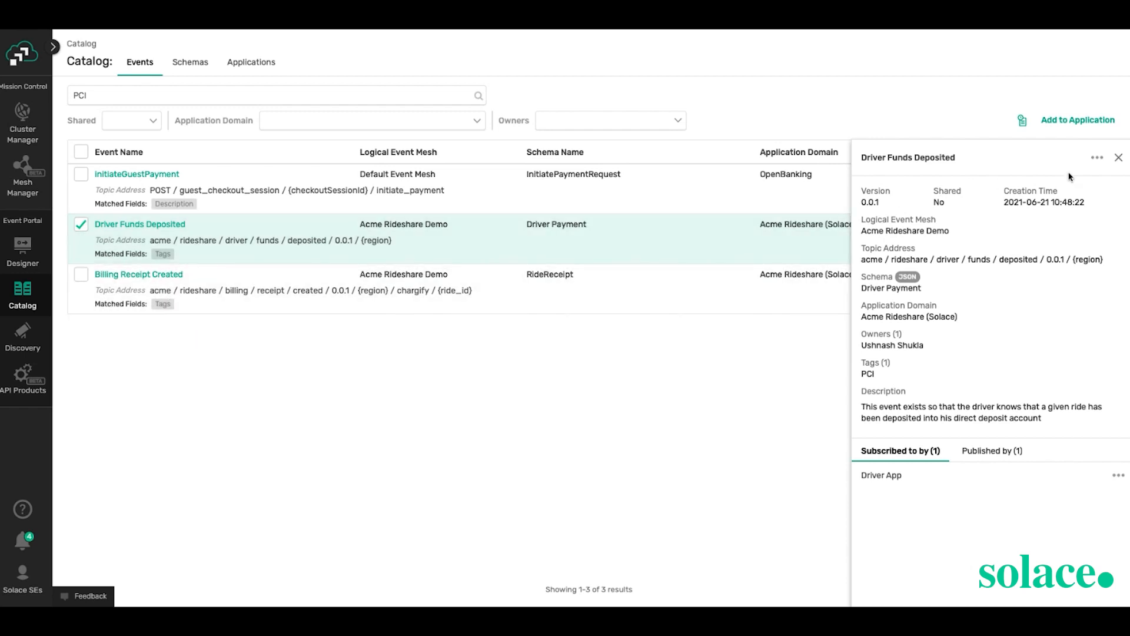
left_click(1118, 158)
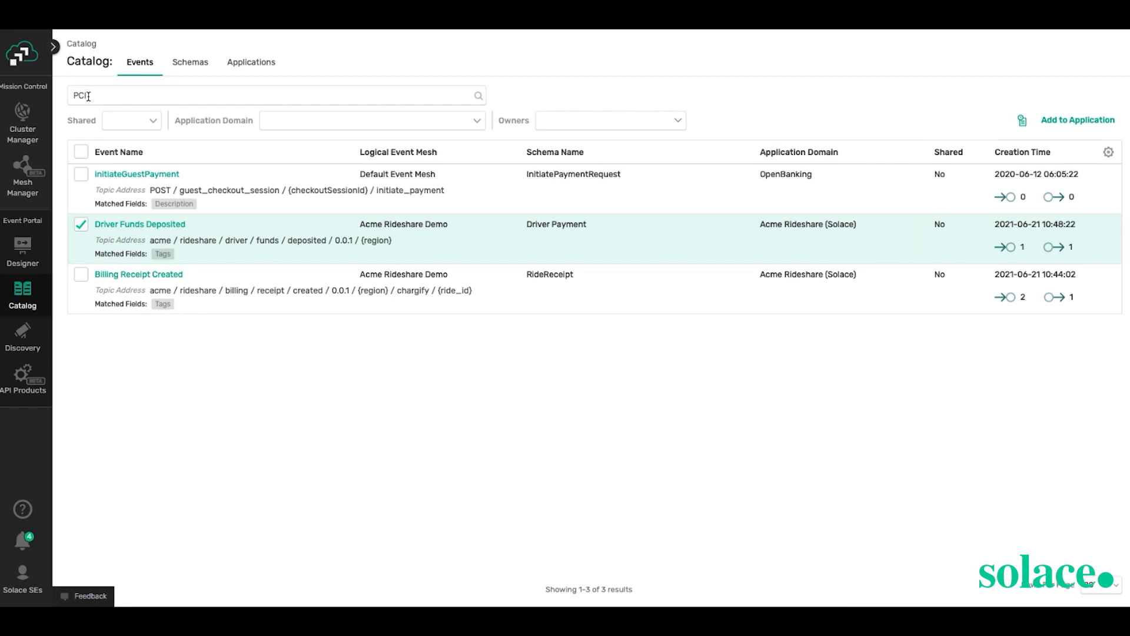
left_click_drag(88, 97, 63, 101)
key("BackSpace")
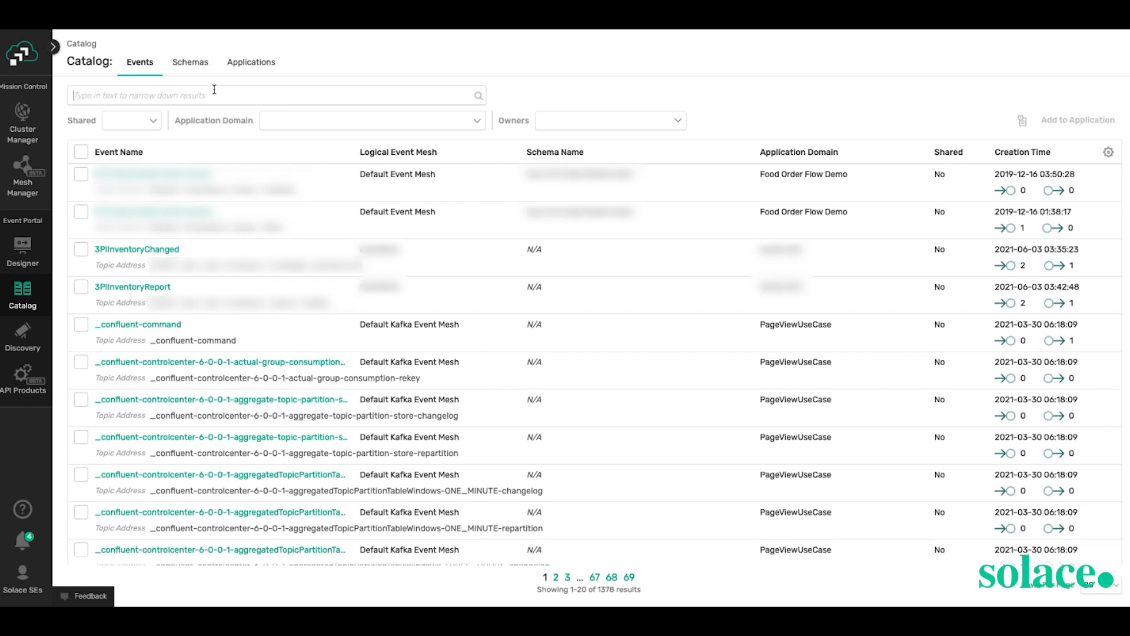
- Switch the Catalog to Schemas and search for 'latitude' to narrow the list
type("lat")
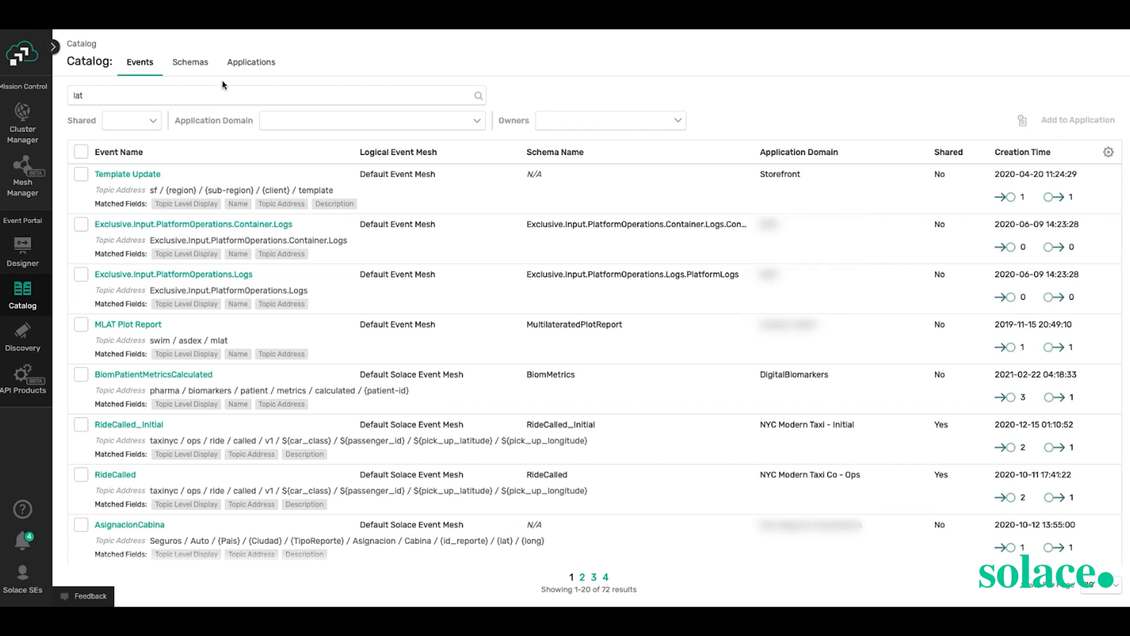
left_click(203, 69)
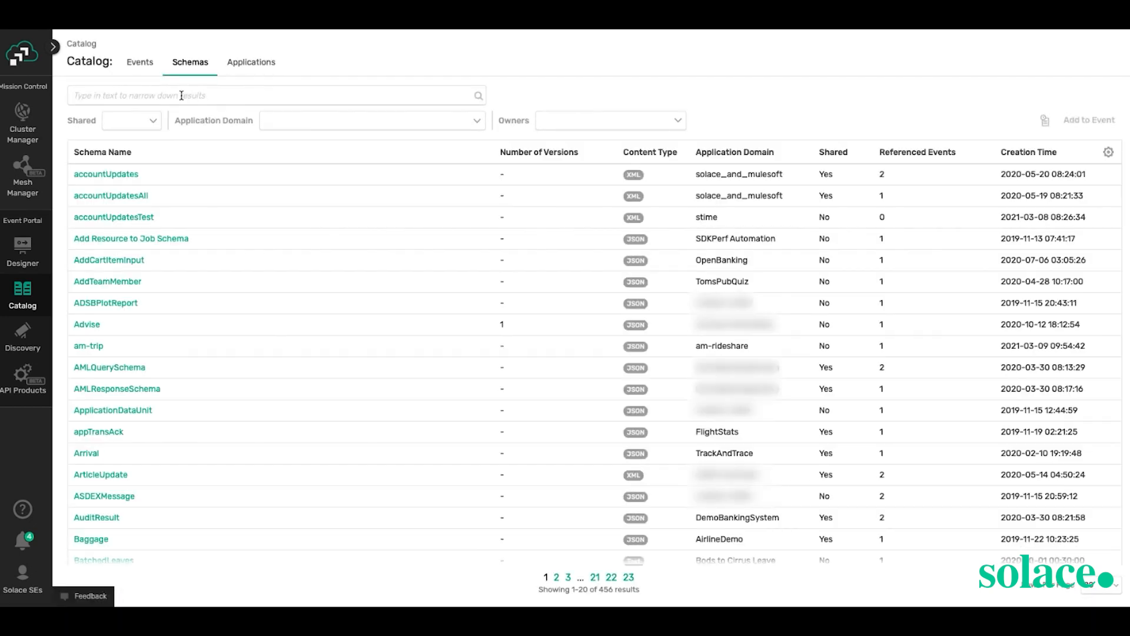
left_click(181, 95)
type("lat")
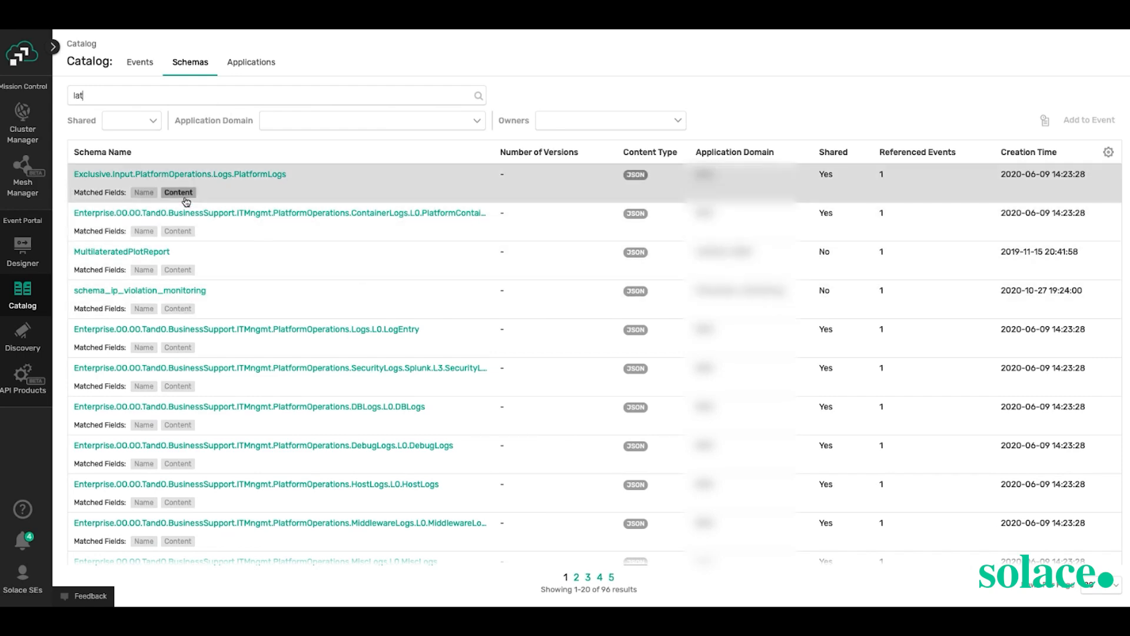
scroll(391, 313, "down", 4)
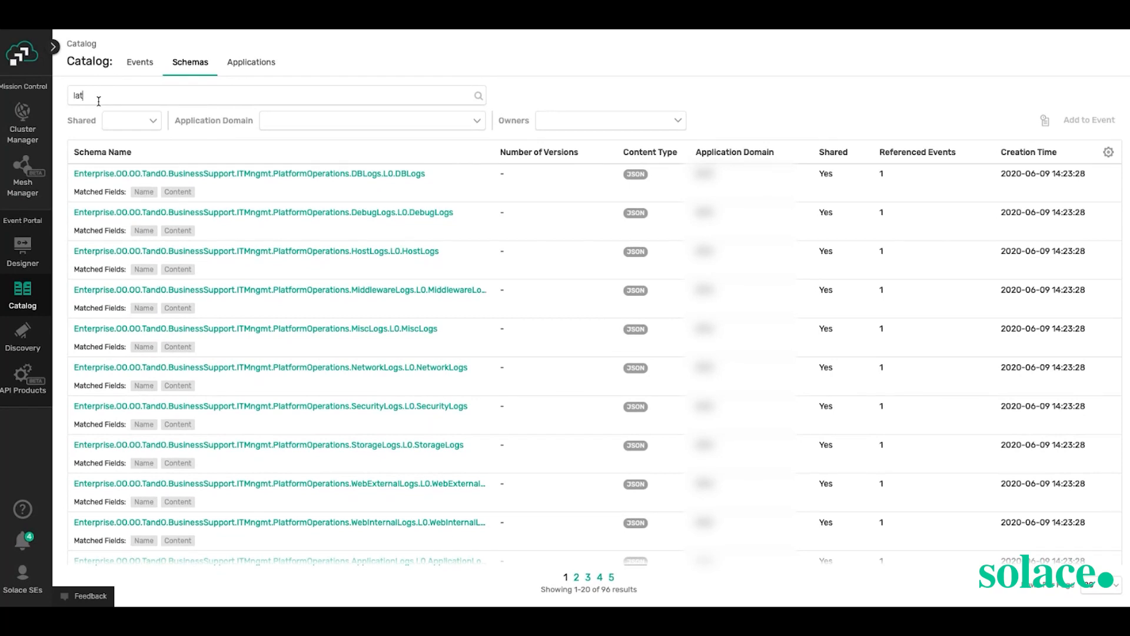
type("titude")
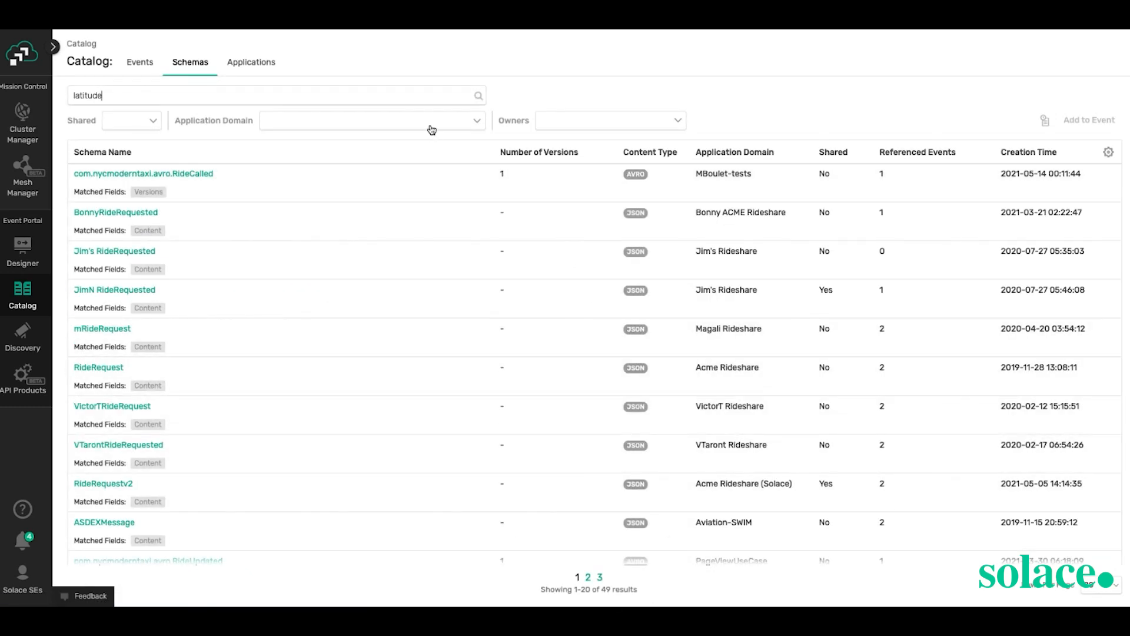
- Filter the latitude matches to Acme Rideshare (Solace), preview the matching text, then open TripStatus
left_click(431, 125)
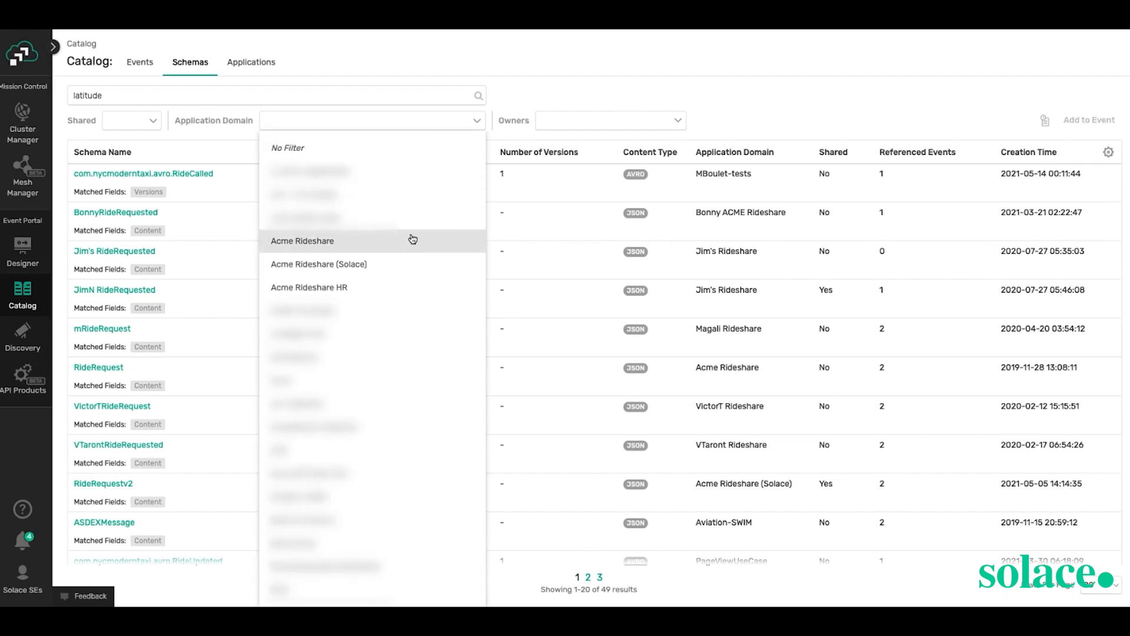
left_click(394, 272)
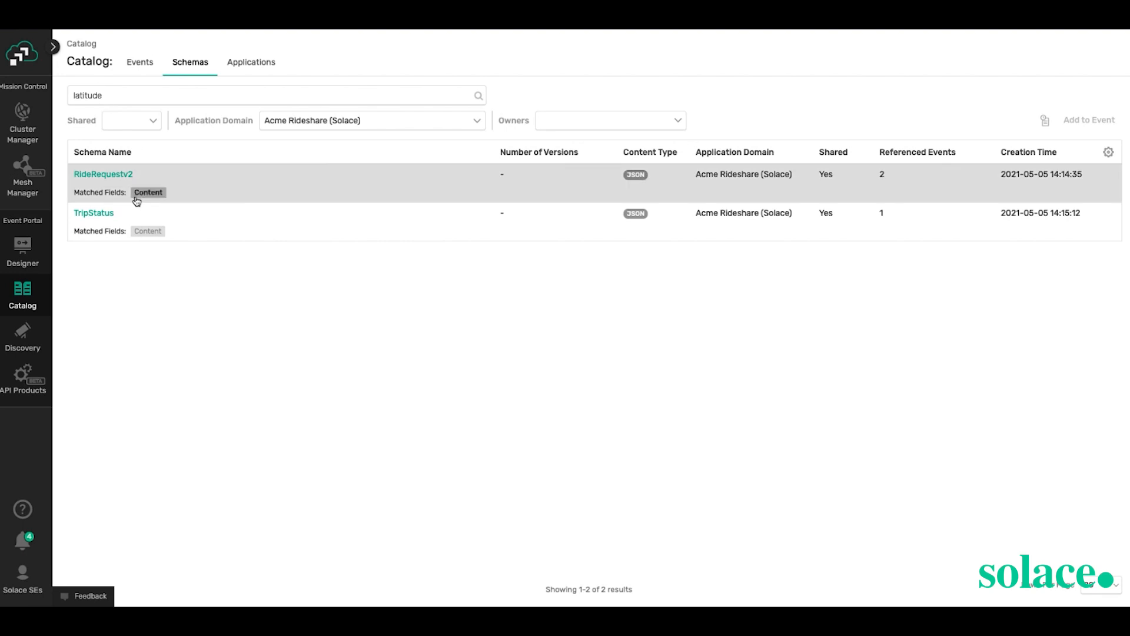
mouse_move(140, 198)
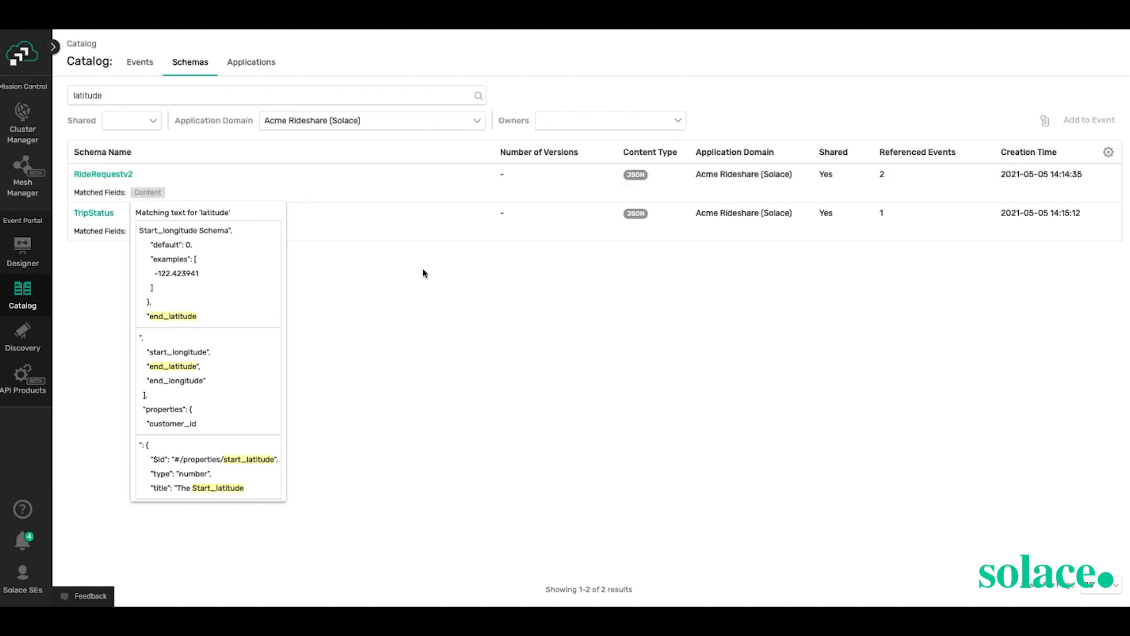
left_click(344, 260)
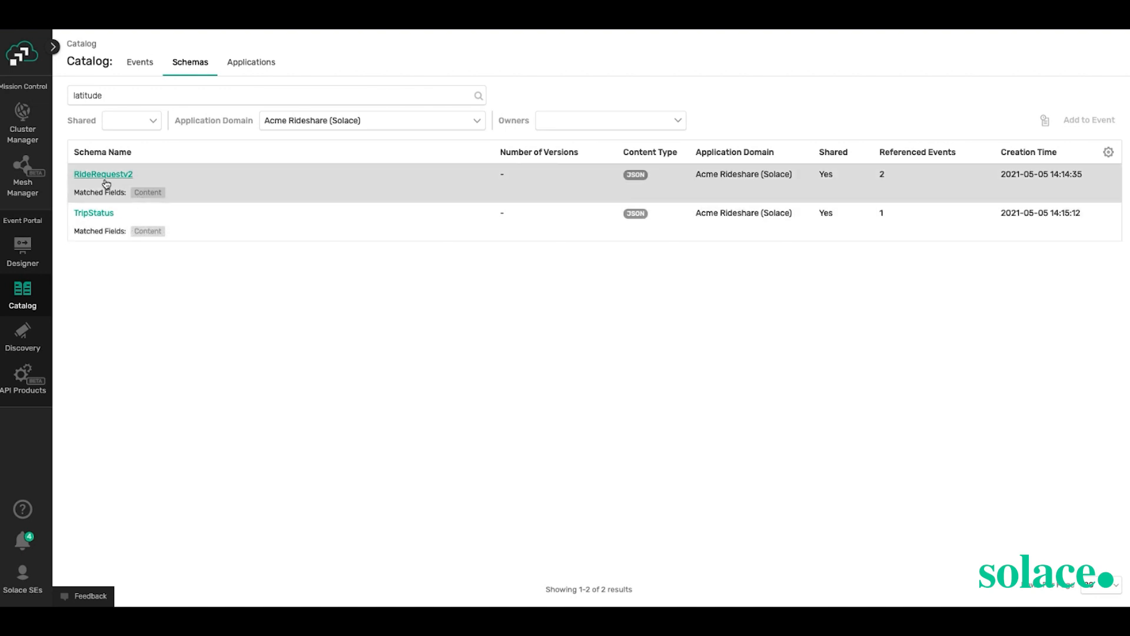
left_click(98, 216)
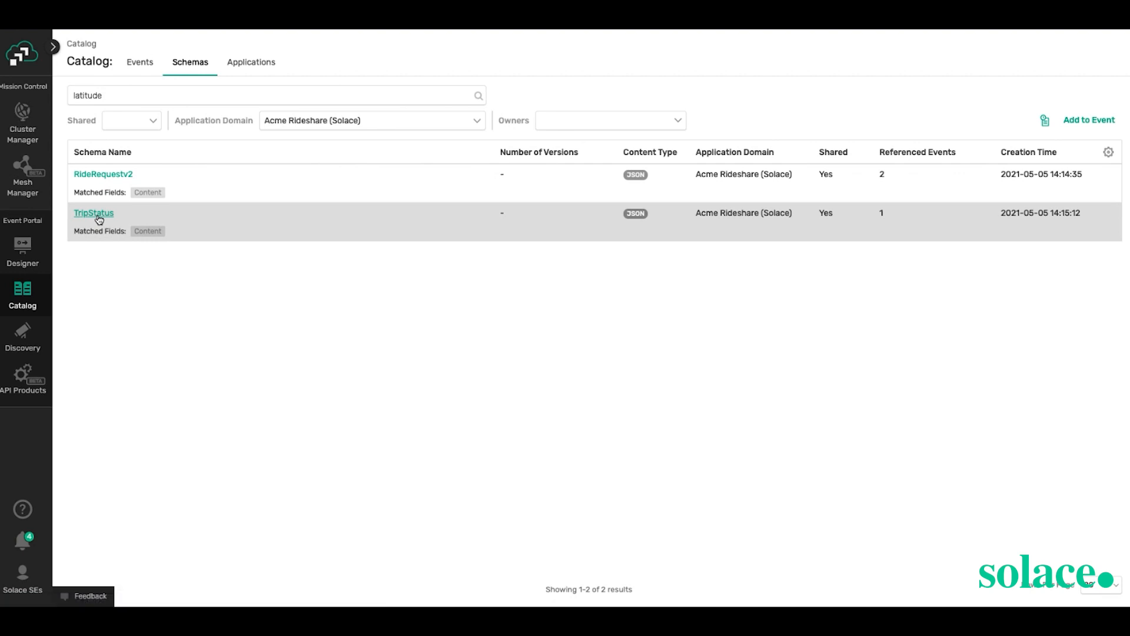
- View the Trip Updated event referencing TripStatus, close it, and return to the schema's top
scroll(222, 198, "down", 6)
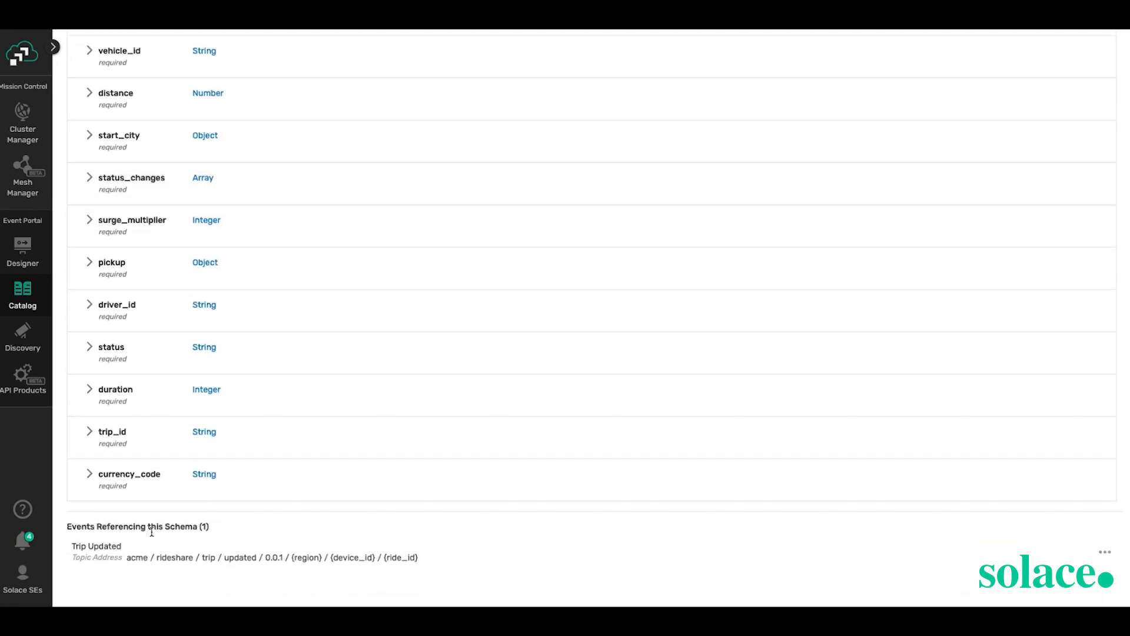
left_click(94, 550)
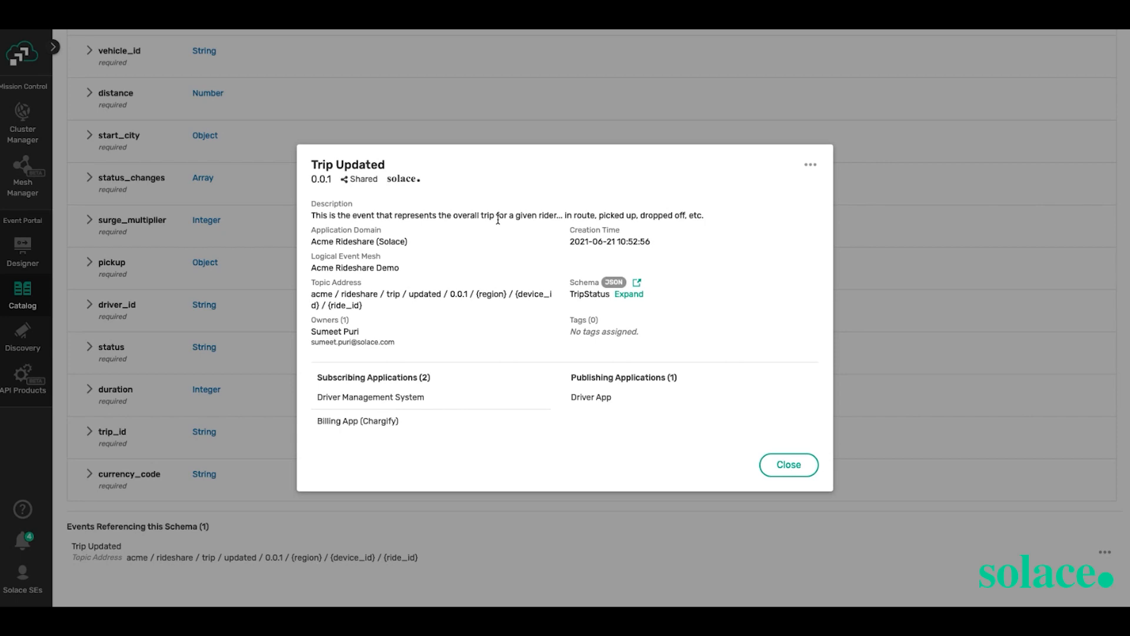
left_click(787, 465)
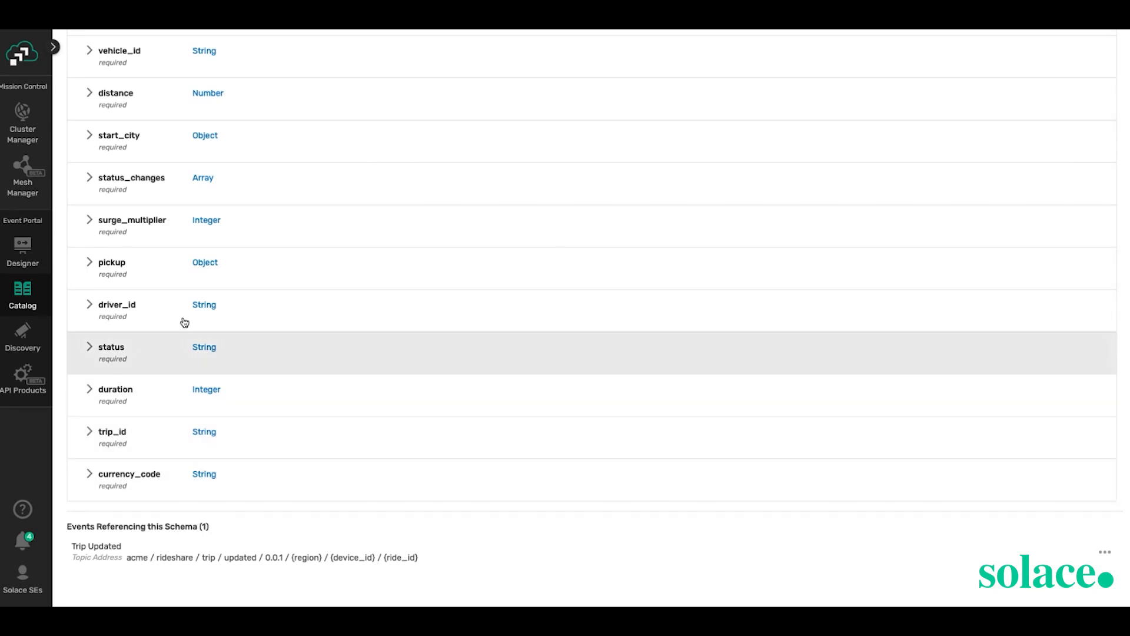
scroll(257, 222, "up", 1)
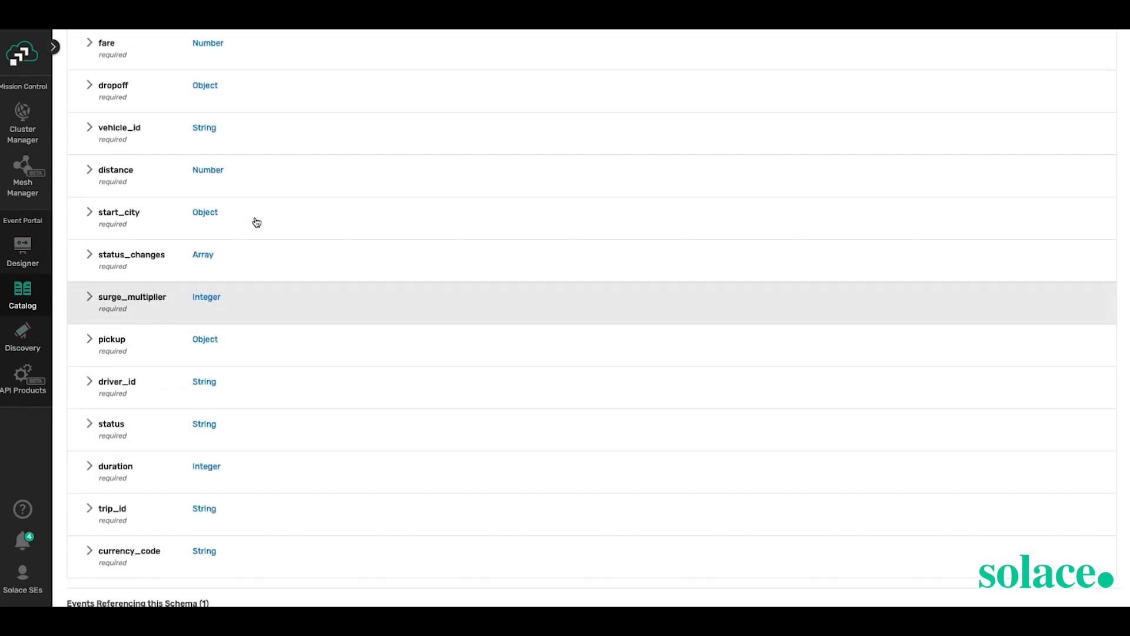
scroll(257, 222, "up", 4)
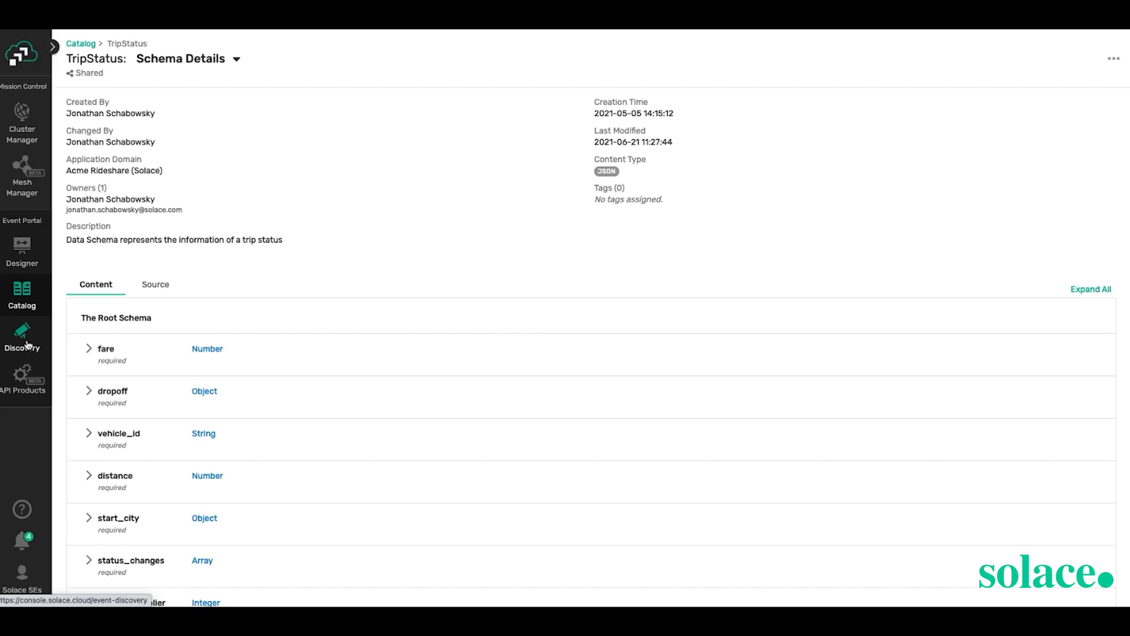
left_click(23, 339)
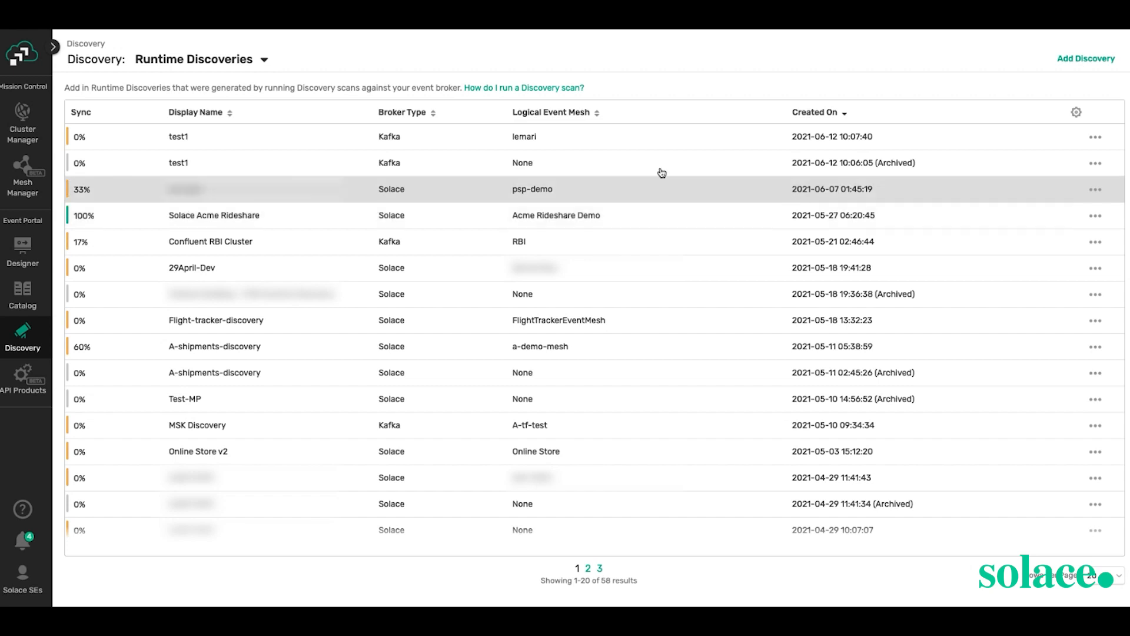
left_click(555, 88)
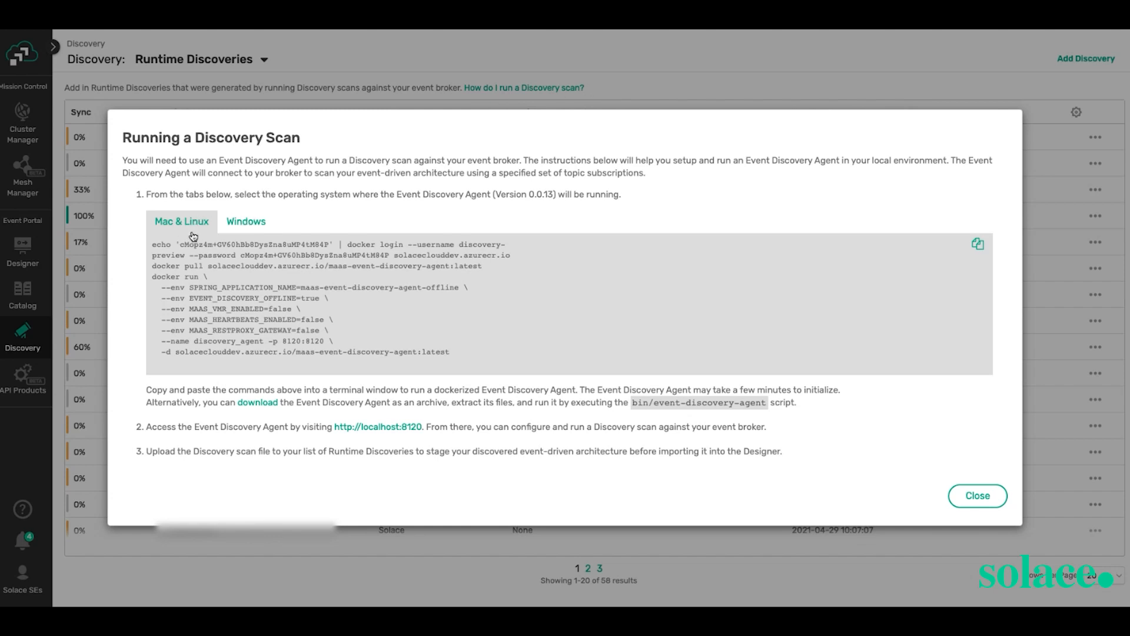
left_click(265, 222)
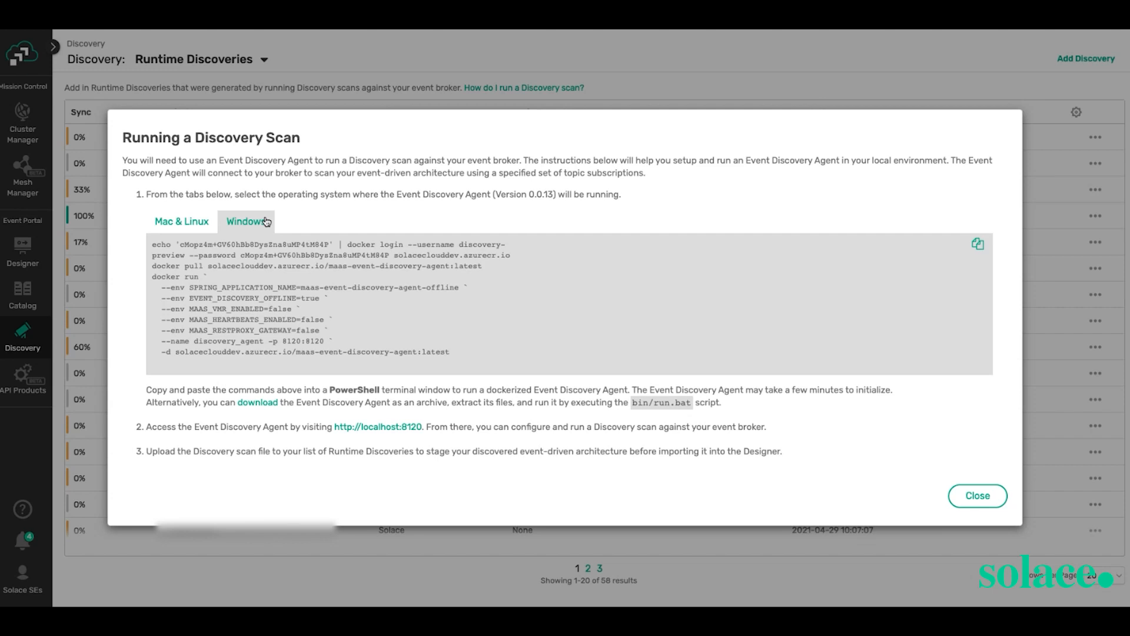
left_click(196, 226)
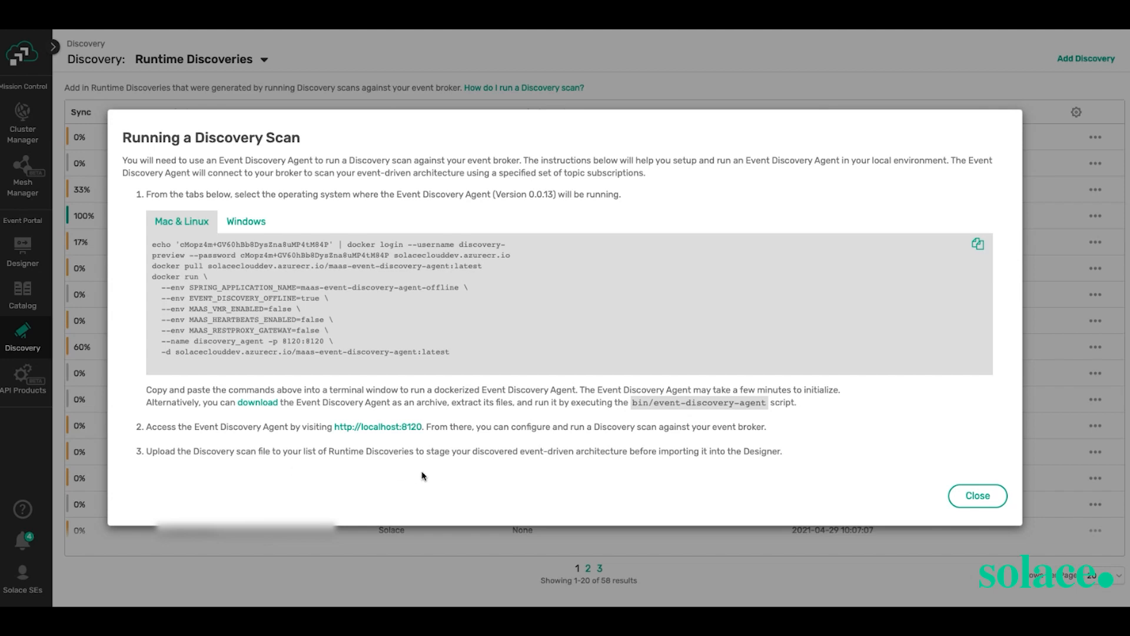
left_click(978, 495)
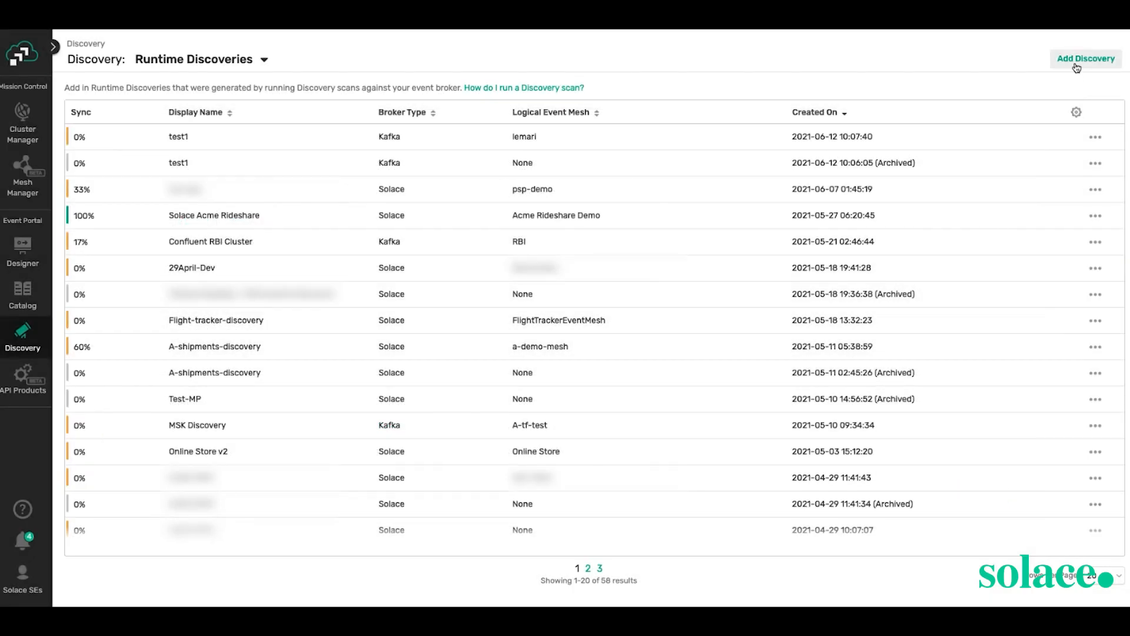
- Cancel adding a new discovery file, then import the Solace Acme Rideshare discovery into the Designer
left_click(1077, 67)
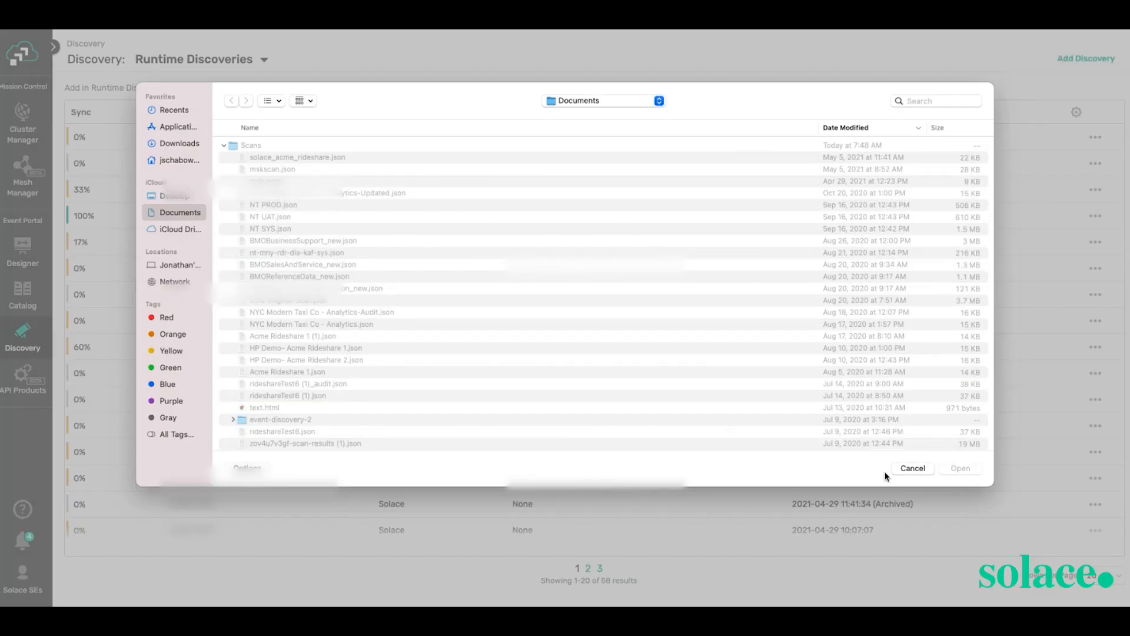
left_click(911, 469)
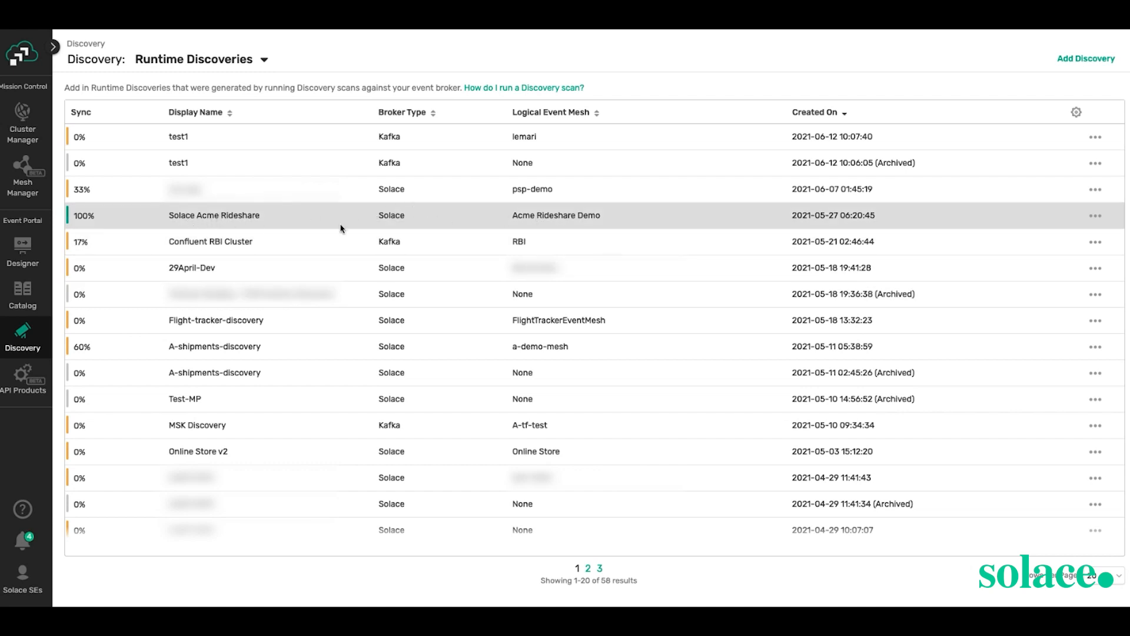
left_click(1095, 216)
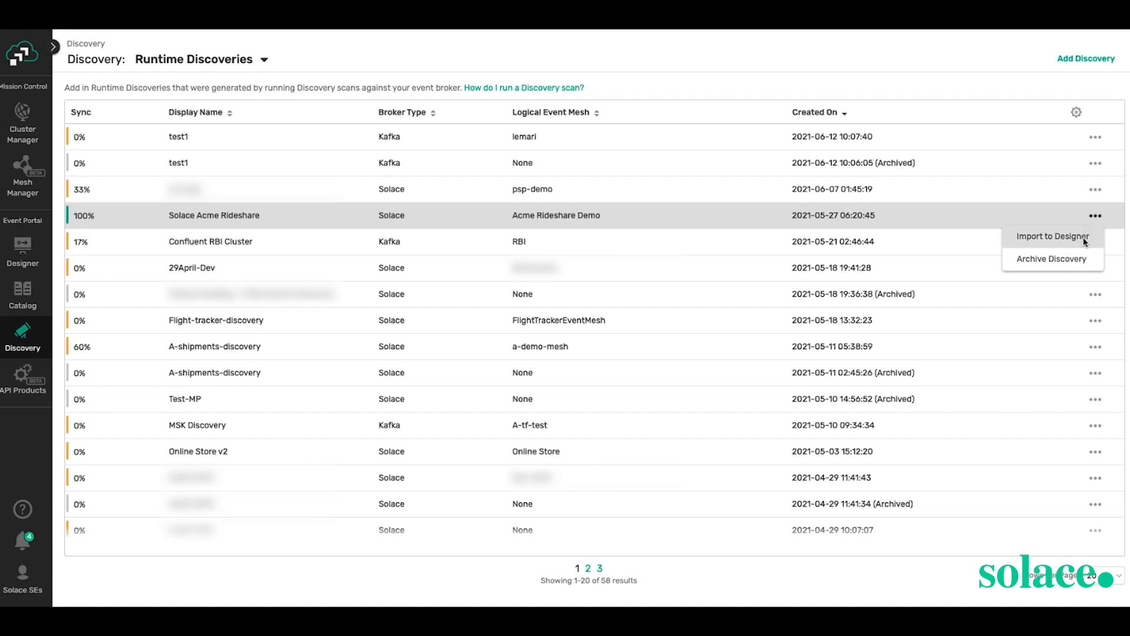
left_click(1084, 237)
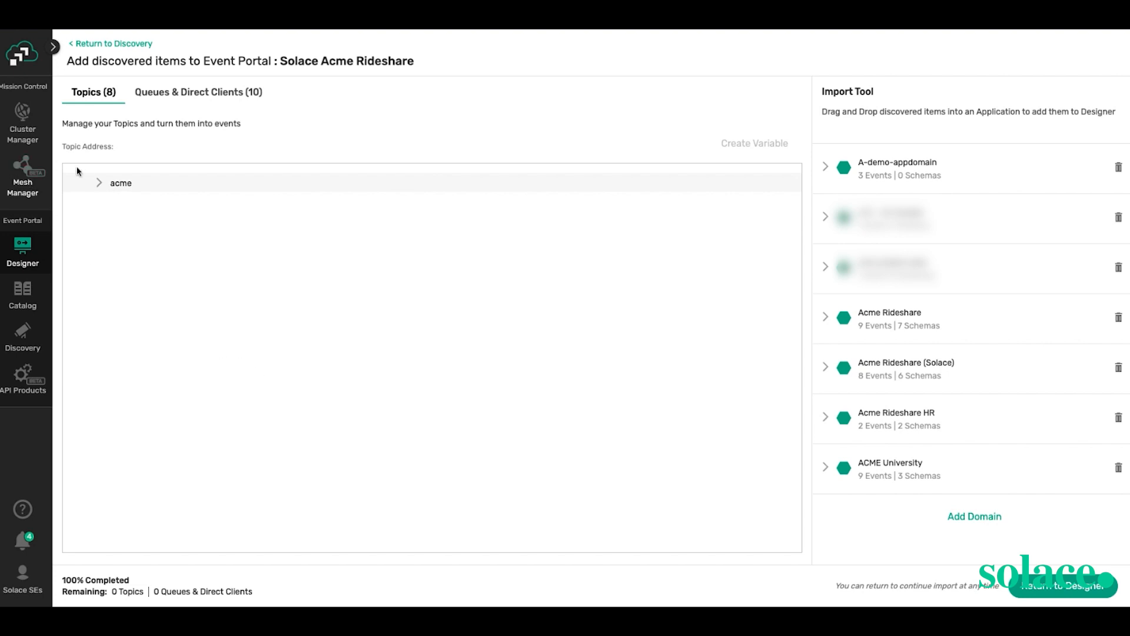
- Expand the acme / rideshare / billing / receipt / created / 0.0.1 topic and open the region variable's settings
left_click(99, 183)
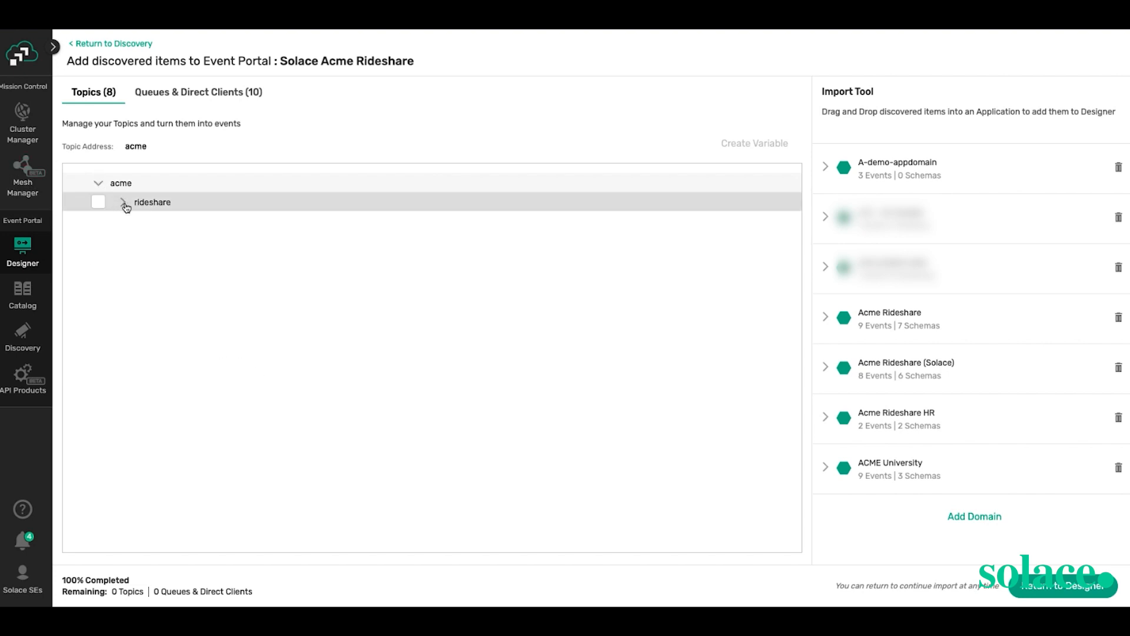
left_click(122, 203)
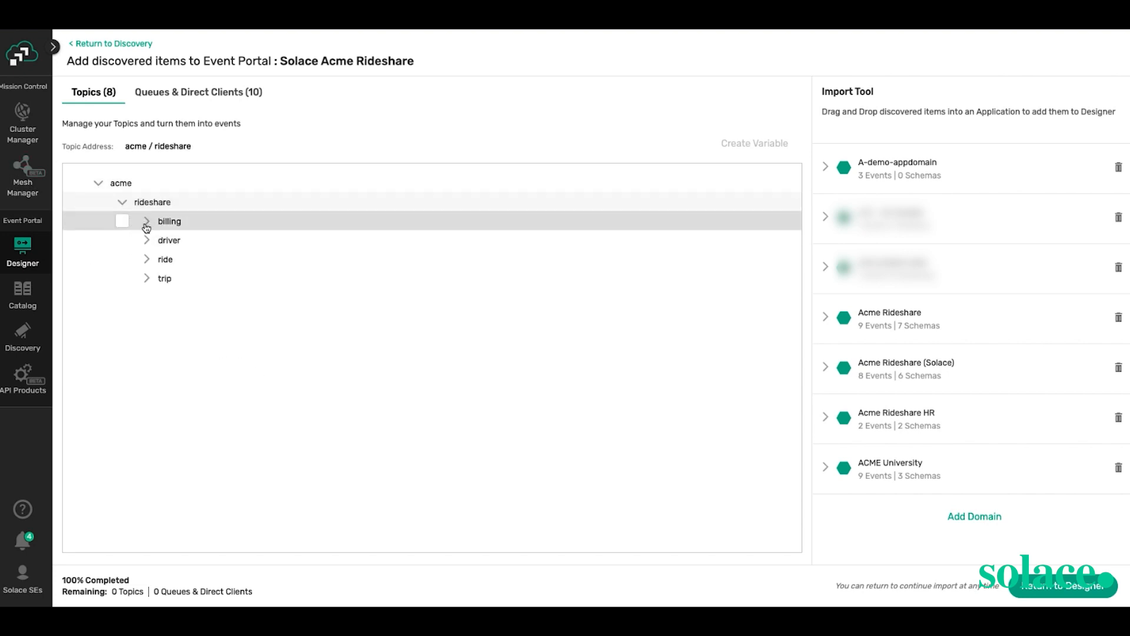
left_click(146, 221)
left_click(171, 240)
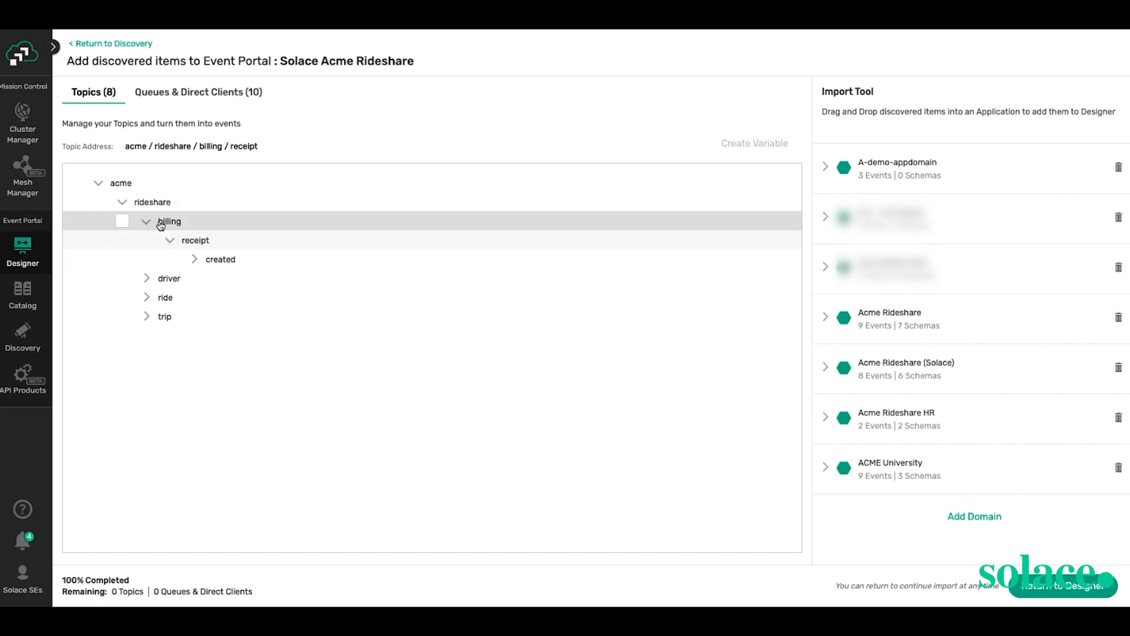
left_click(194, 262)
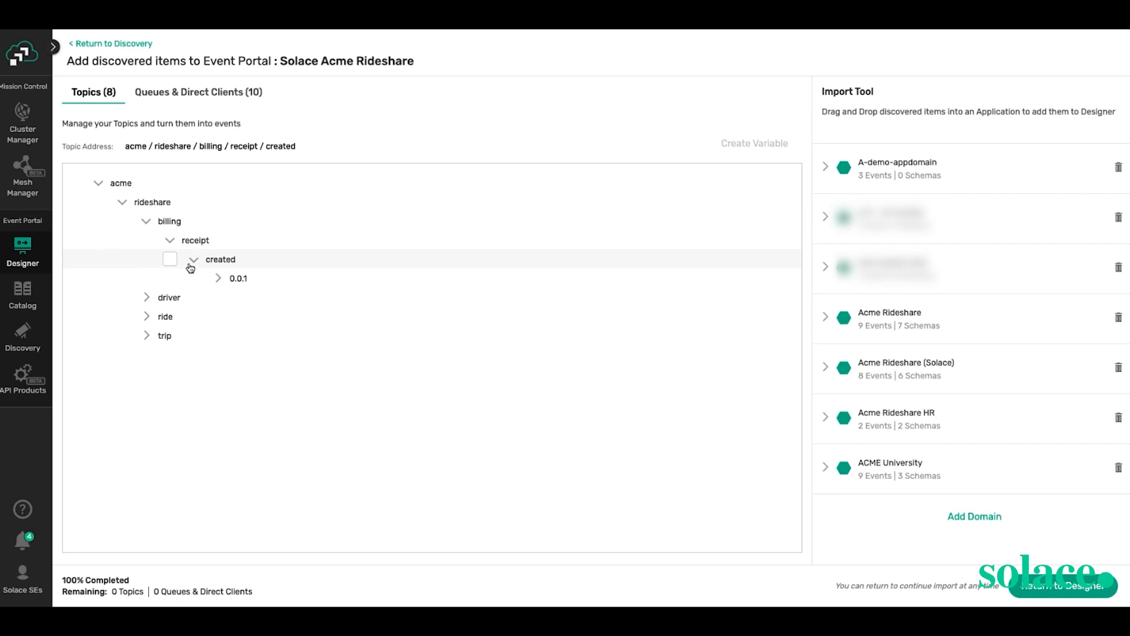
left_click(220, 279)
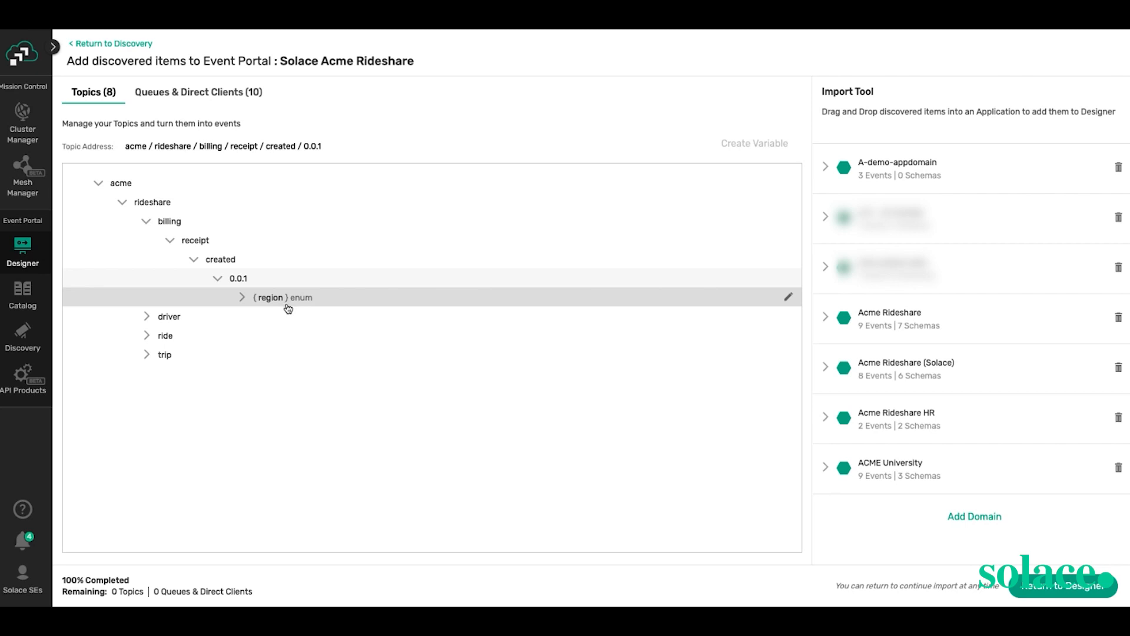
left_click(788, 299)
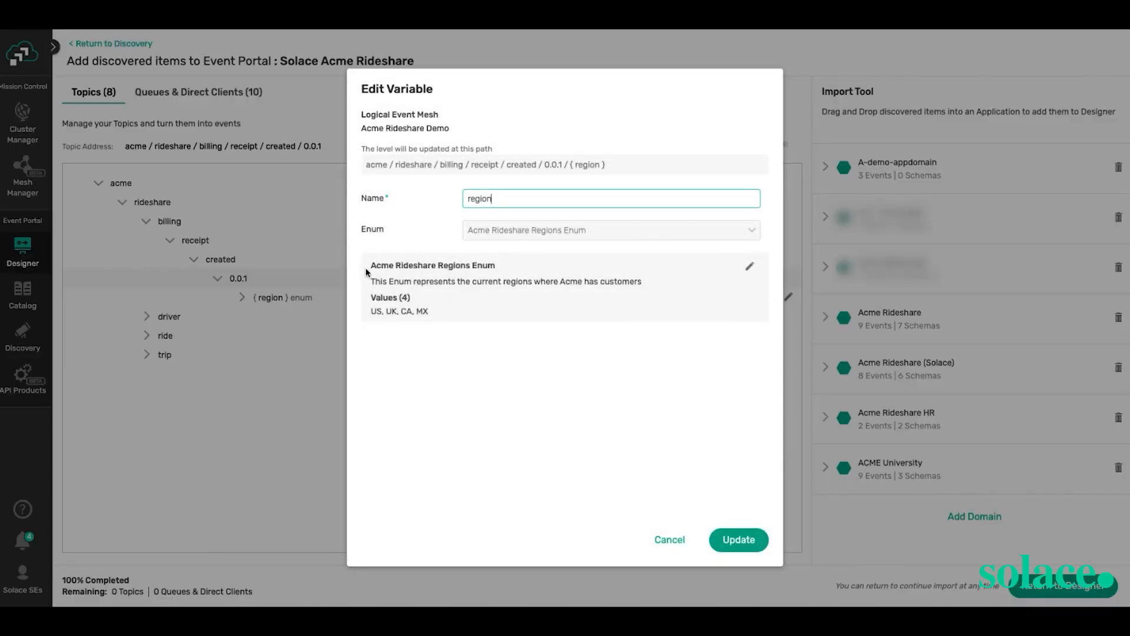
- Review region's Acme Rideshare Regions Enum values (US, UK, CA, MX) and cancel without changes
left_click_drag(369, 274, 491, 266)
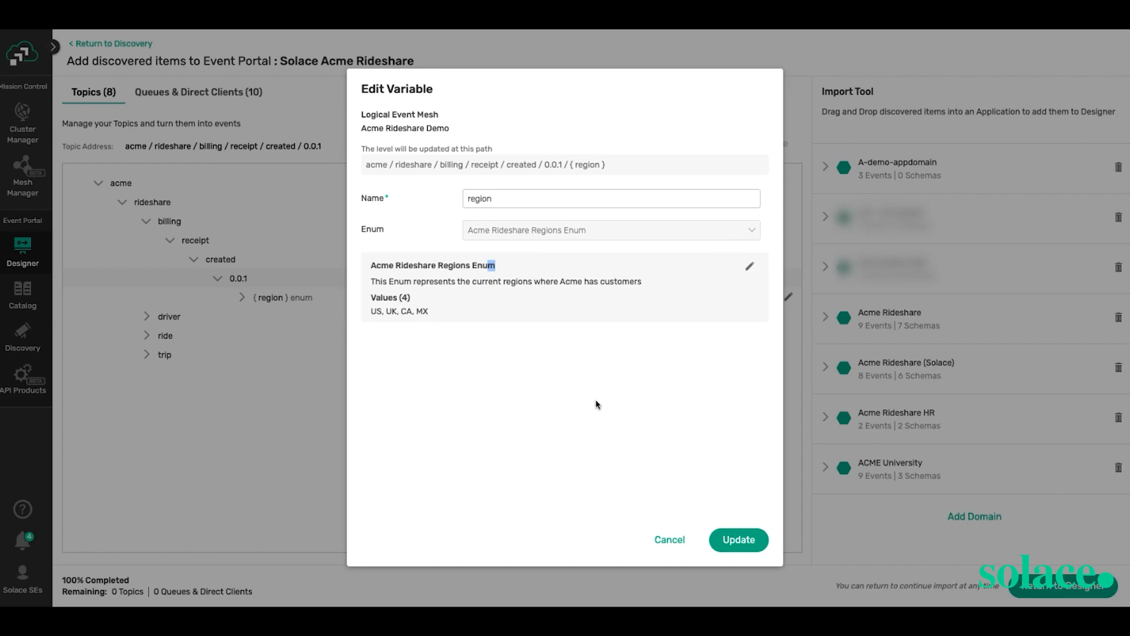
left_click(669, 540)
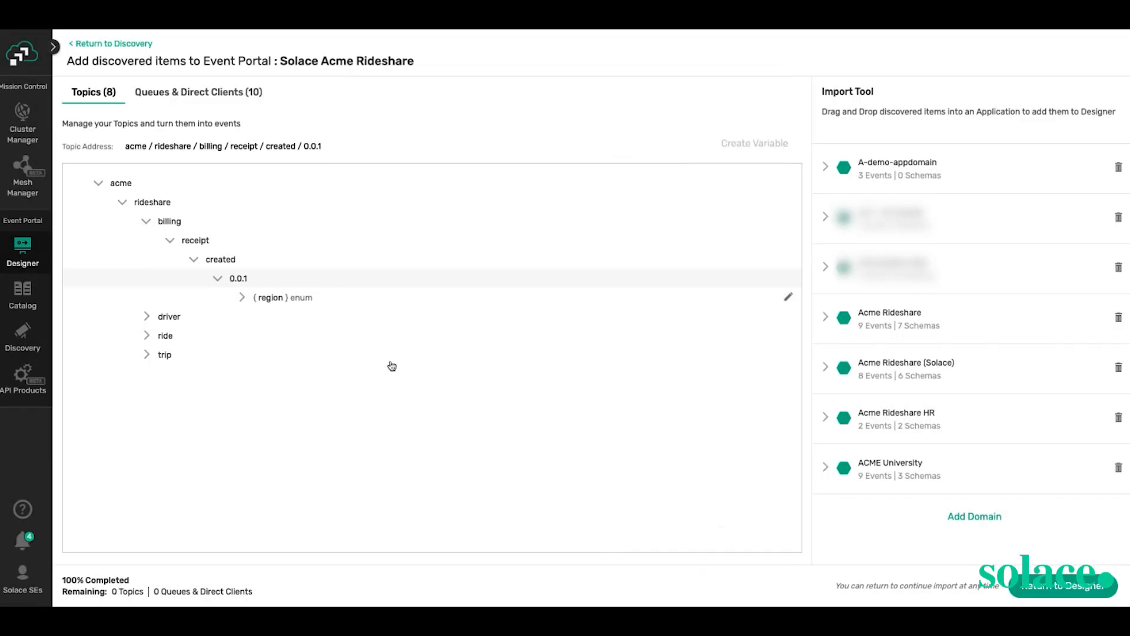
- Expand the { region }, chargify, driver, accepted and 0.0.1 levels, then list discovered queues and direct clients
left_click(242, 298)
left_click(262, 317)
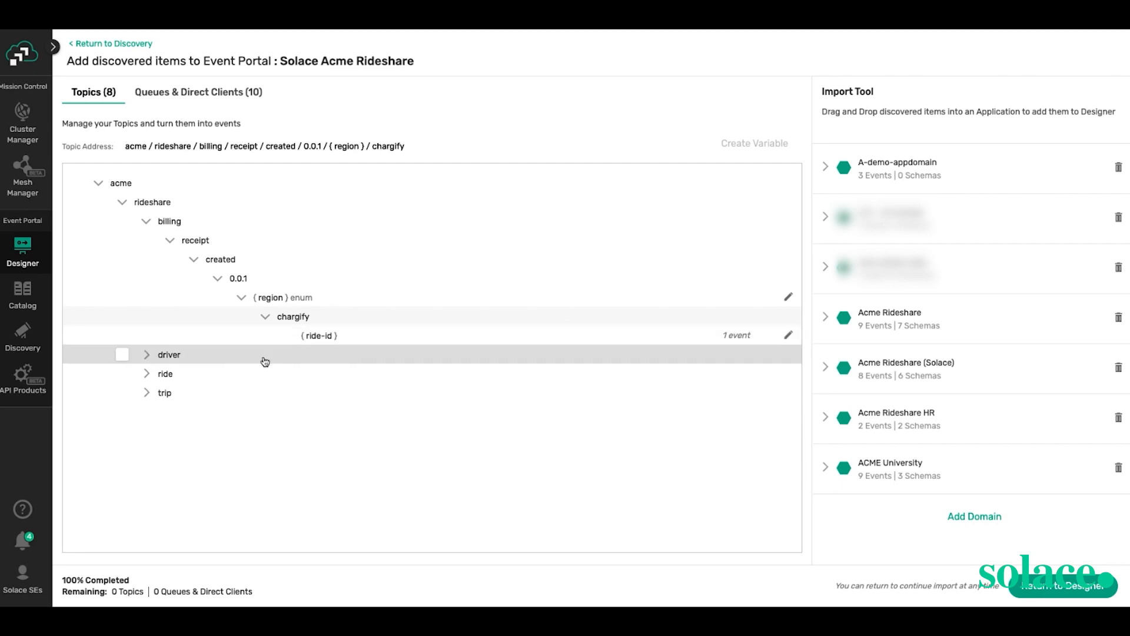
left_click(146, 360)
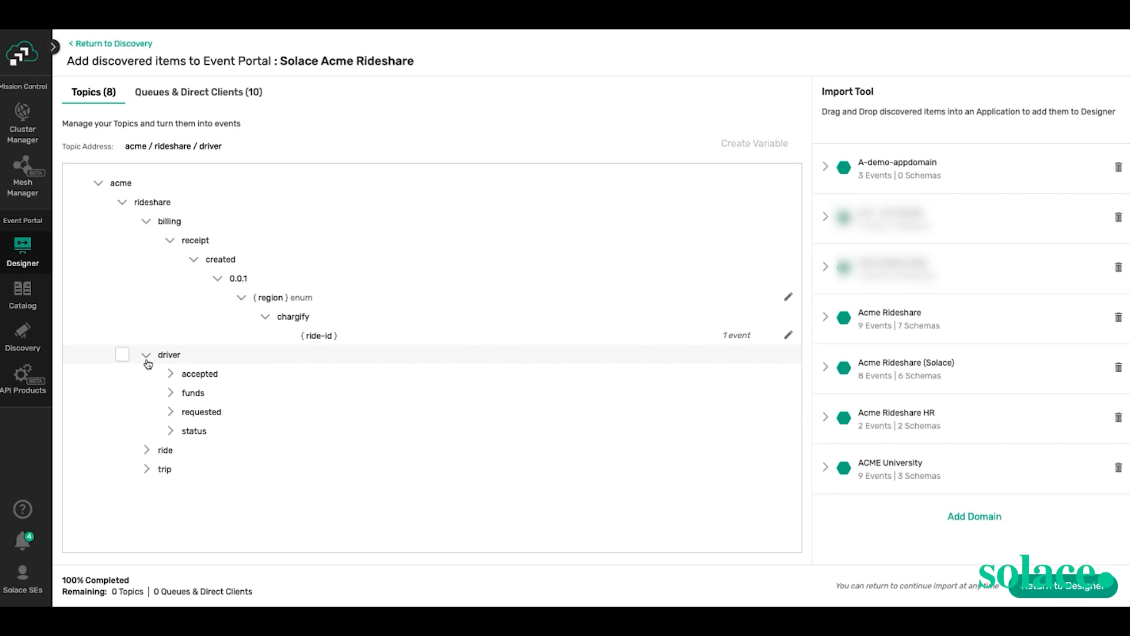
left_click(170, 374)
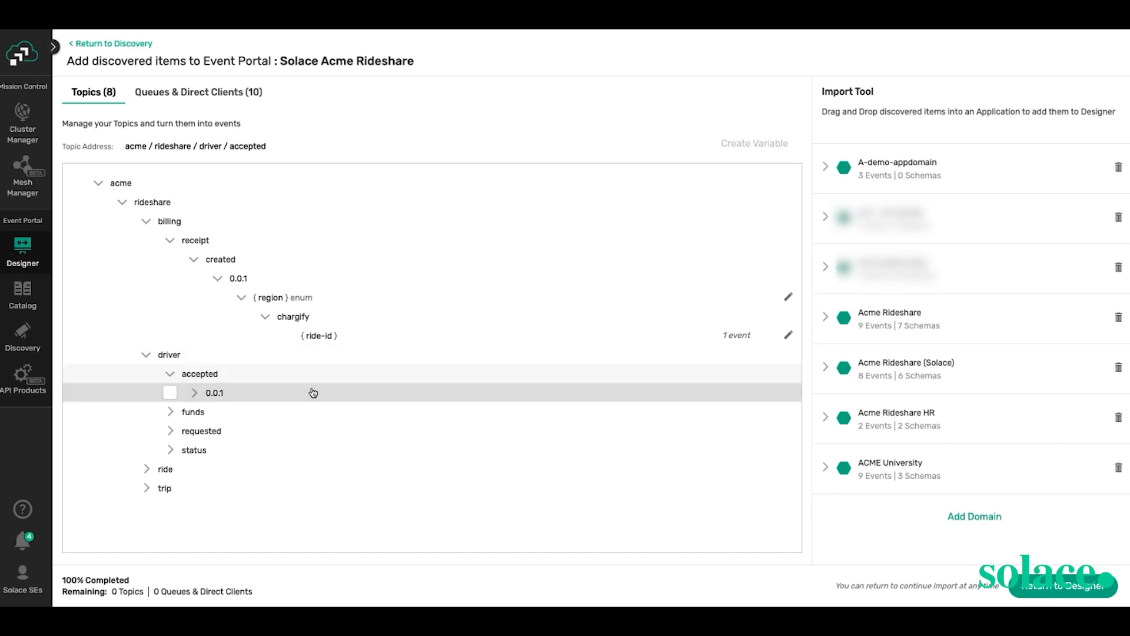
left_click(194, 393)
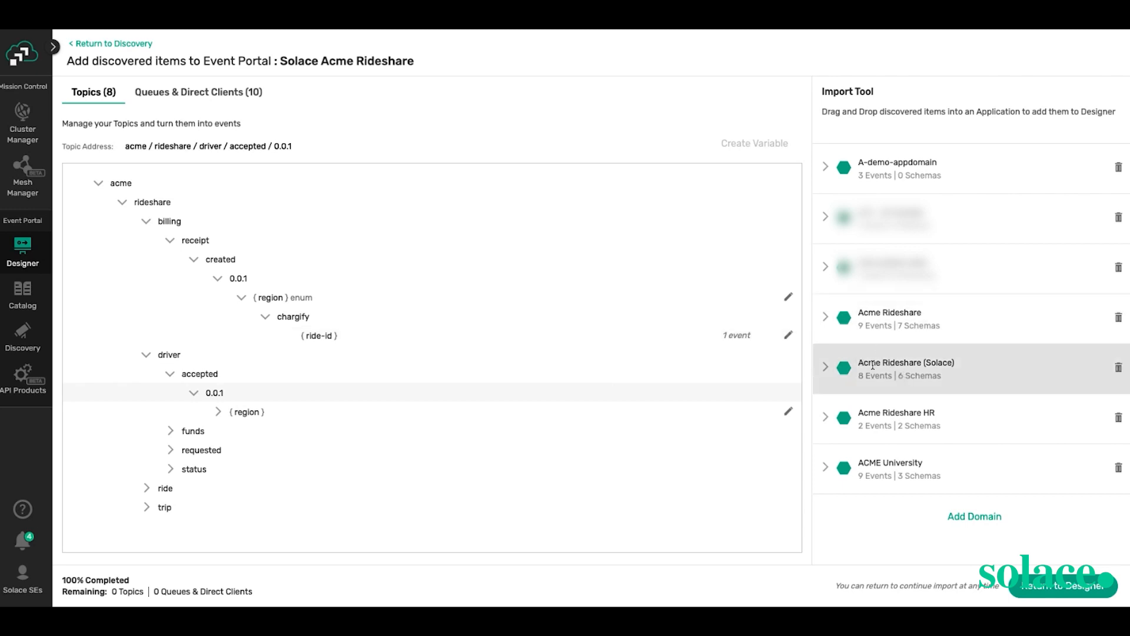
left_click(825, 368)
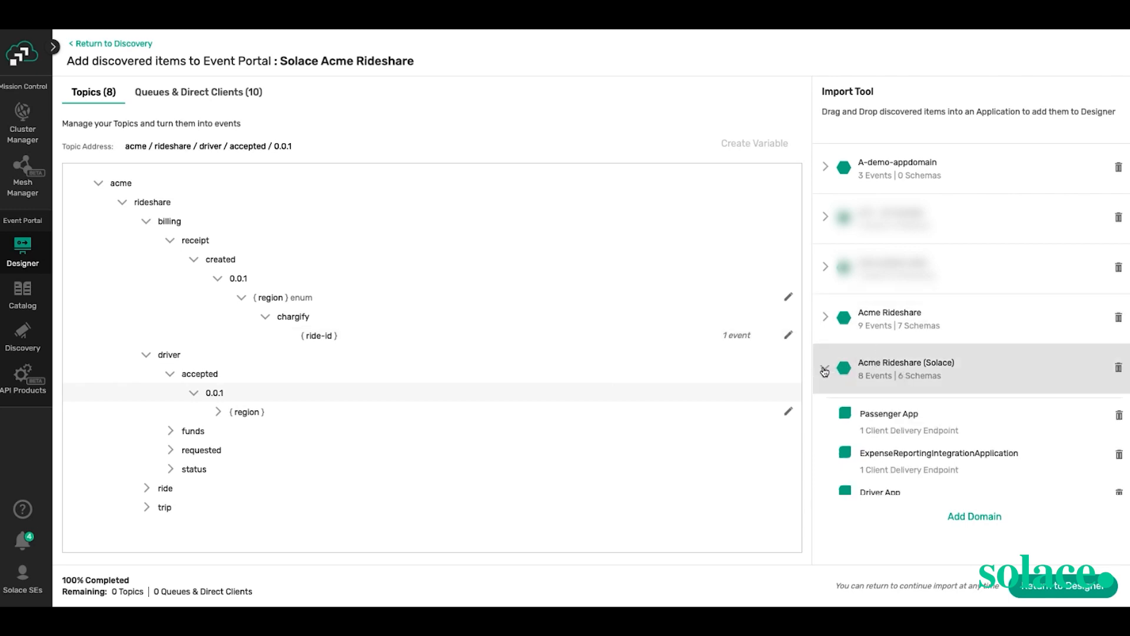
left_click(242, 92)
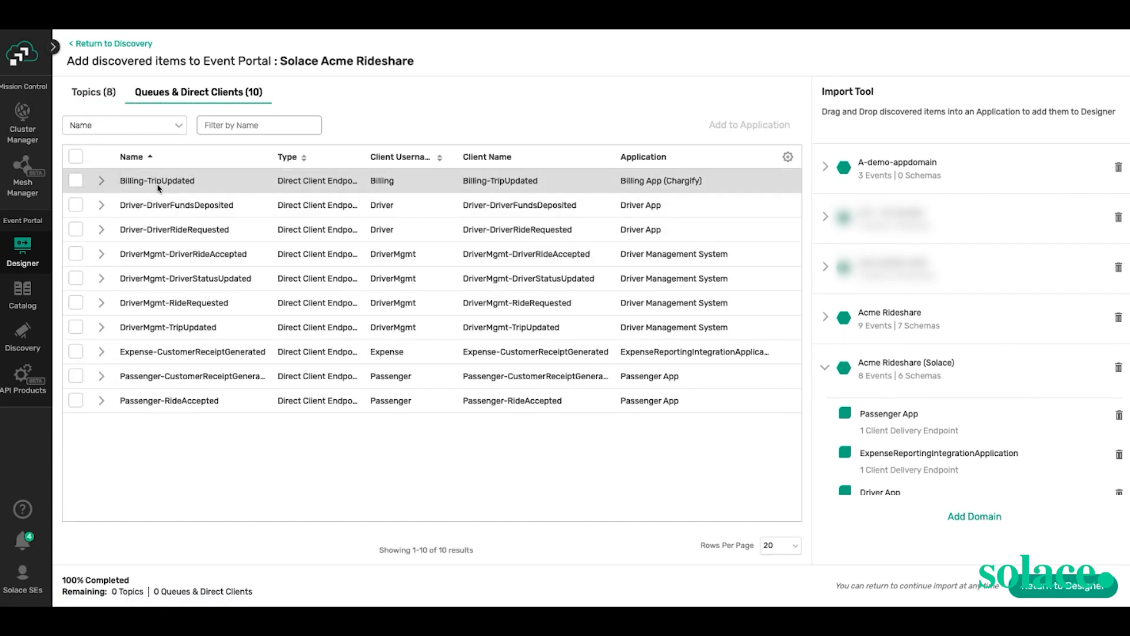
- Show Billing-TripUpdated's subscription acme / rideshare / trip / updated / 0.0.1 / > and deselect that endpoint
left_click(101, 182)
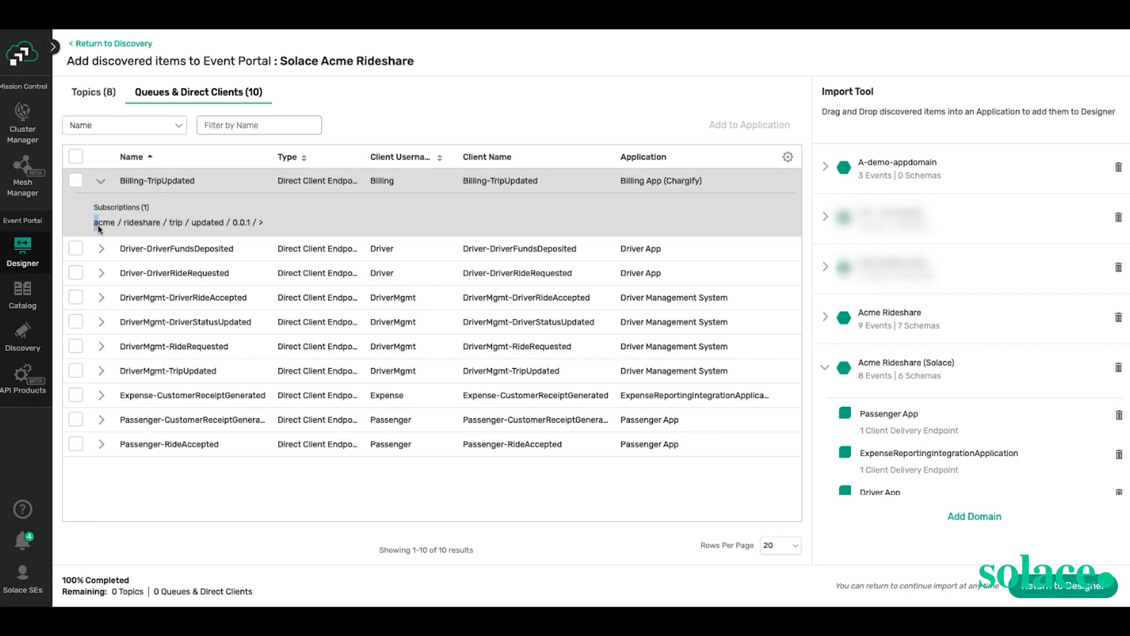
left_click_drag(94, 222, 316, 237)
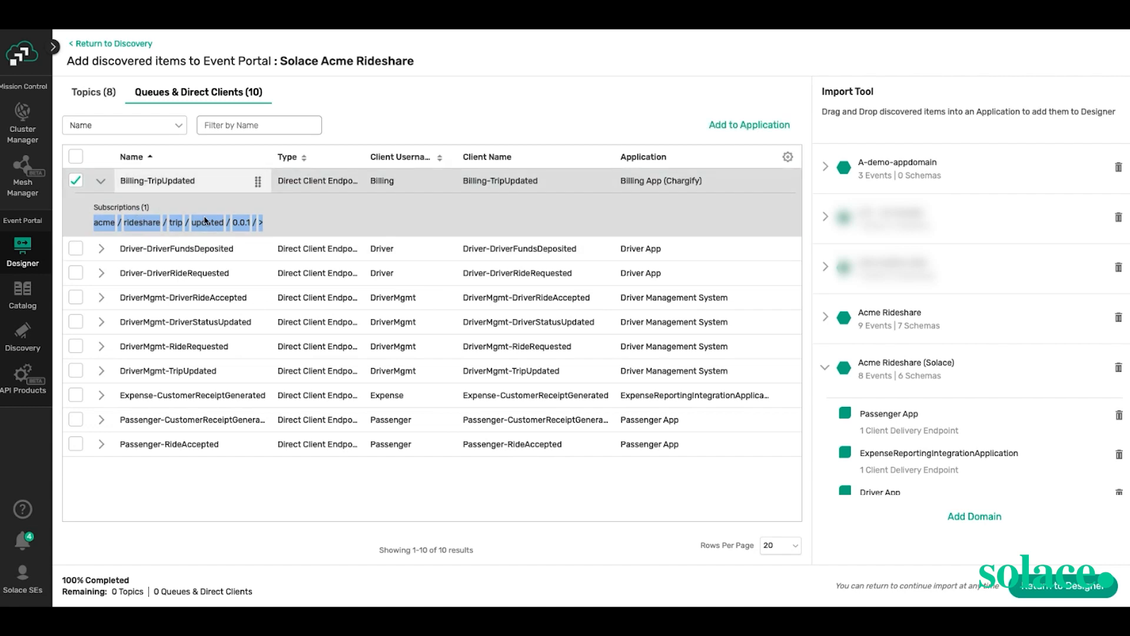
left_click(286, 225)
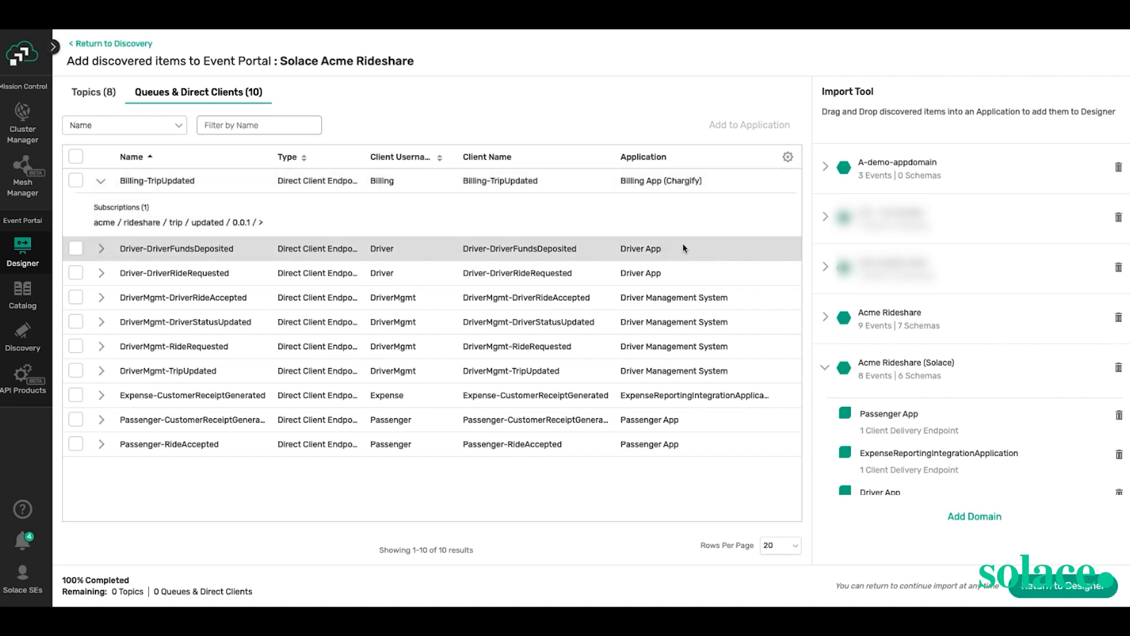
scroll(907, 436, "down", 3)
scroll(905, 436, "down", 1)
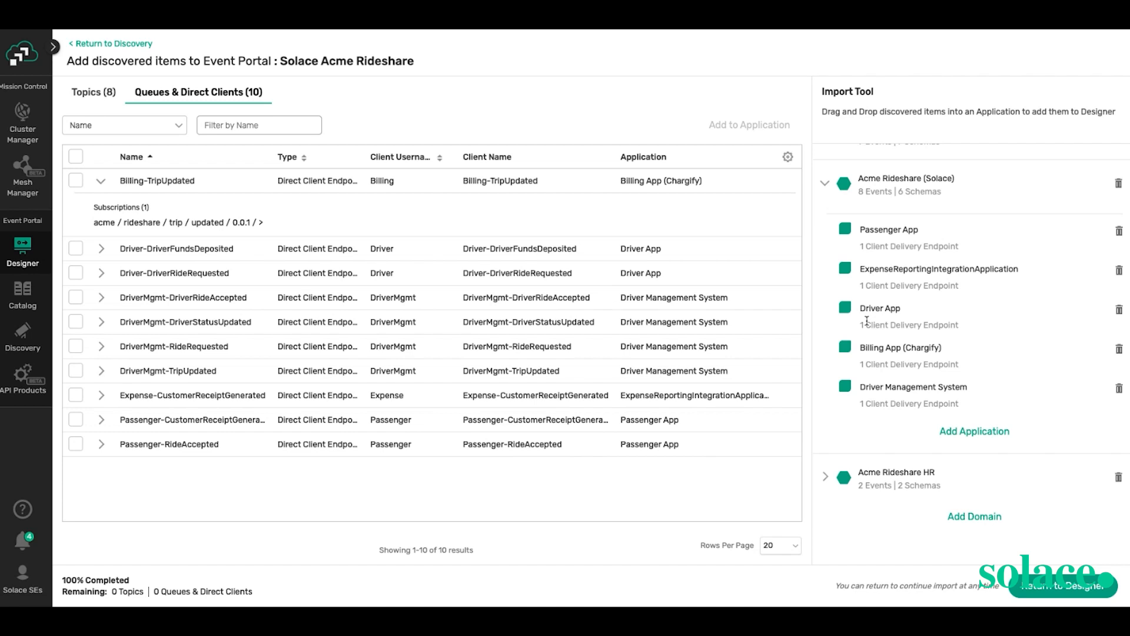
- Return to the Designer, open the Acme Rideshare (Solace) domain graph, and bring up Passenger App actions
left_click(1062, 585)
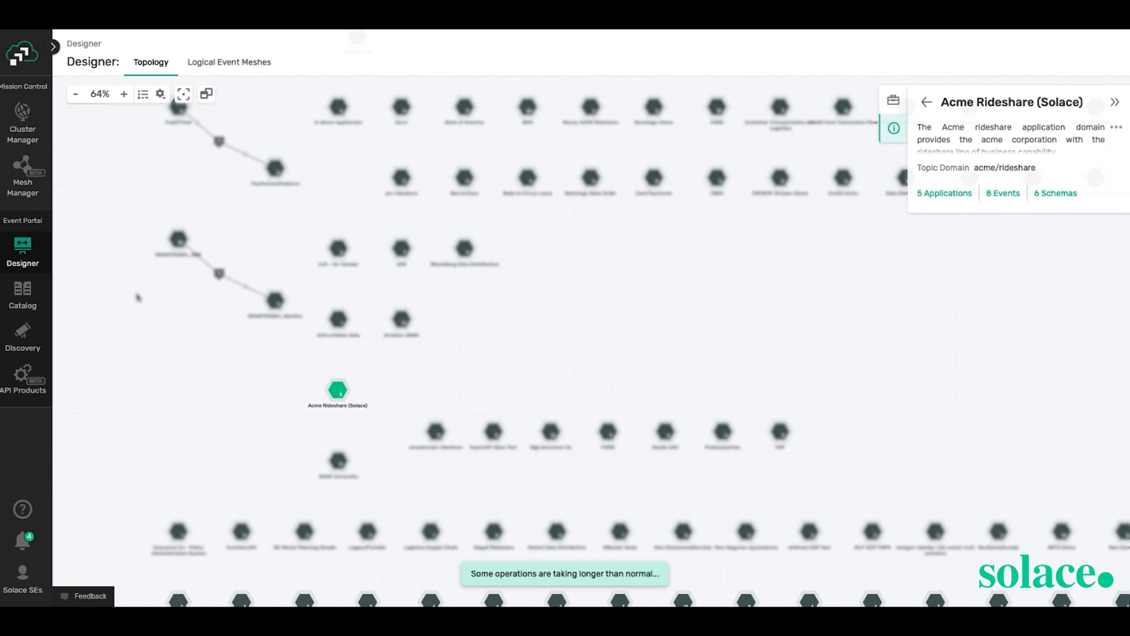
double_click(340, 390)
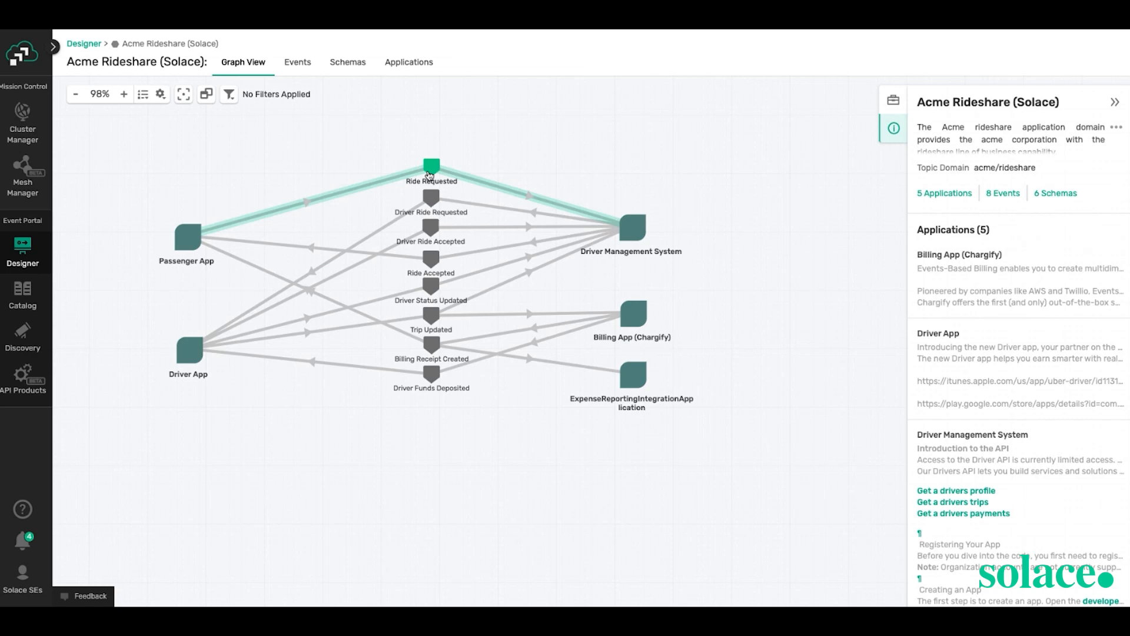
right_click(193, 230)
- Save the Passenger App's events, filtered to this domain, and start a new application from the graph
left_click(223, 288)
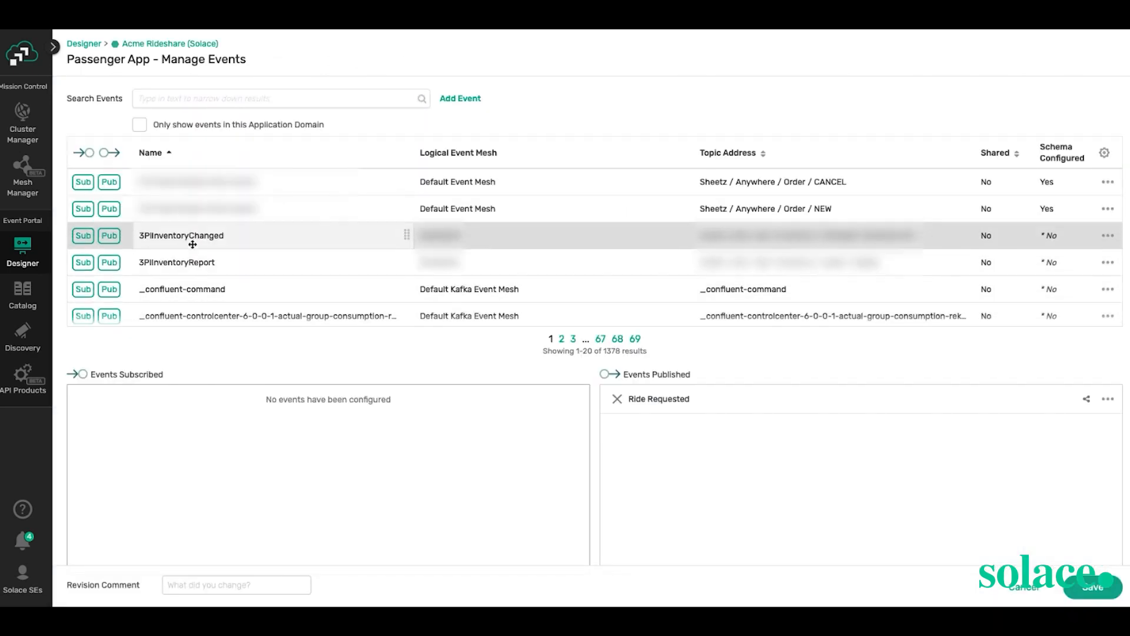
left_click(140, 125)
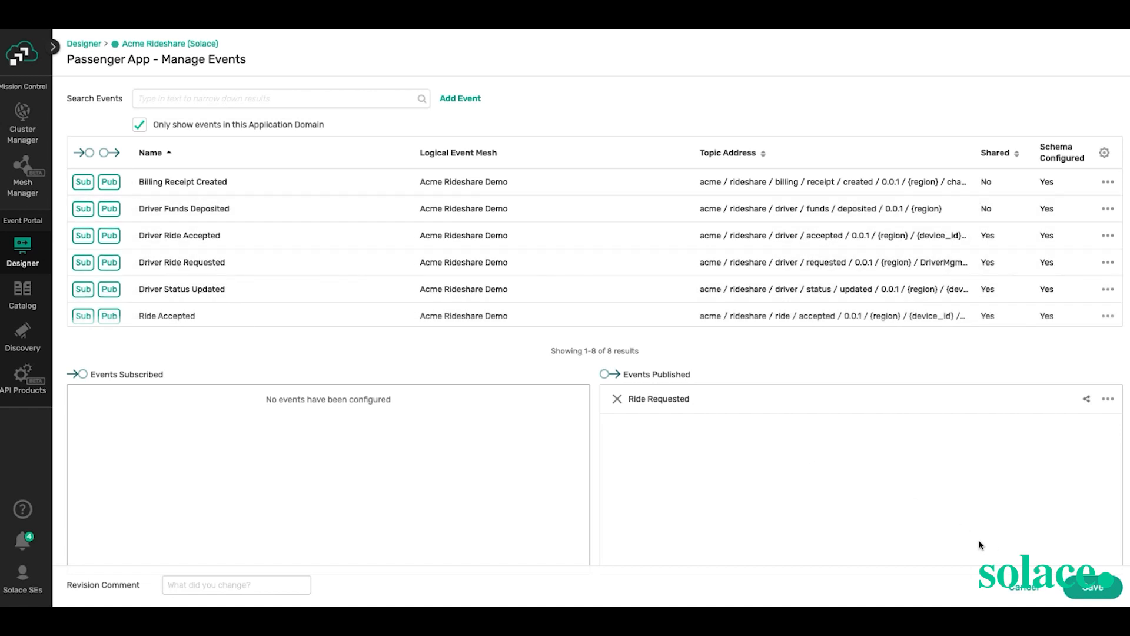
left_click(1093, 587)
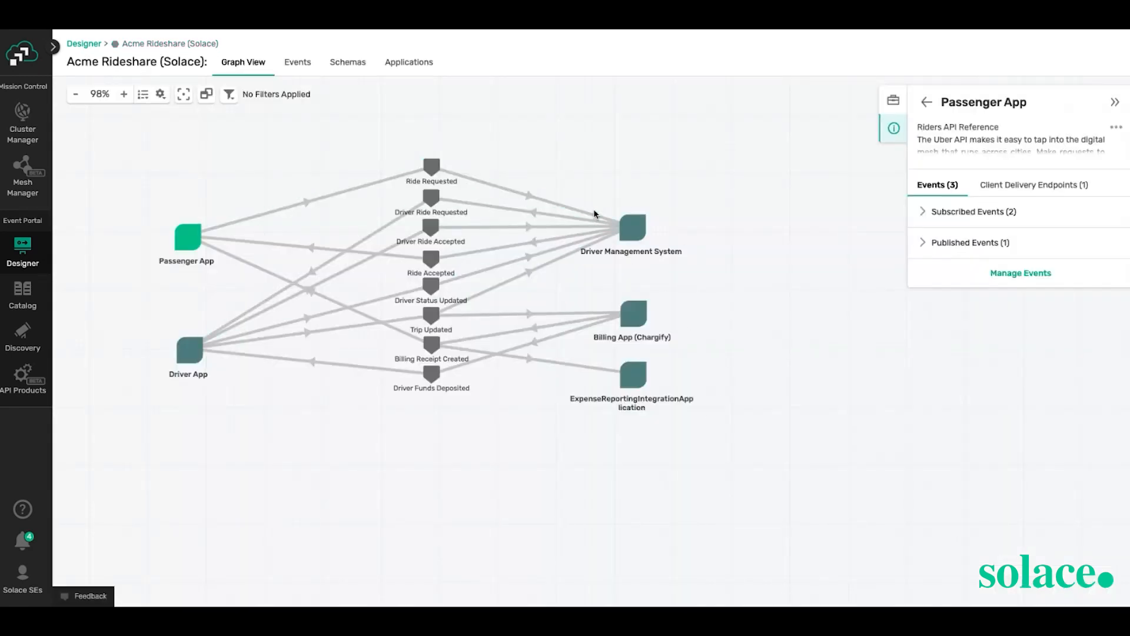
scroll(638, 229, "down", 1)
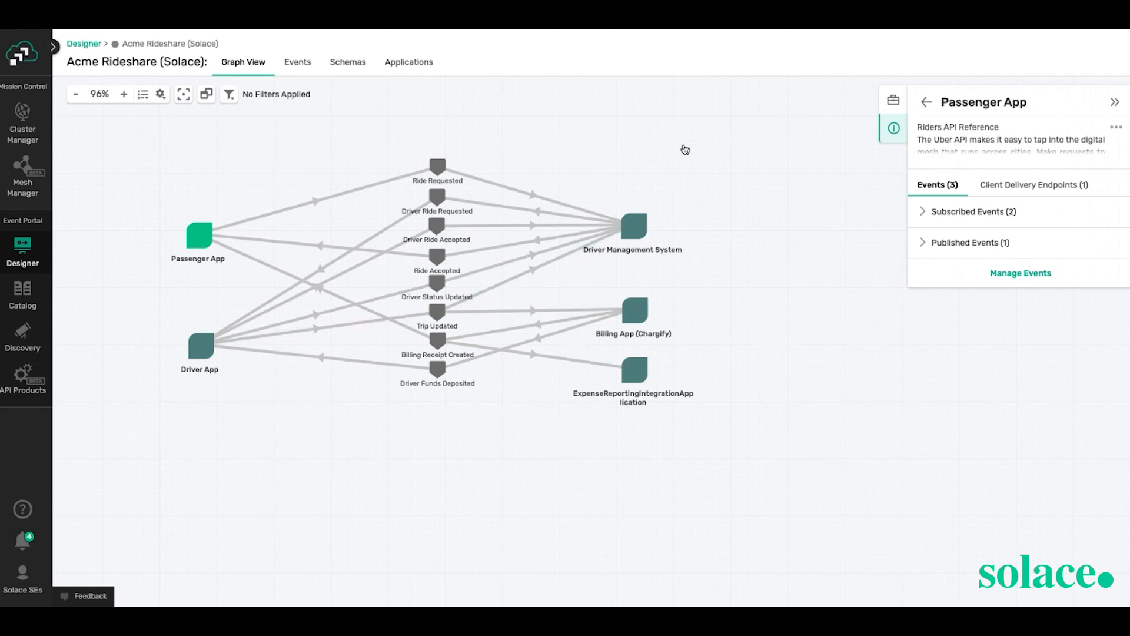
right_click(686, 149)
left_click(696, 155)
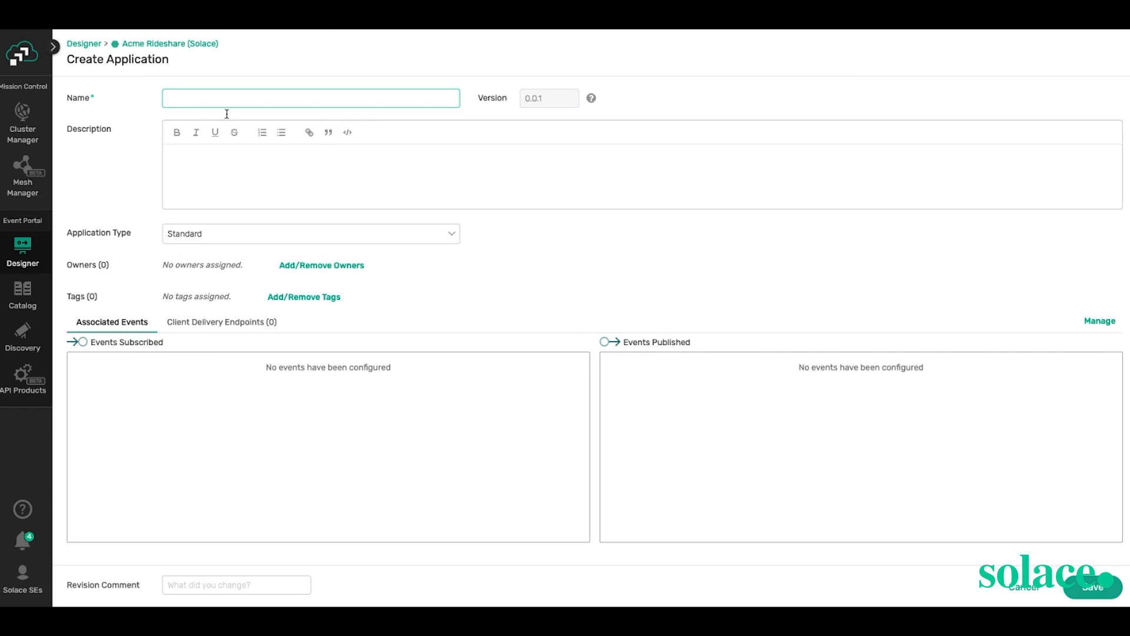
- Name the application US Analytics, describe it as consuming US Rides data, and keep type Standard
left_click(212, 96)
left_click(216, 122)
left_click(217, 167)
type("This application is conum")
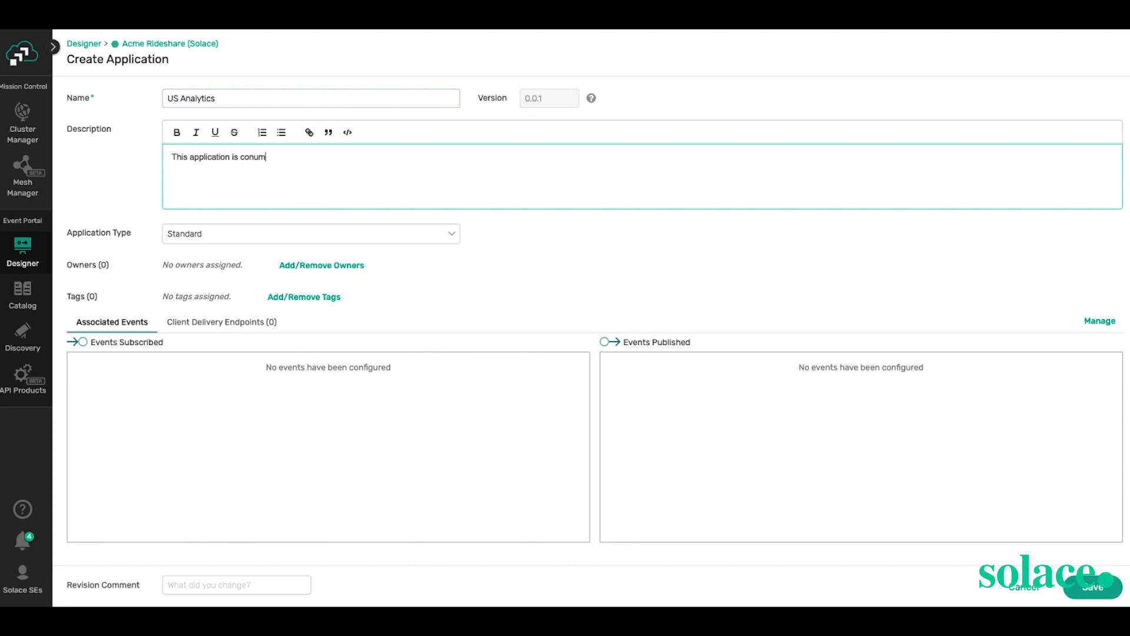
key("BackSpace")
key("BackSpace")
type("suming data about US Rides")
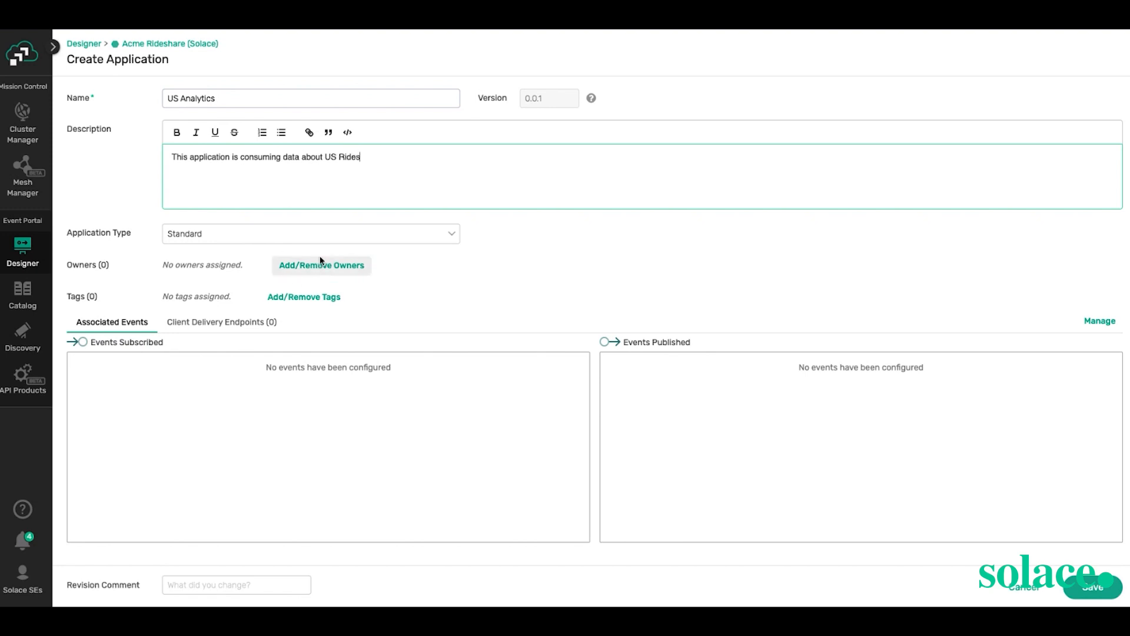
left_click(322, 240)
left_click(348, 260)
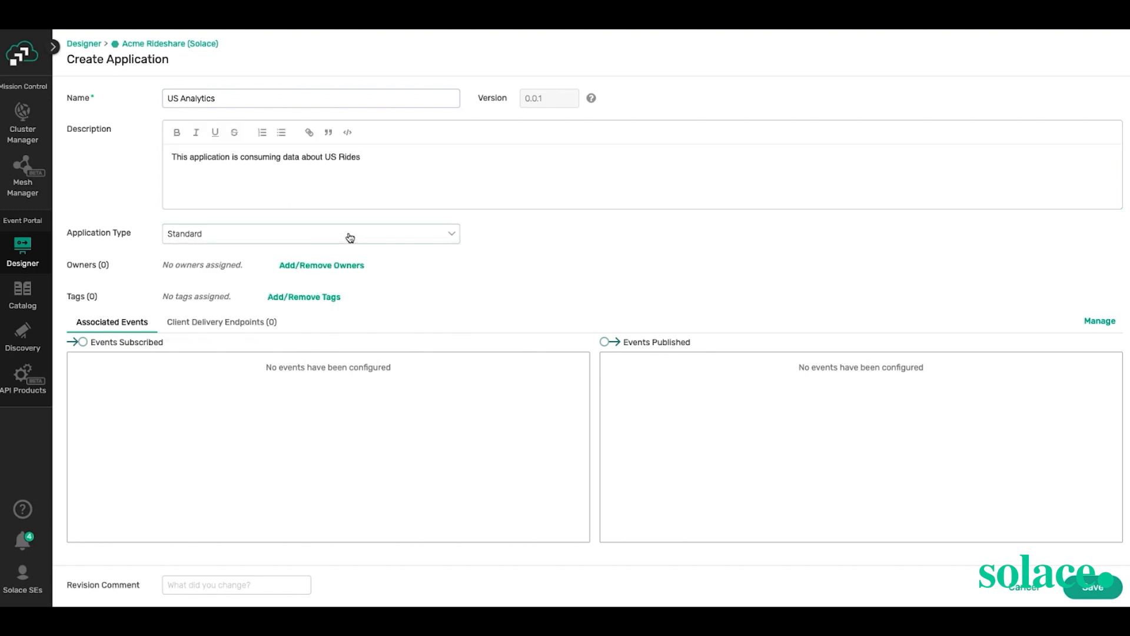
left_click(357, 268)
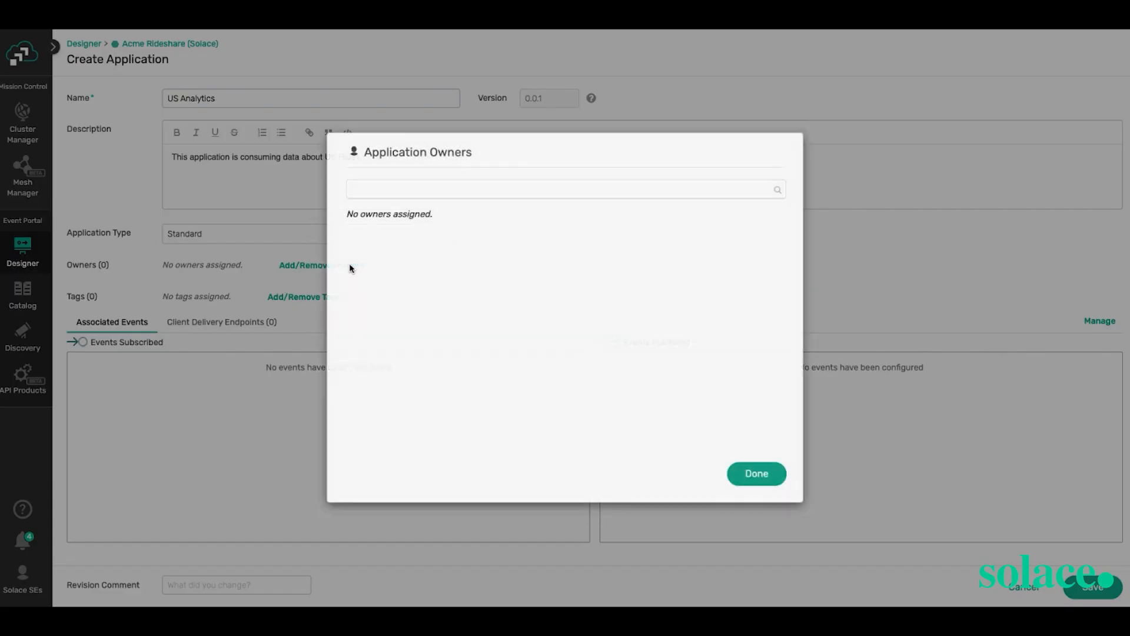
- Search for a user and add them as the application's owner
left_click(392, 185)
type("Jona")
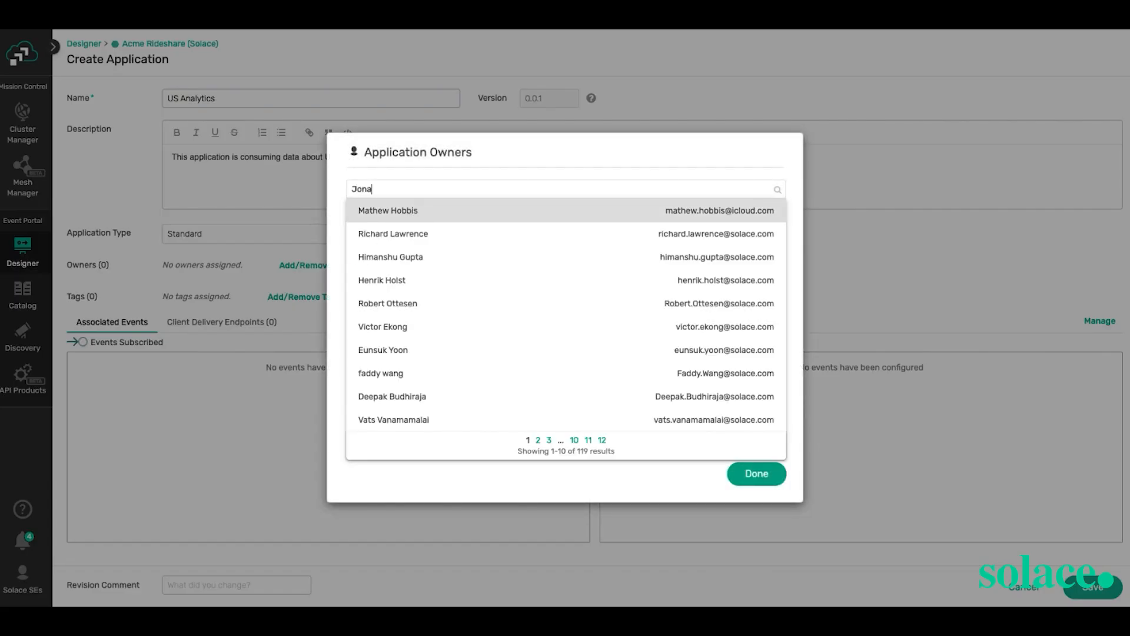
type("than")
left_click(441, 217)
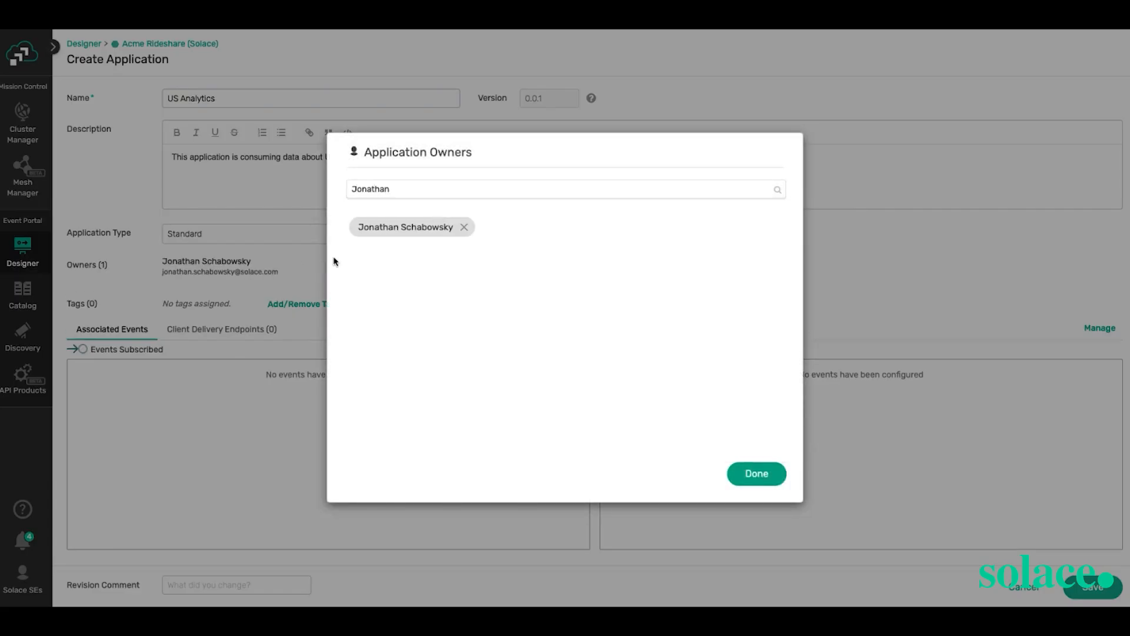
left_click(756, 473)
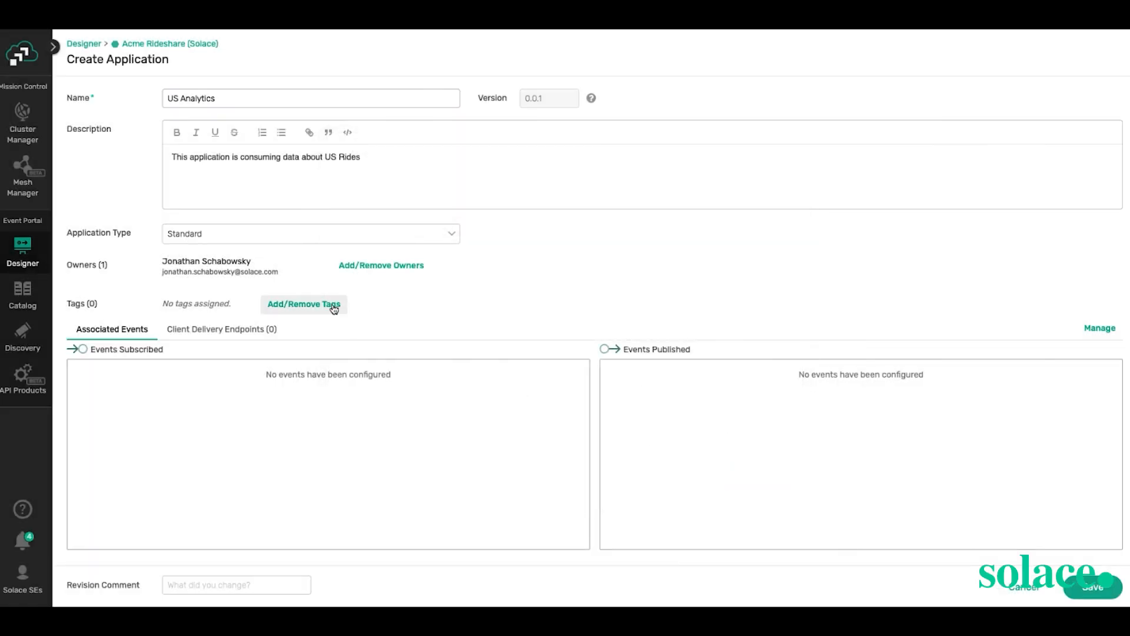
- Tag the application with the existing analytics tag
left_click(324, 305)
left_click(434, 196)
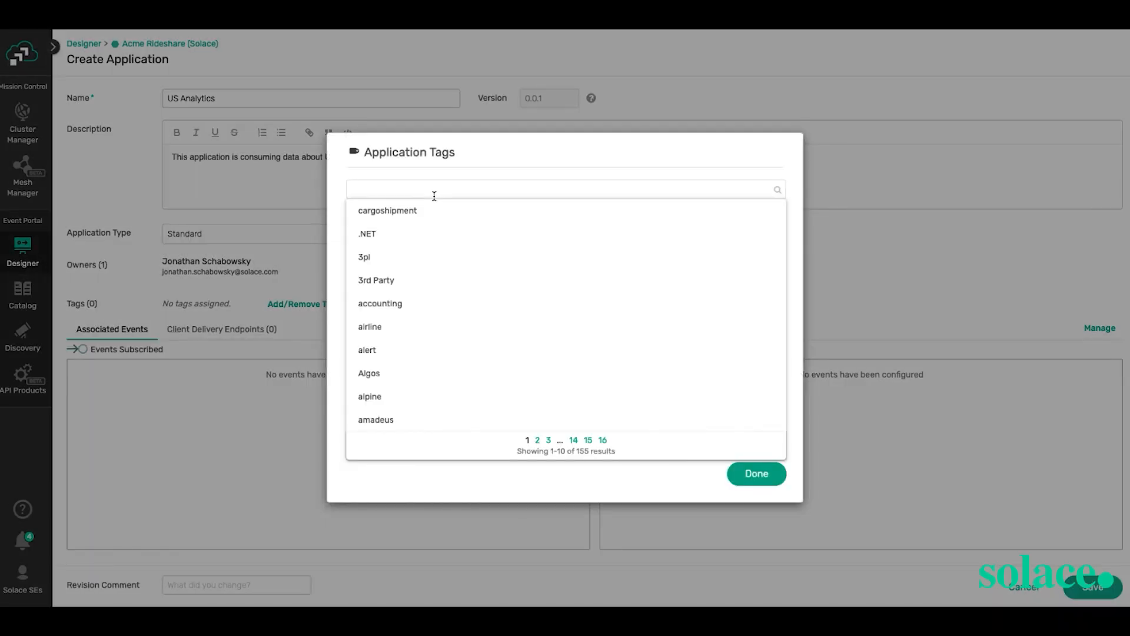
type("Analy")
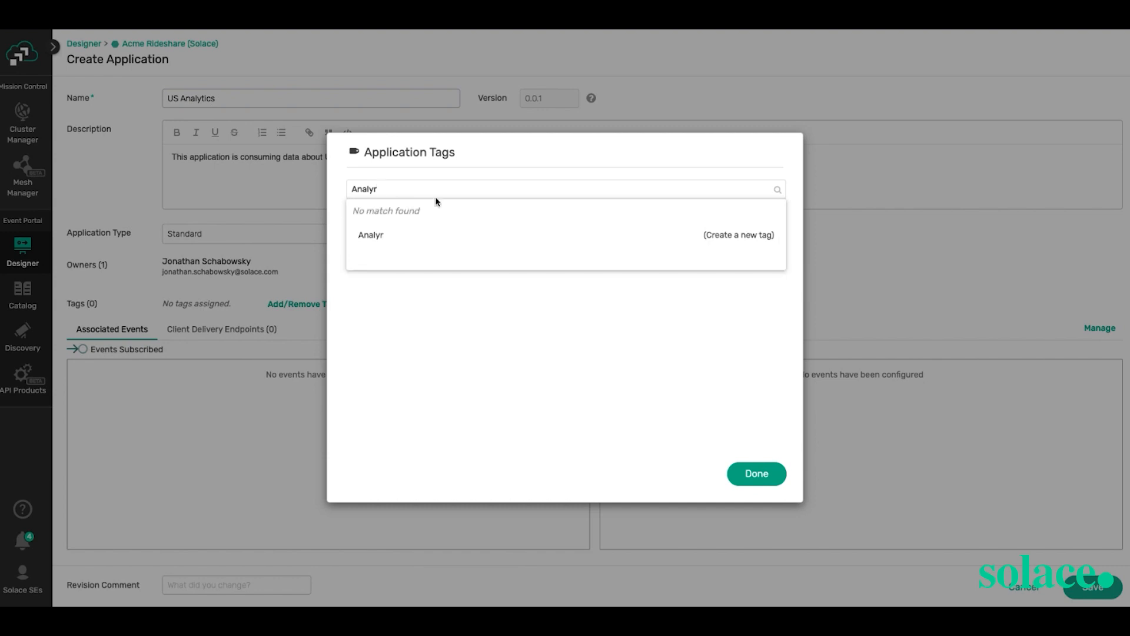
left_click(435, 206)
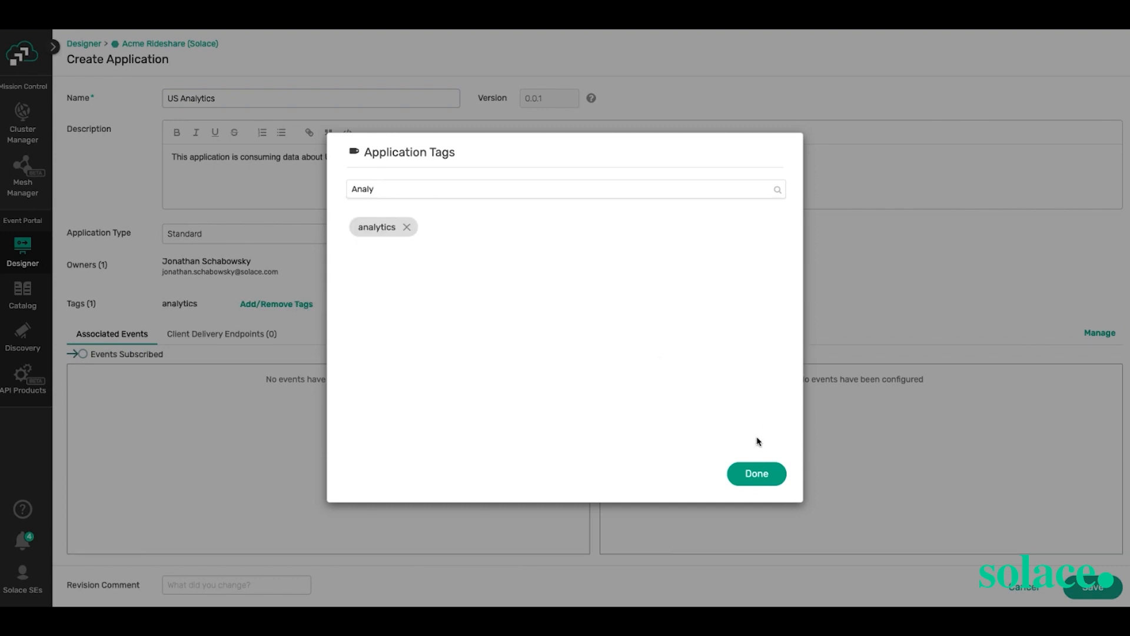
left_click(750, 474)
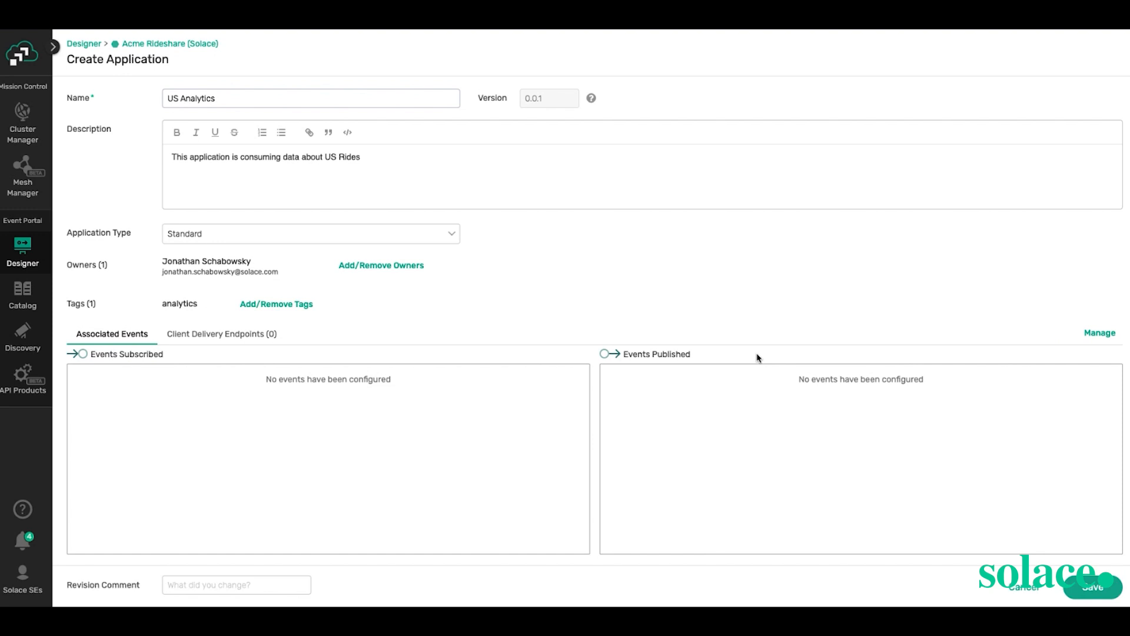
- Subscribe to Ride Accepted, Driver Ride Accepted and Driver Ride Requested from this domain, then create the application
left_click(1111, 338)
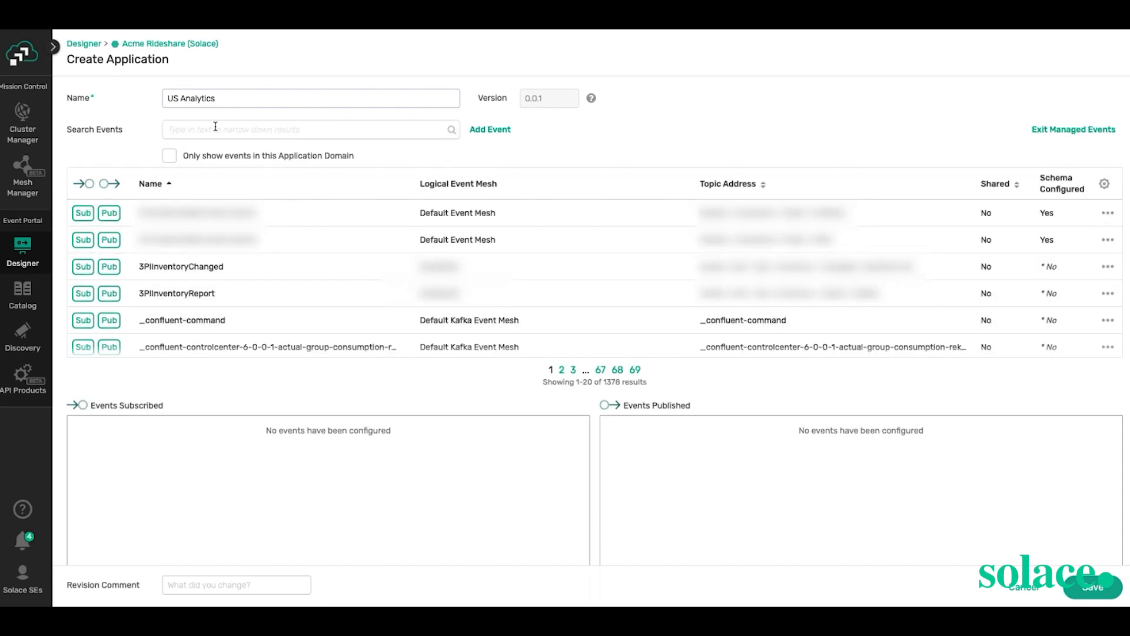
left_click(170, 156)
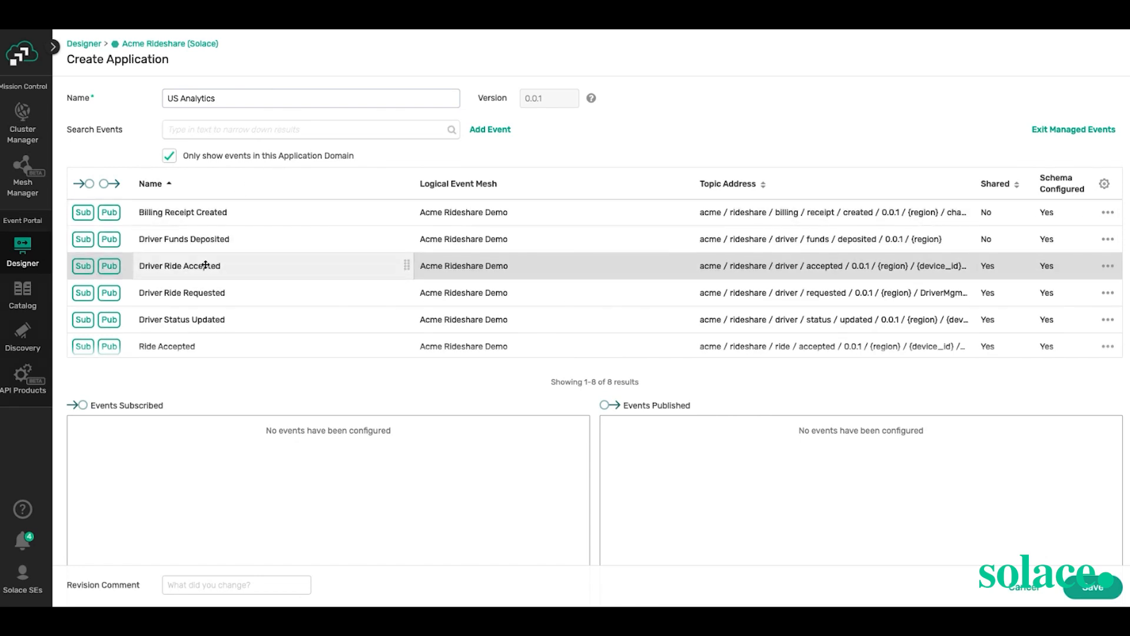
scroll(205, 264, "down", 1)
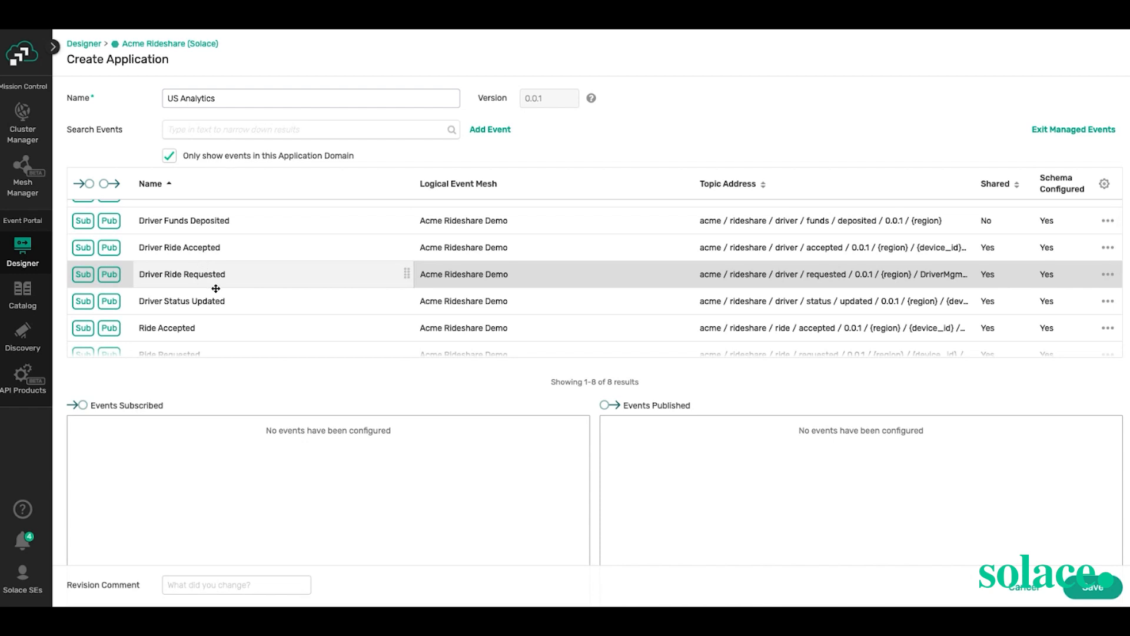
scroll(217, 288, "down", 1)
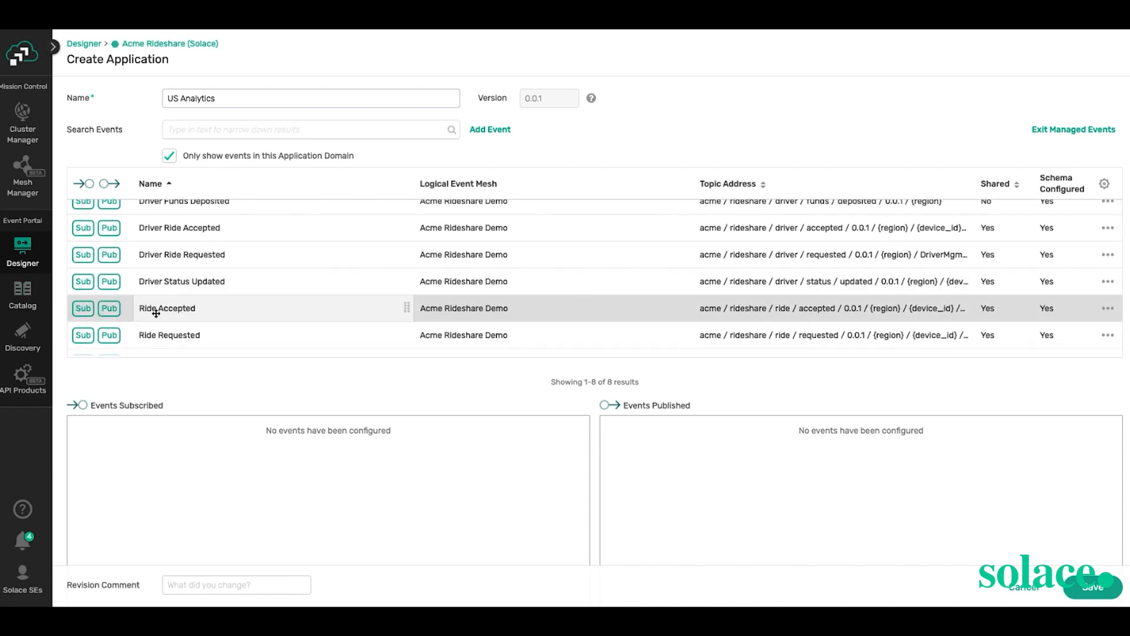
left_click(86, 314)
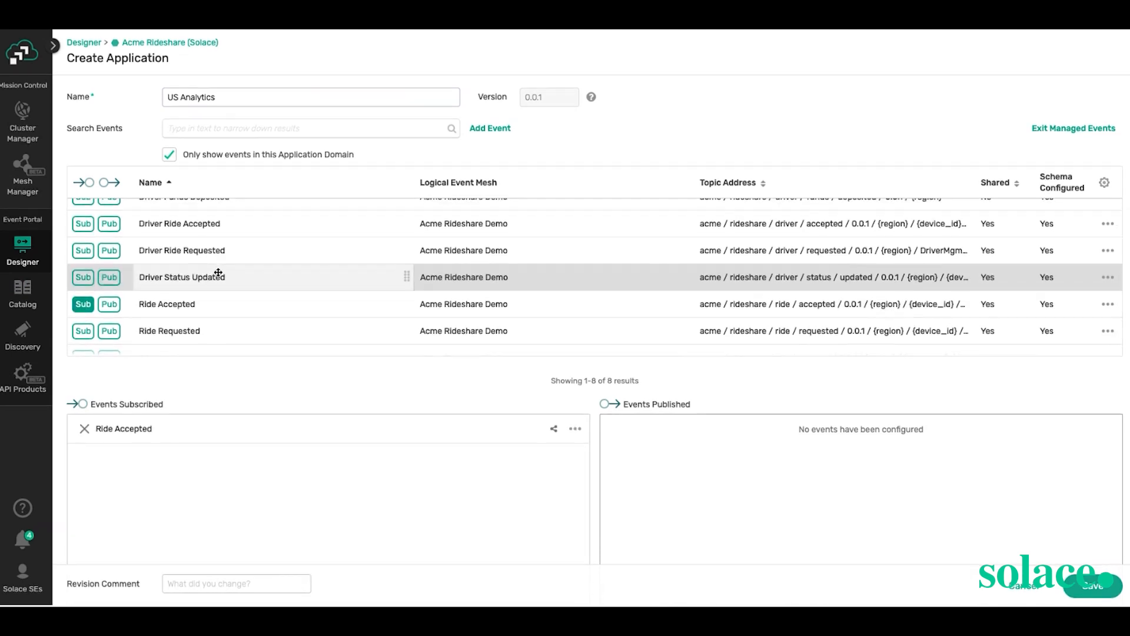
left_click(83, 225)
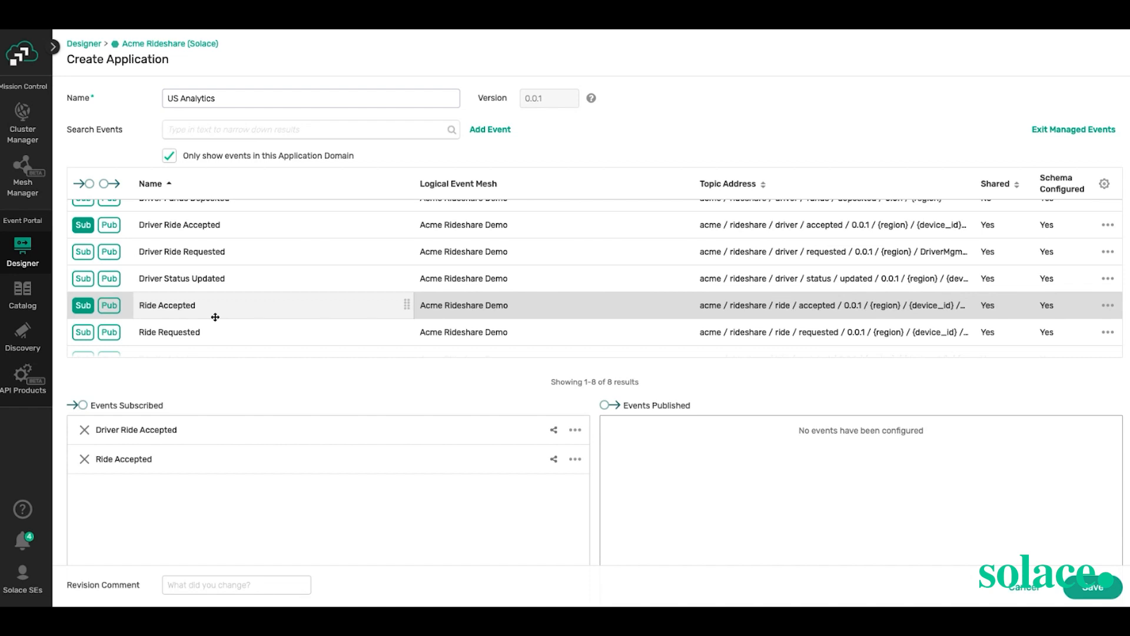
scroll(205, 294, "up", 2)
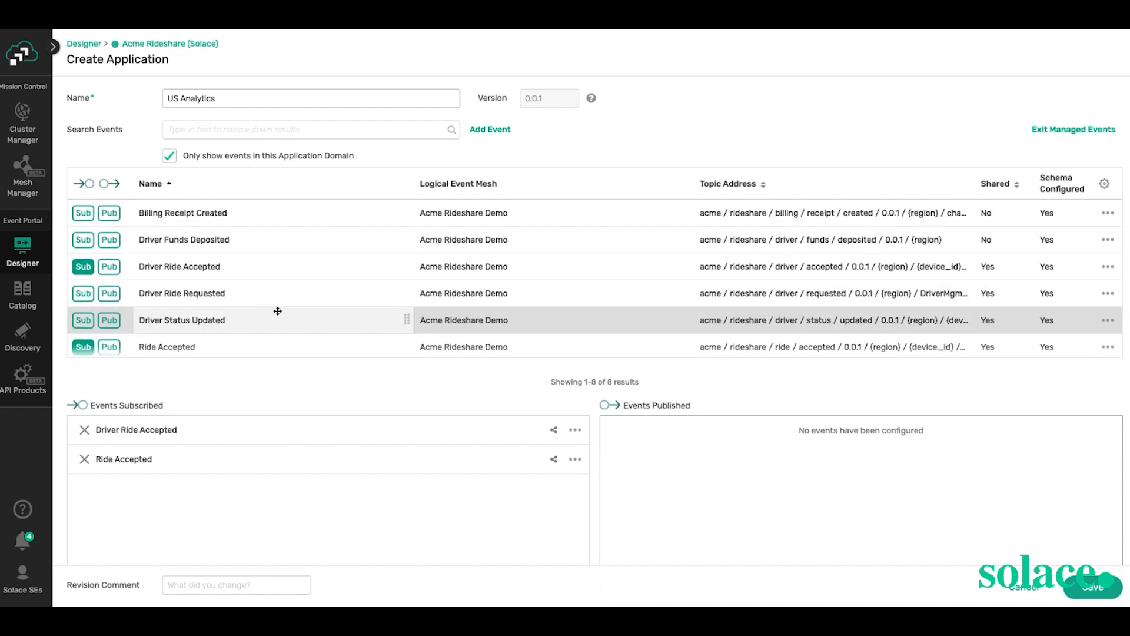
left_click(83, 293)
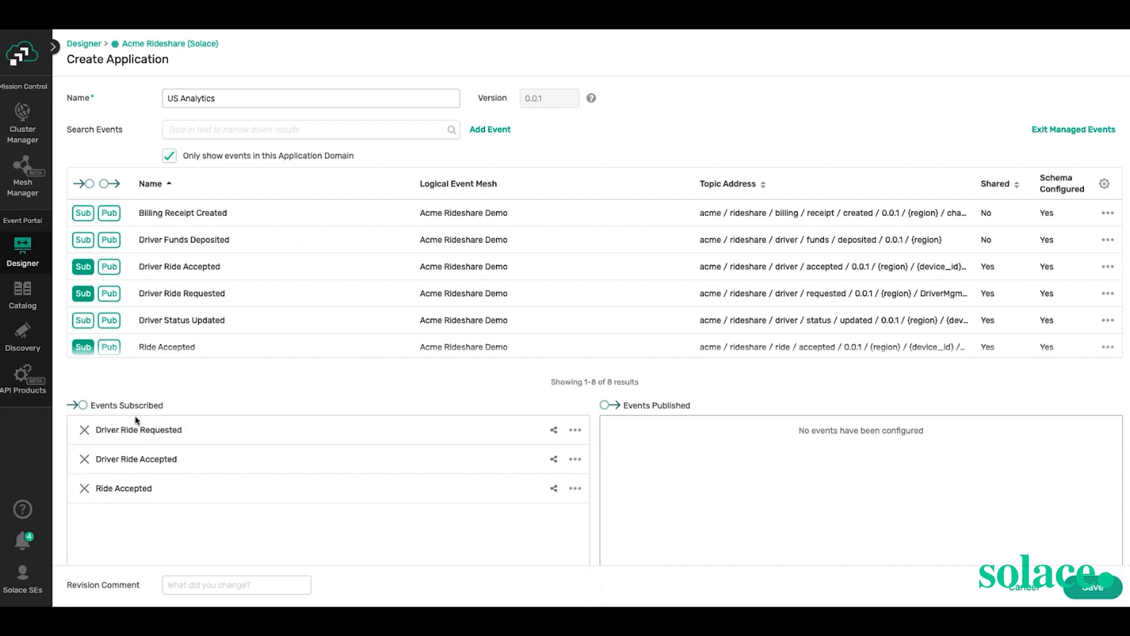
scroll(333, 305, "down", 1)
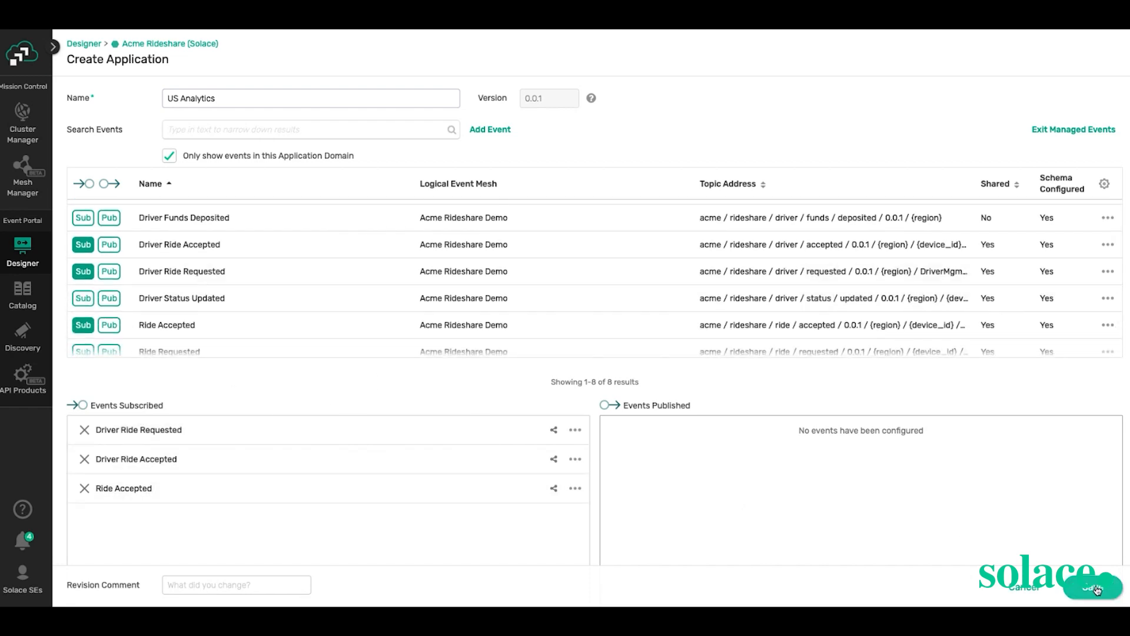
left_click(1097, 590)
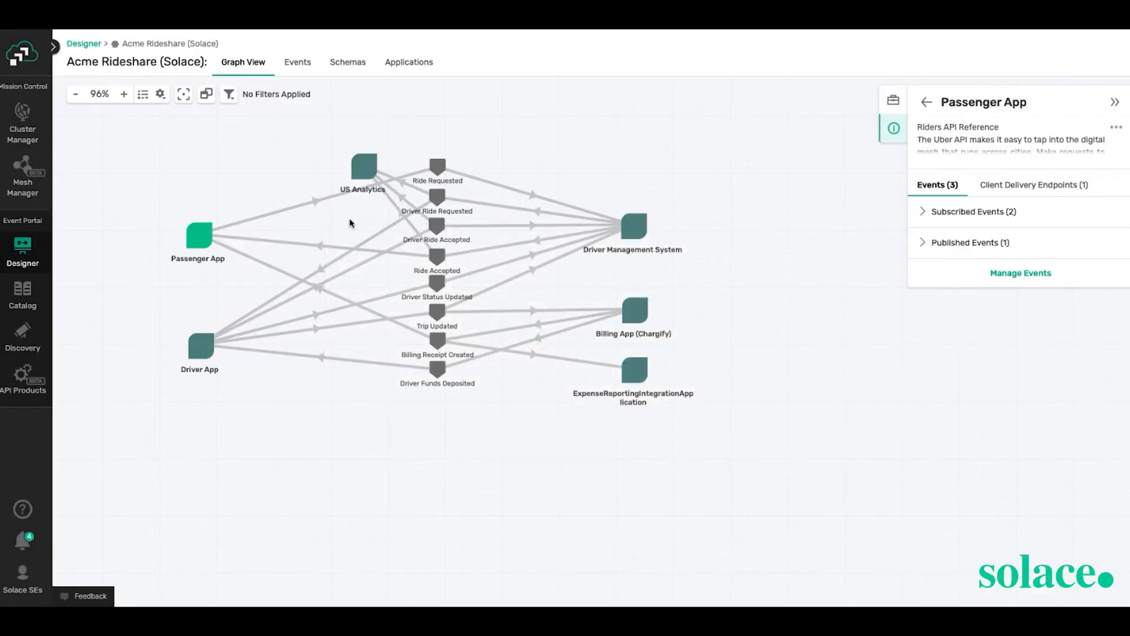
- Move the US Analytics node to the graph's upper right and open it in Edit Application
left_click(366, 170)
left_click_drag(367, 170, 646, 163)
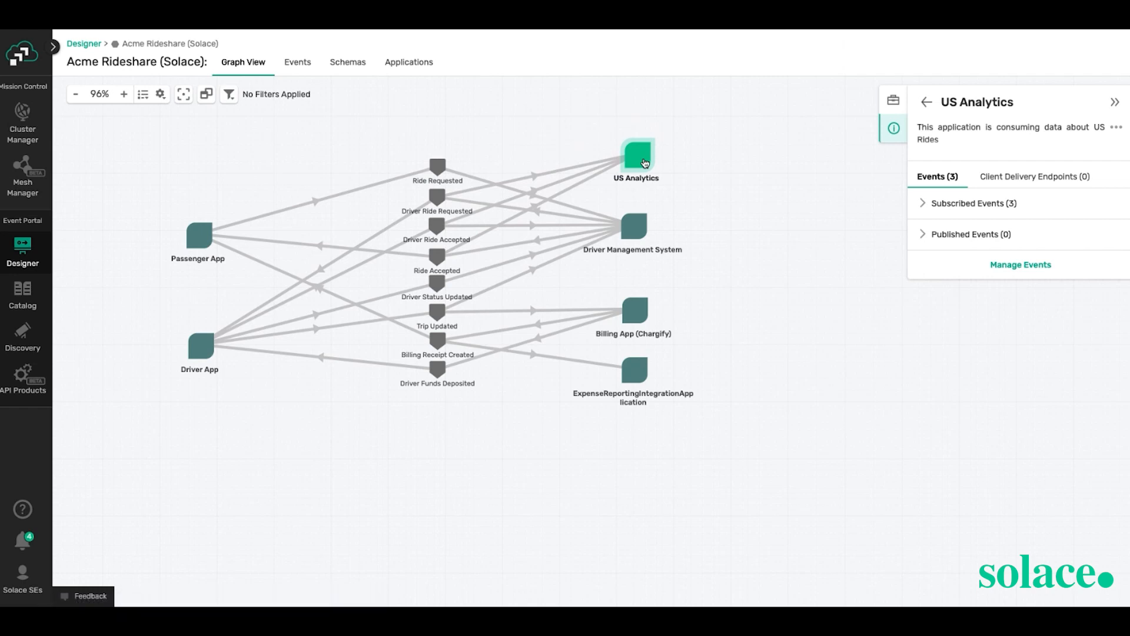
double_click(645, 160)
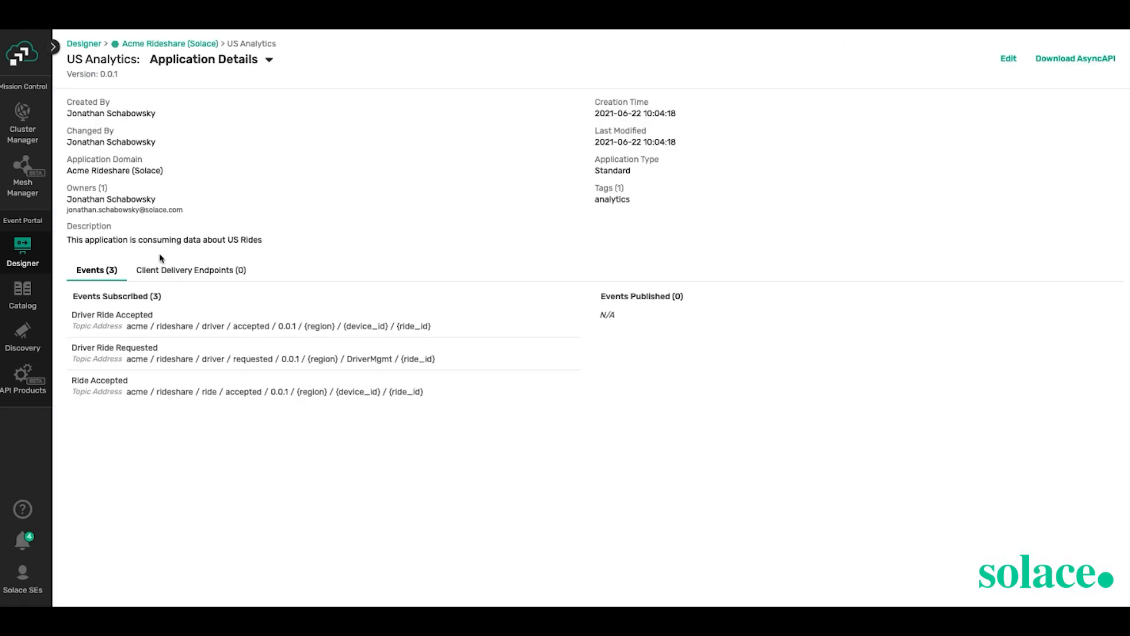
left_click(177, 270)
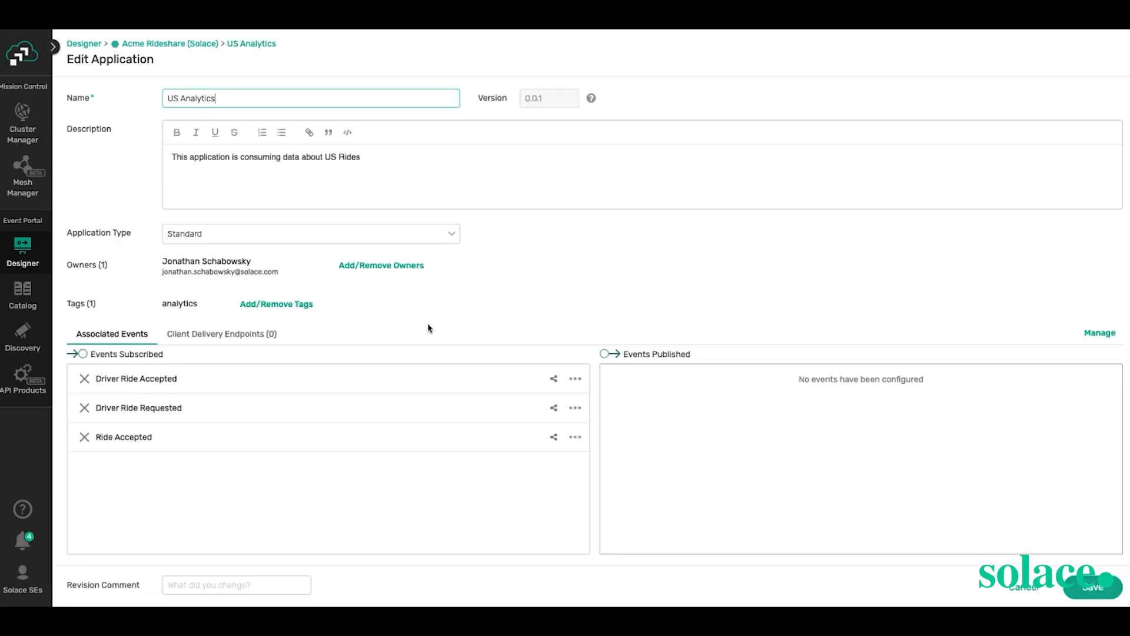
- Start a new client delivery endpoint named 'US Analytics Queue'
left_click(254, 335)
left_click(1069, 333)
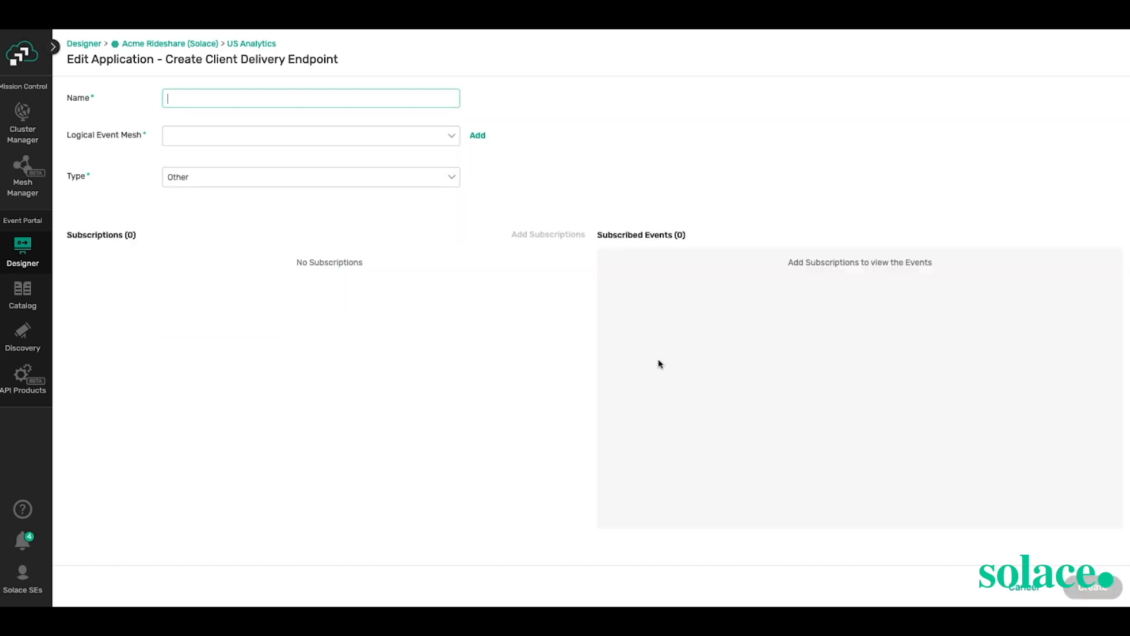
left_click(182, 97)
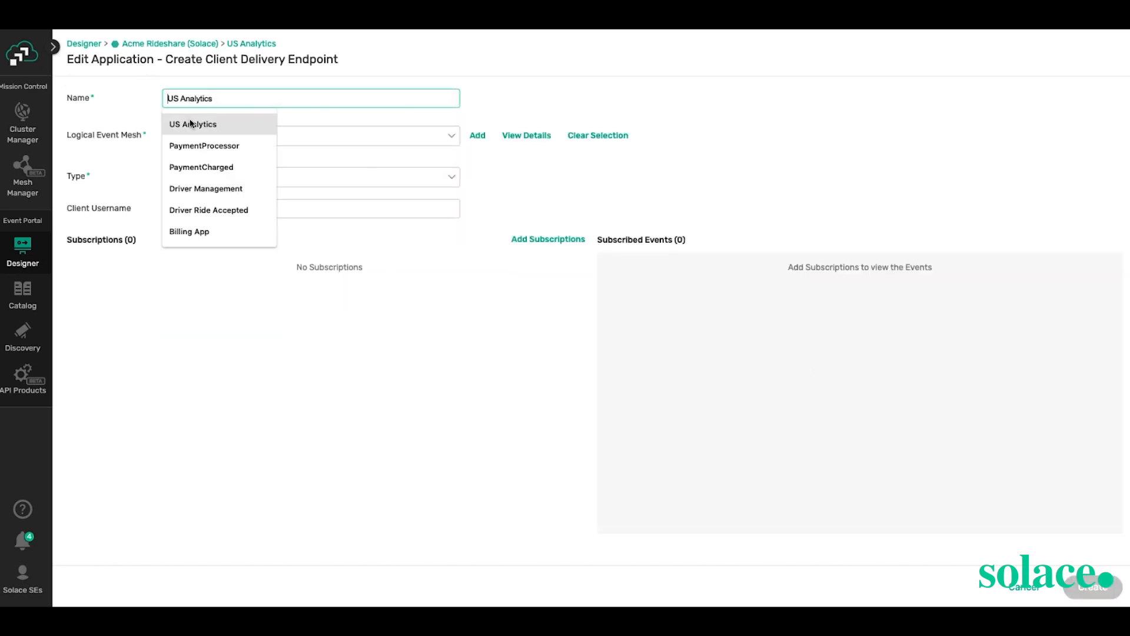
left_click(190, 123)
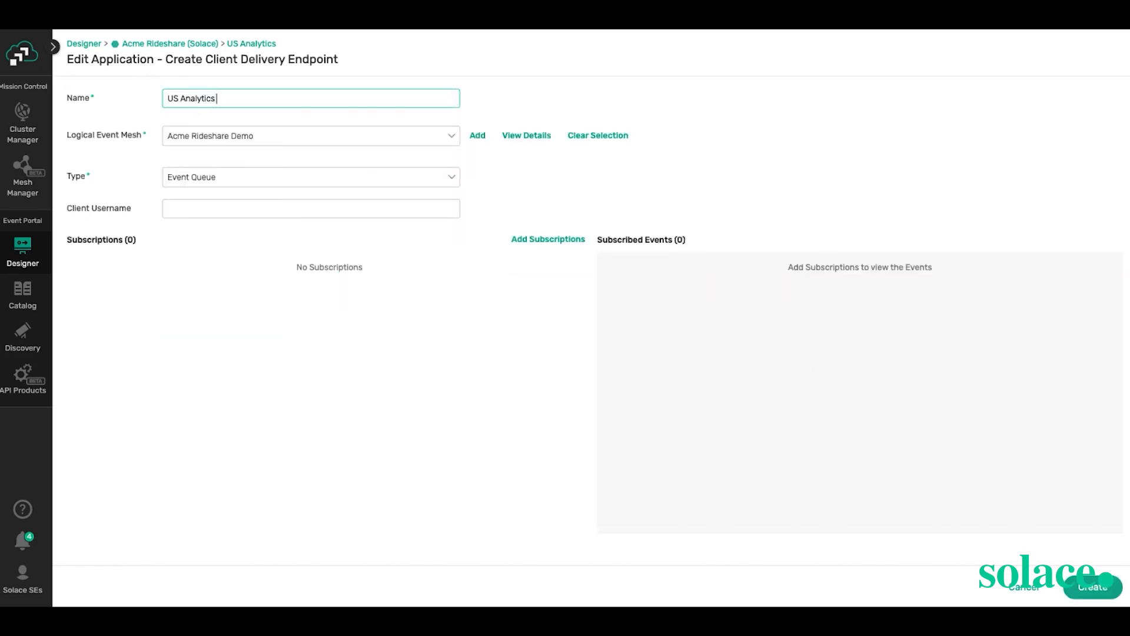
type("Queue")
- Keep the endpoint type as Event Queue and fill in the suggested client username
left_click(268, 179)
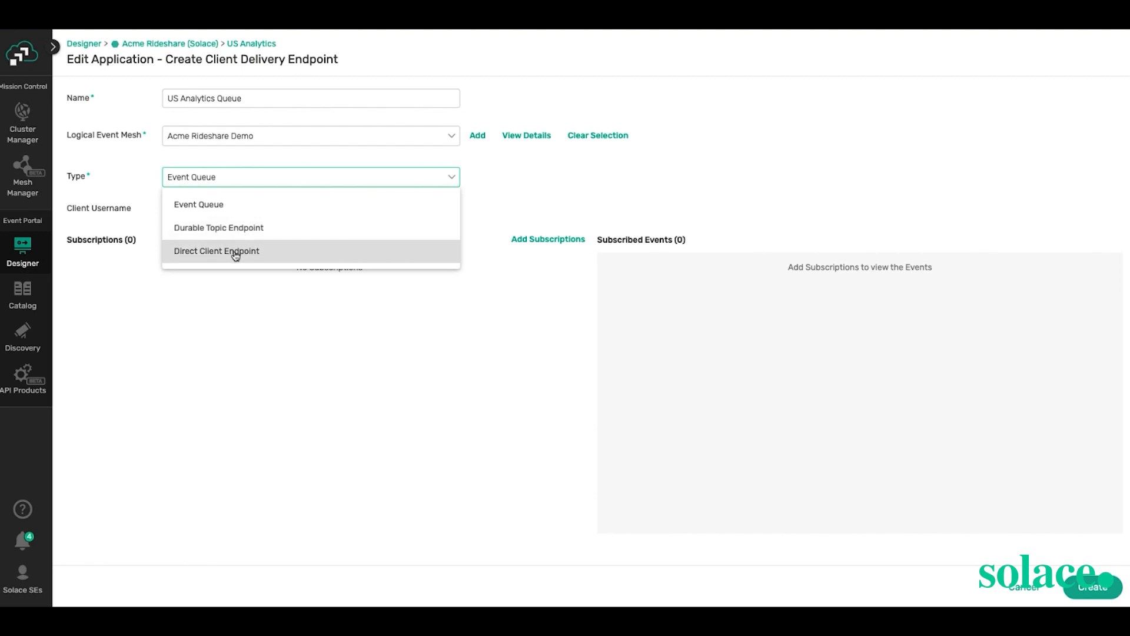
left_click(229, 203)
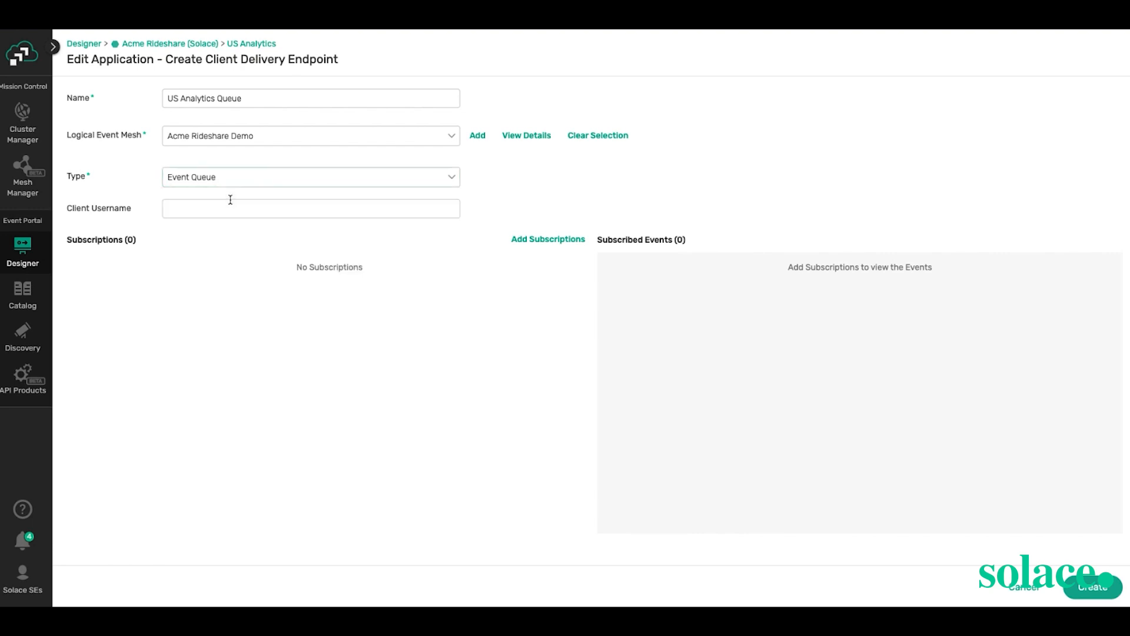
left_click(247, 205)
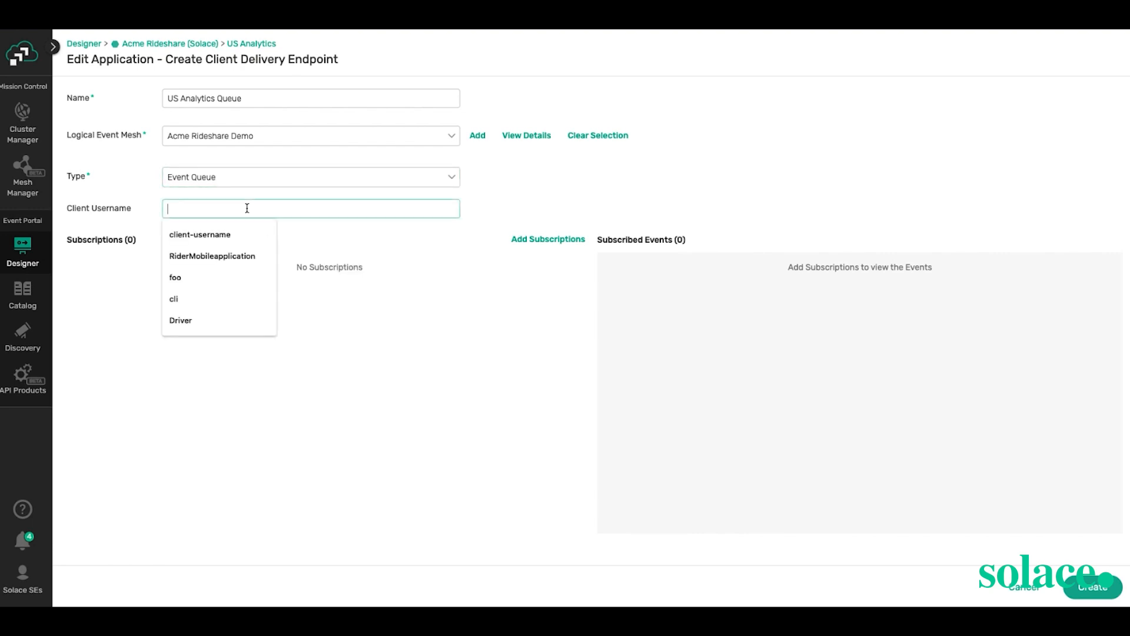
left_click(243, 239)
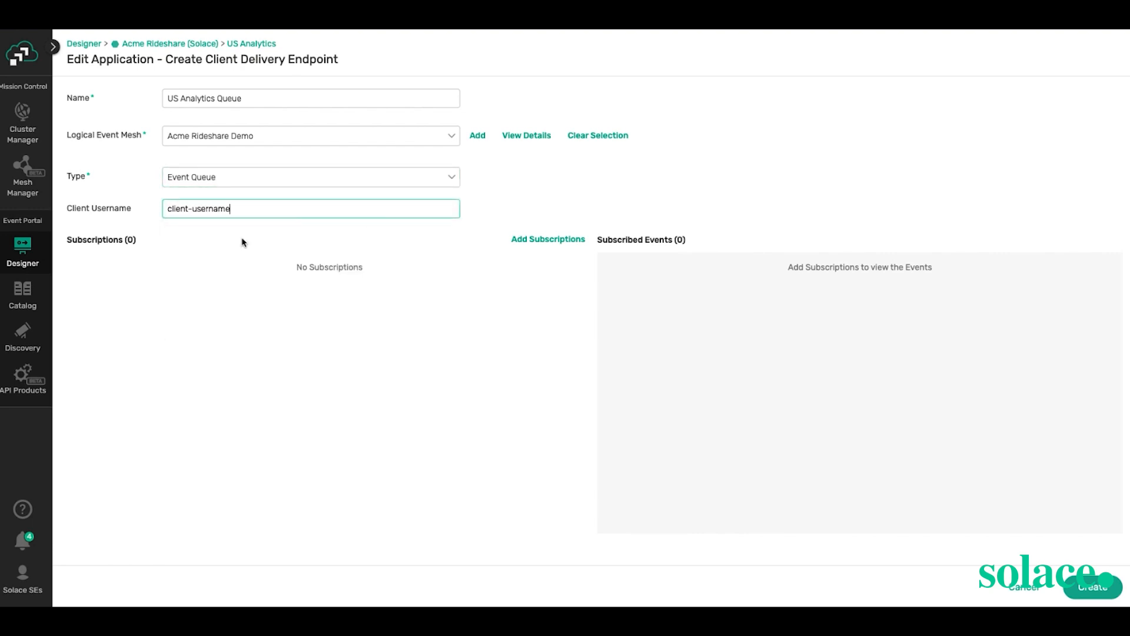
left_click(531, 242)
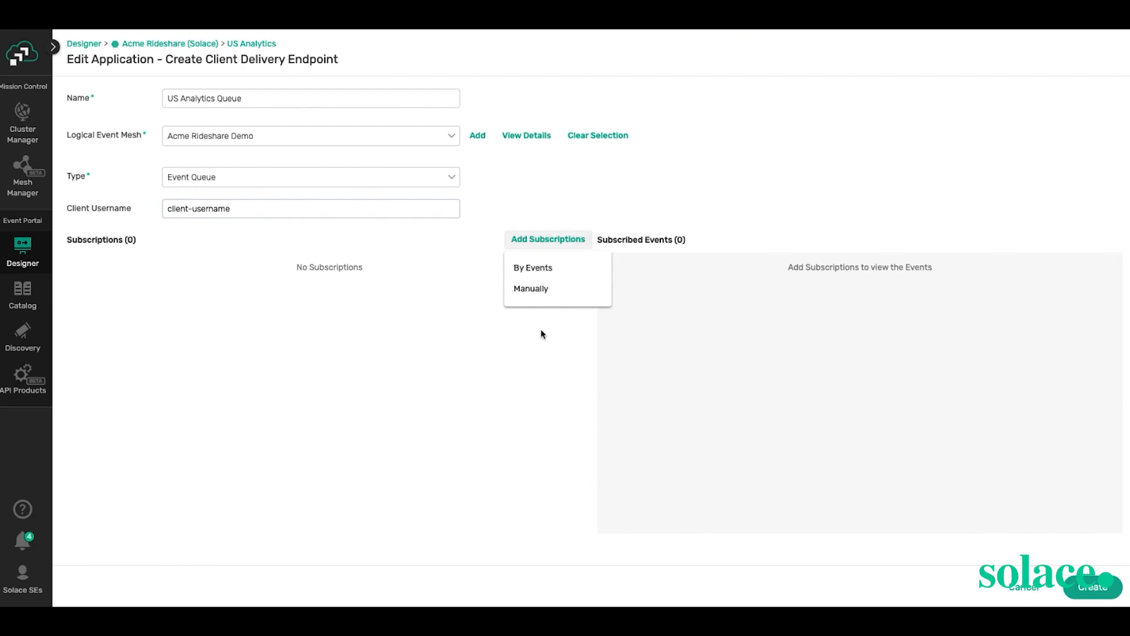
left_click(547, 295)
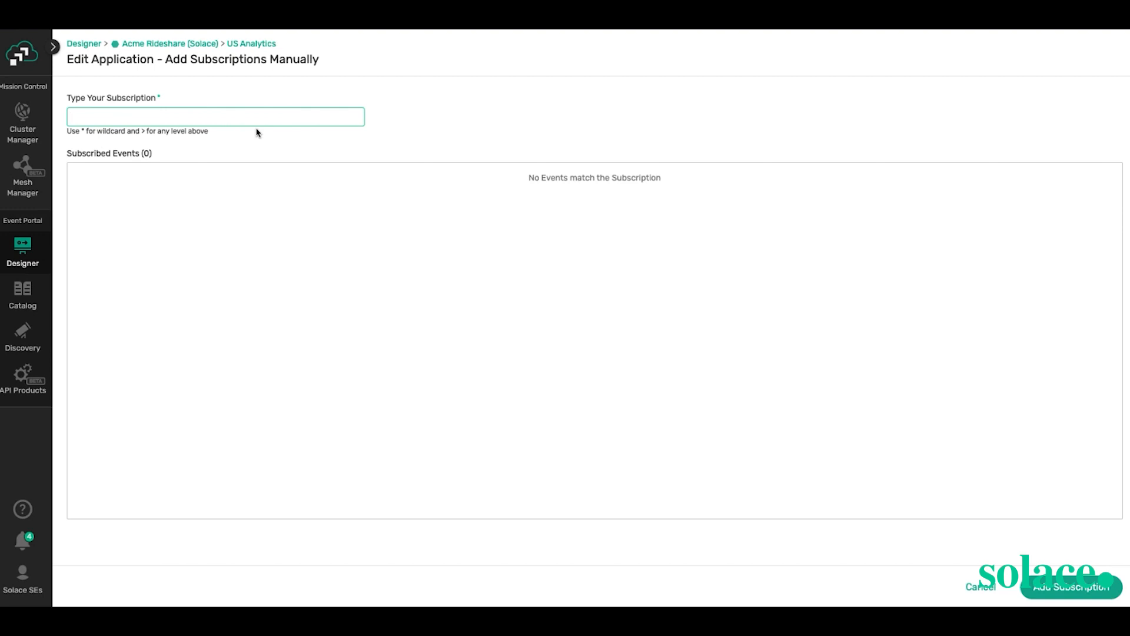
type(">")
left_click(987, 589)
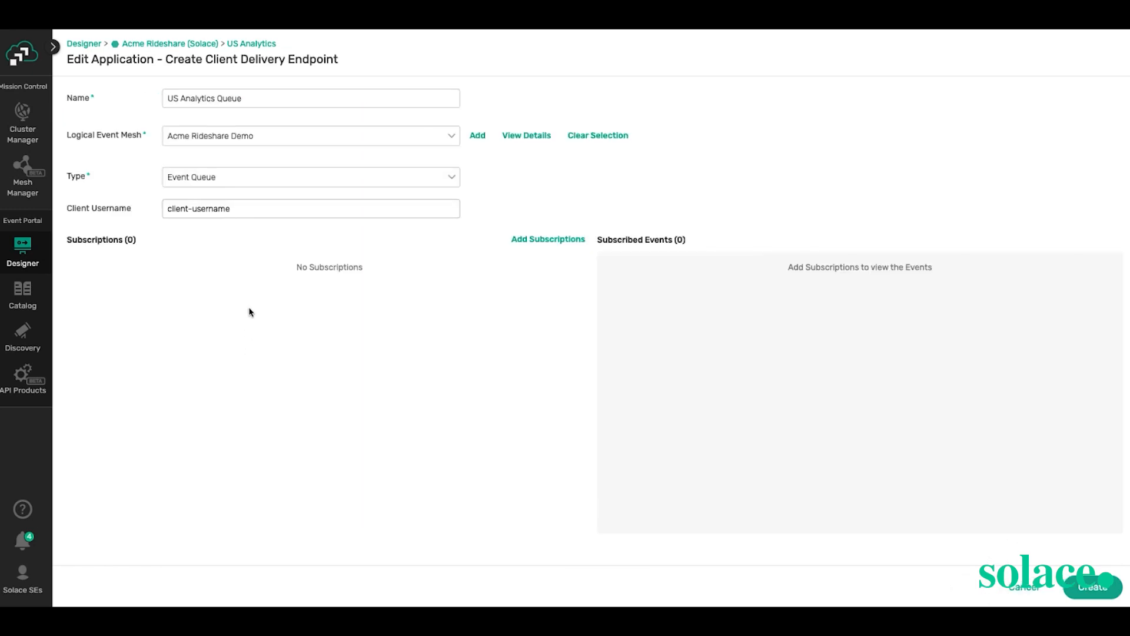
left_click(519, 237)
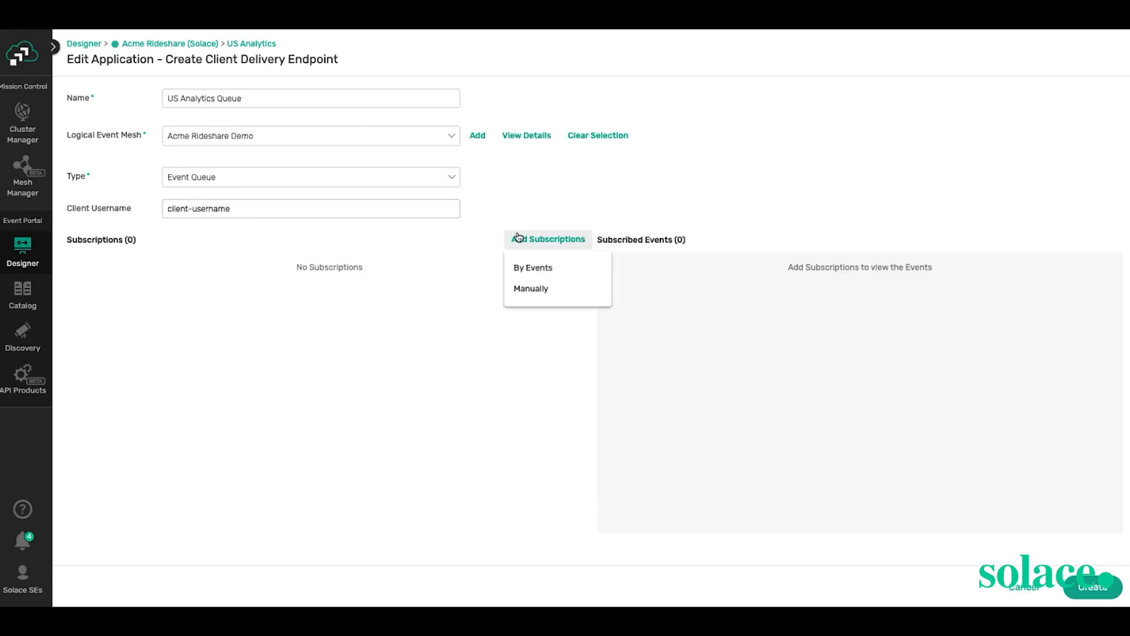
- Add a Driver Ride Accepted subscription limited to region United States of America (US)
left_click(533, 270)
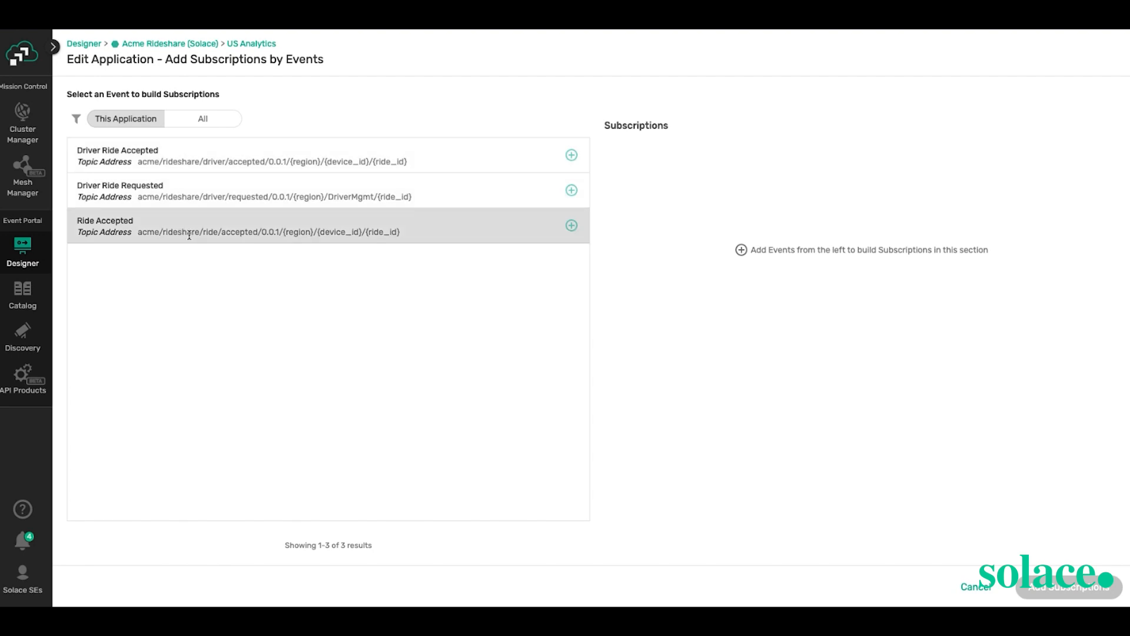
left_click(572, 156)
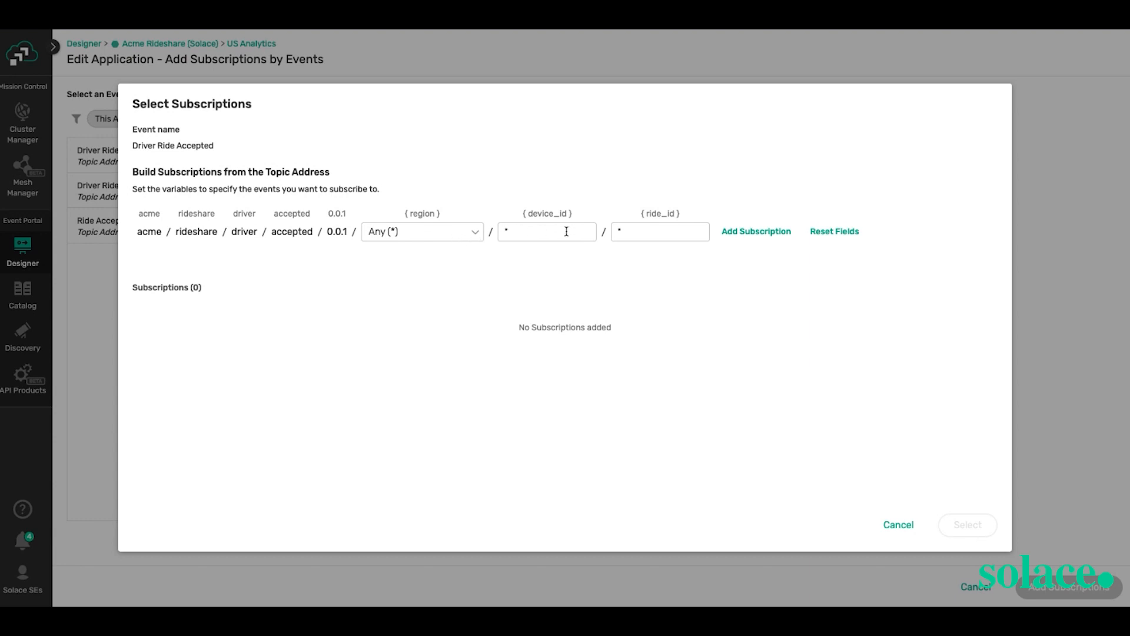
left_click(430, 235)
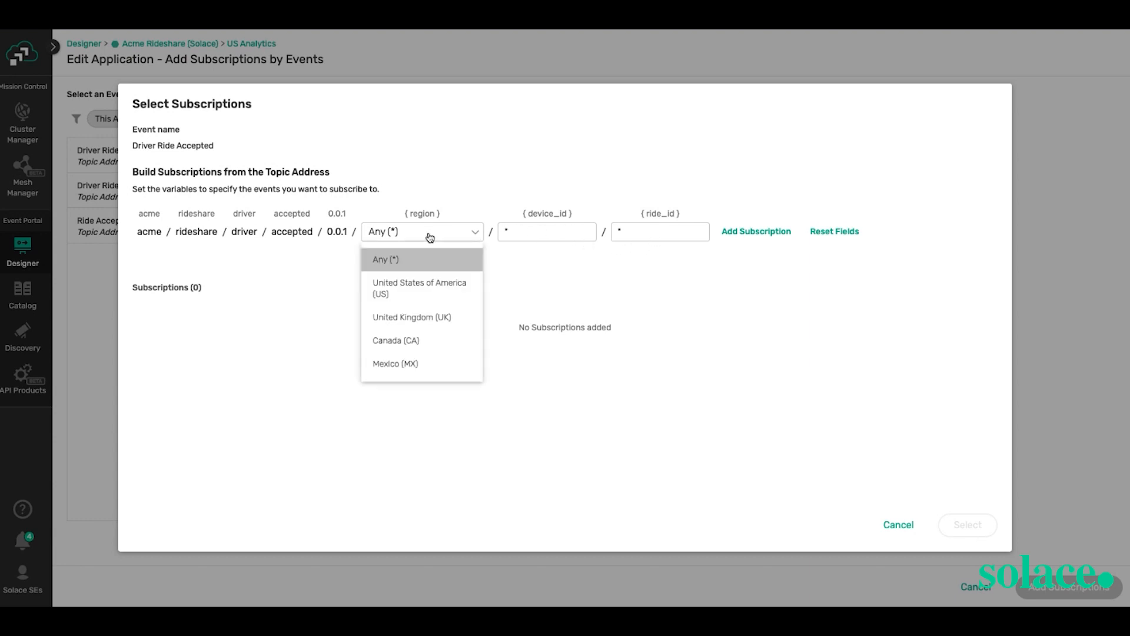
left_click(440, 295)
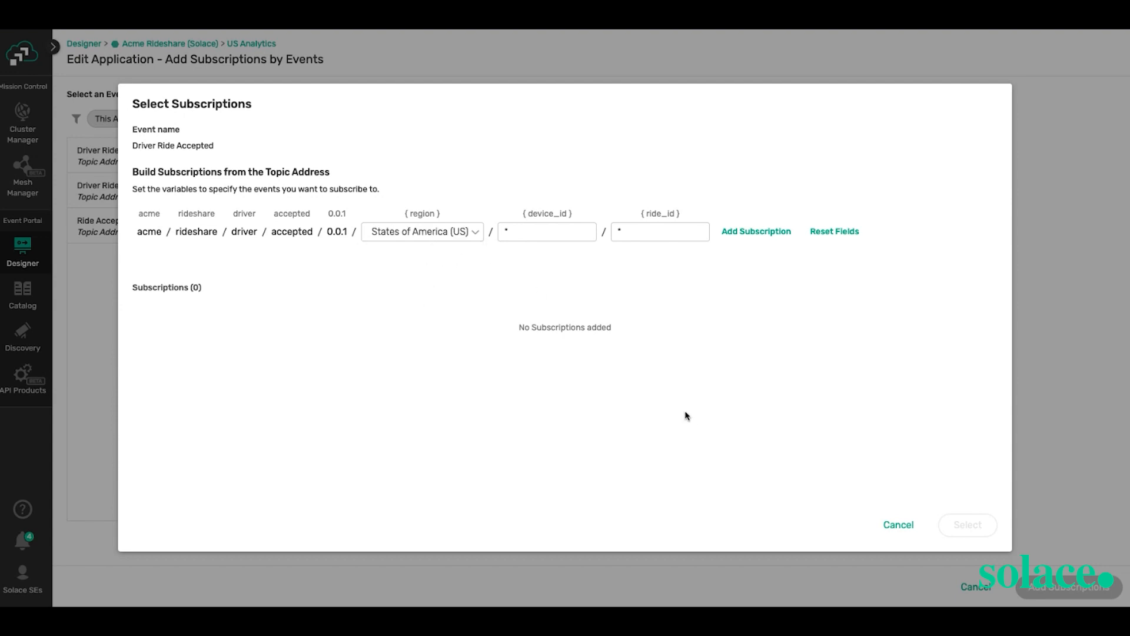
left_click(765, 231)
left_click(961, 522)
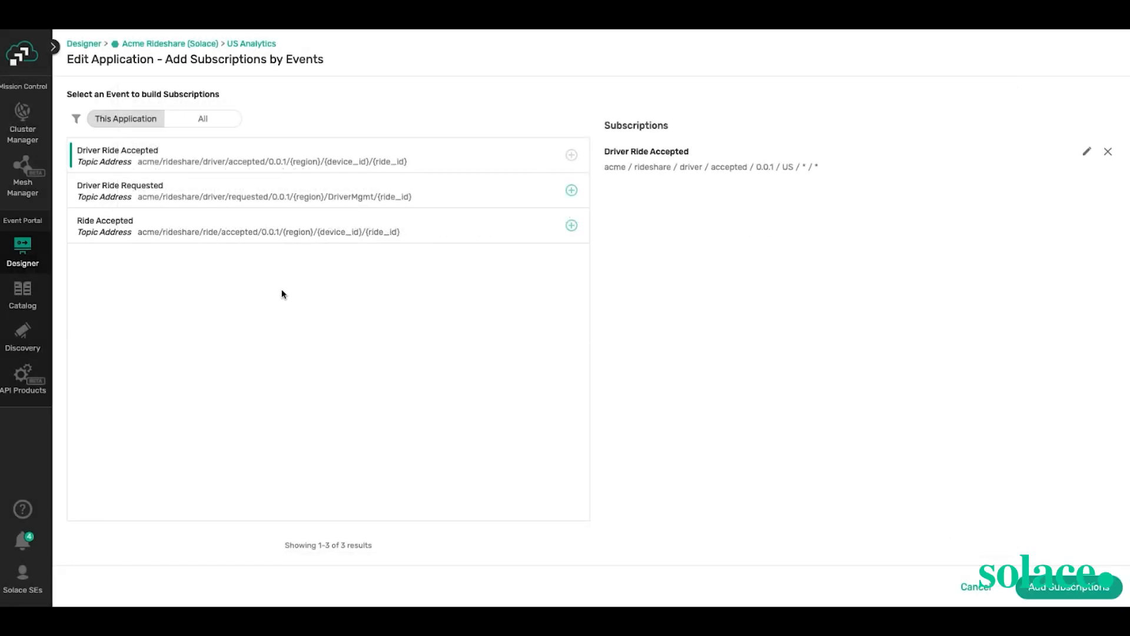
- Add US-only subscriptions for Driver Ride Requested and Ride Accepted, then apply all three
left_click(571, 192)
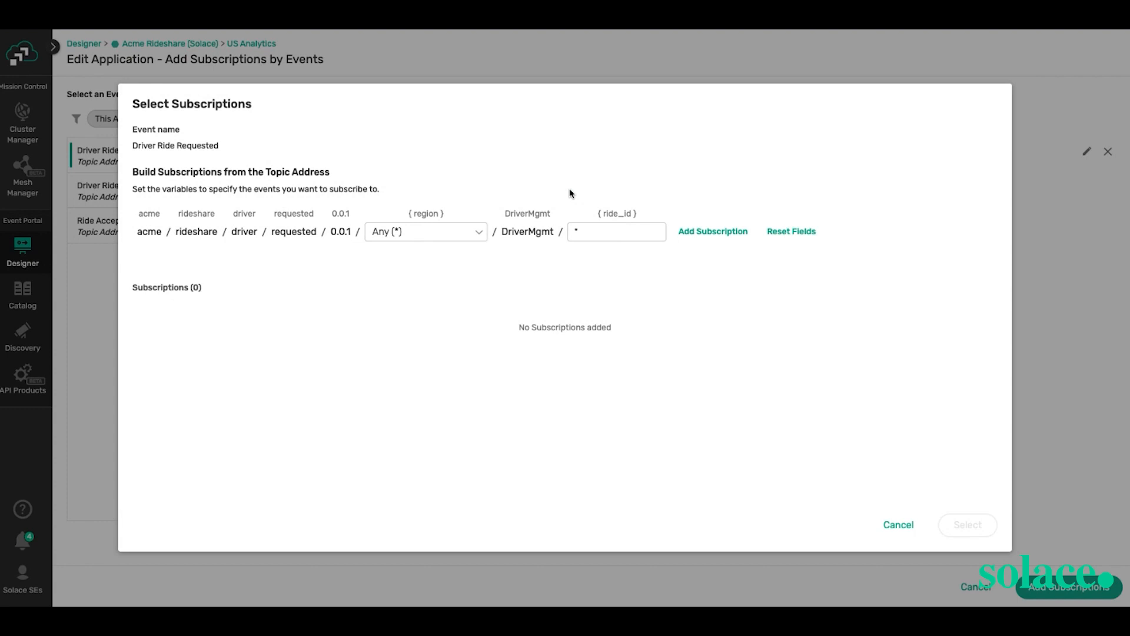
left_click(442, 239)
left_click(426, 284)
left_click(719, 230)
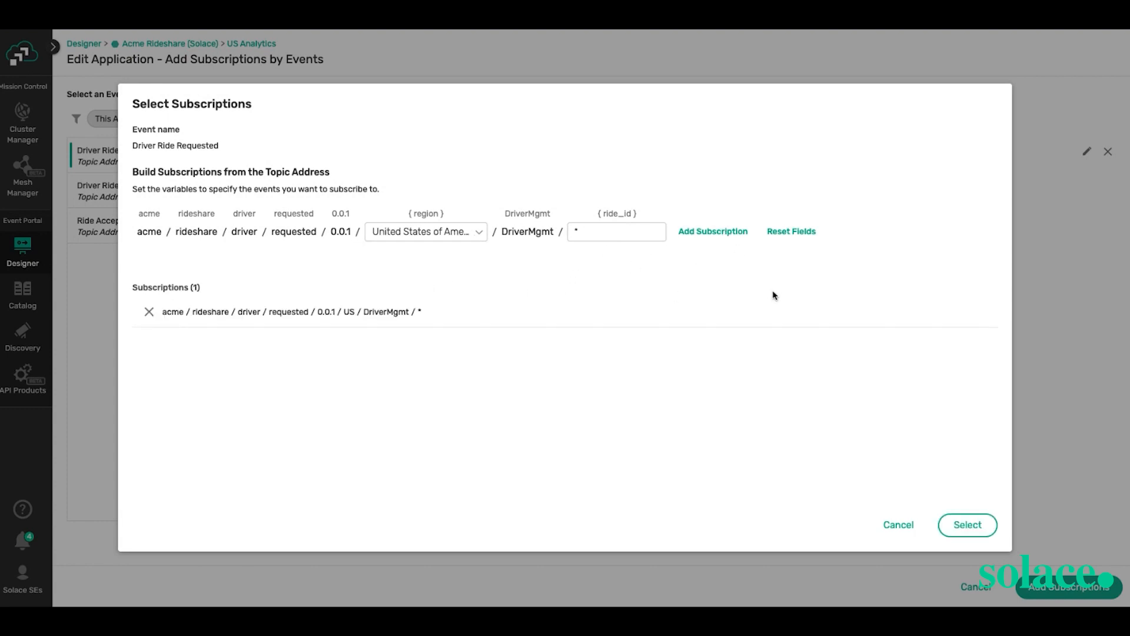
left_click(968, 526)
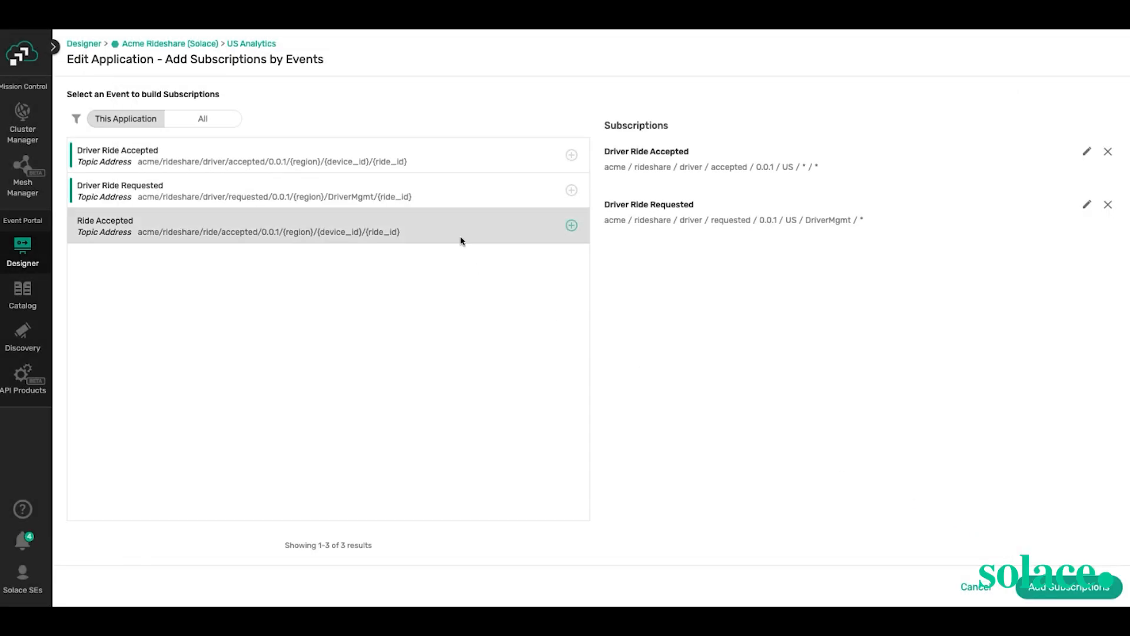
left_click(572, 227)
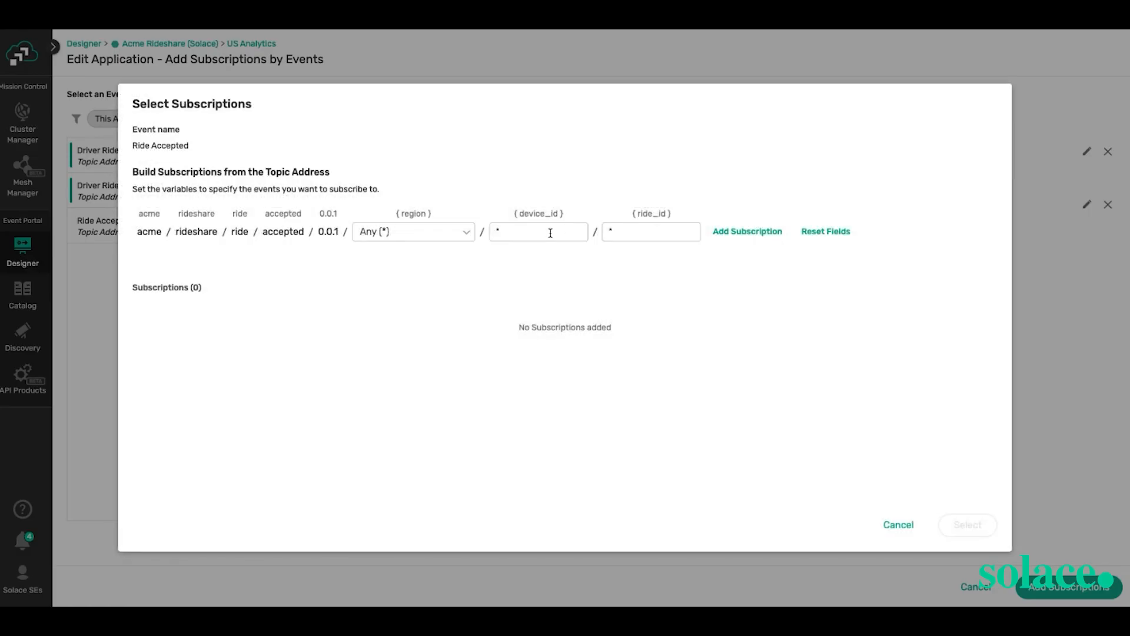
left_click(435, 232)
left_click(427, 284)
left_click(739, 238)
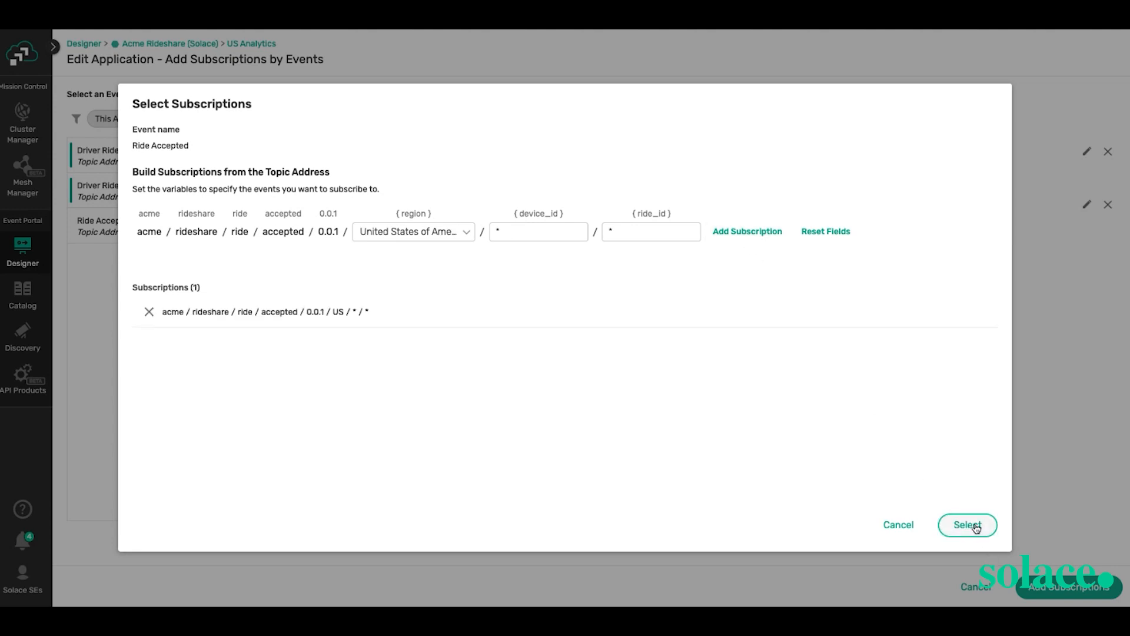
left_click(947, 524)
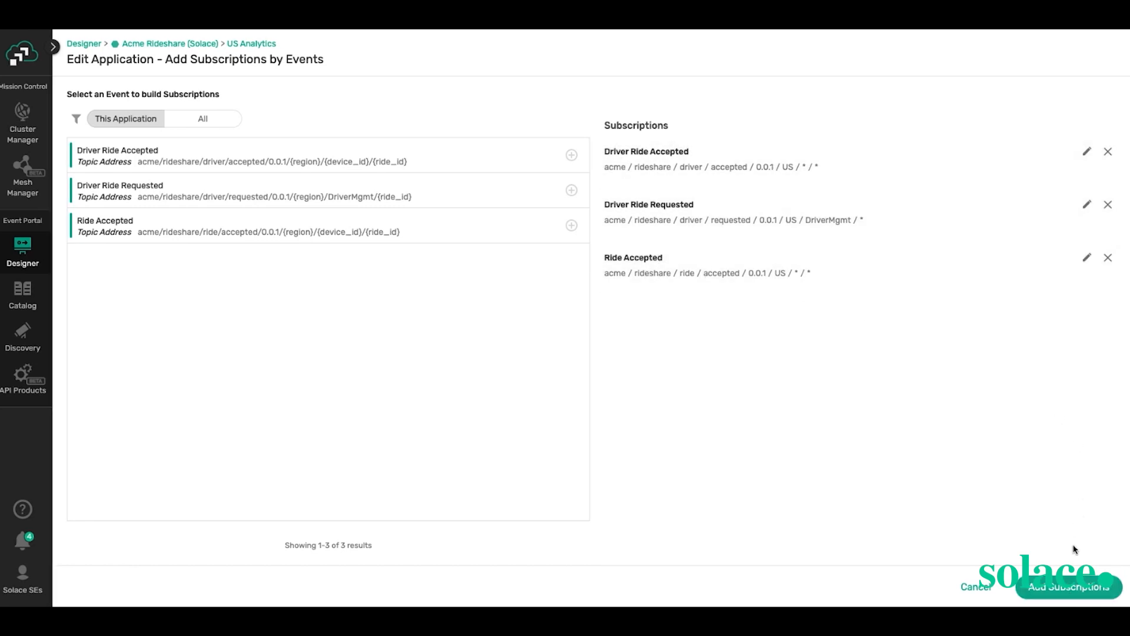
left_click(1060, 590)
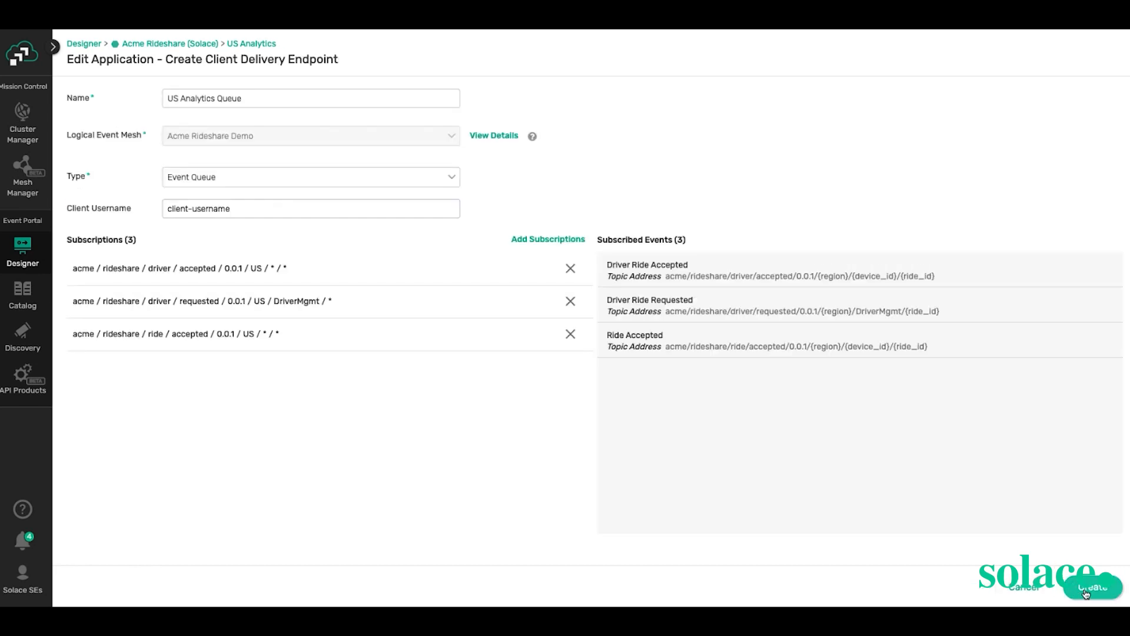
- Create the US Analytics Queue endpoint, check its three subscriptions, and save US Analytics
left_click(1086, 592)
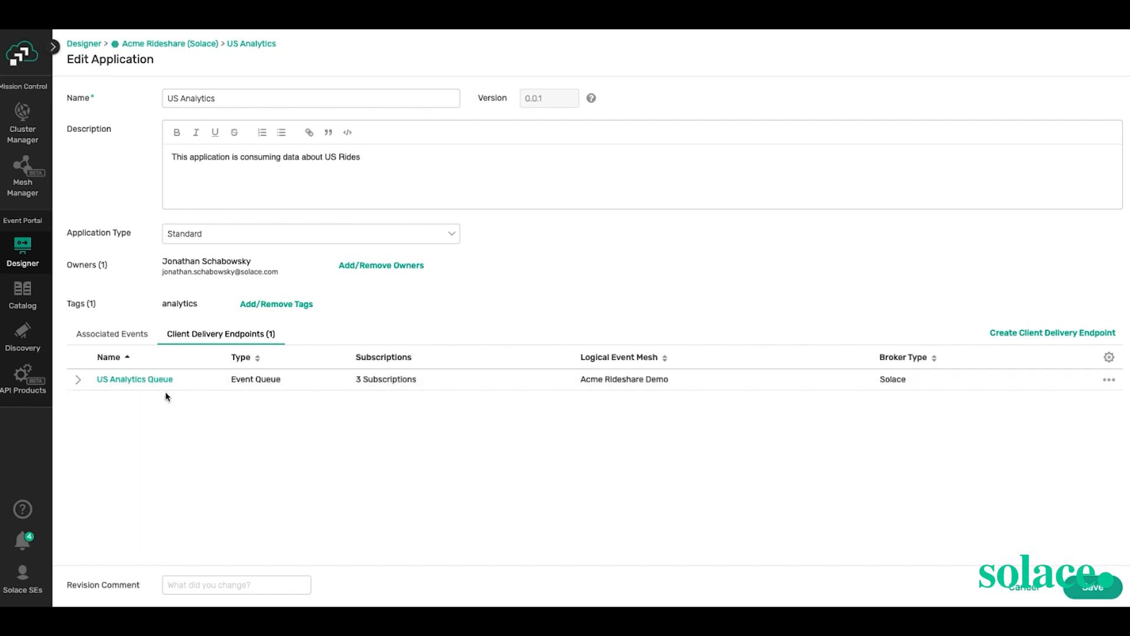
left_click(79, 381)
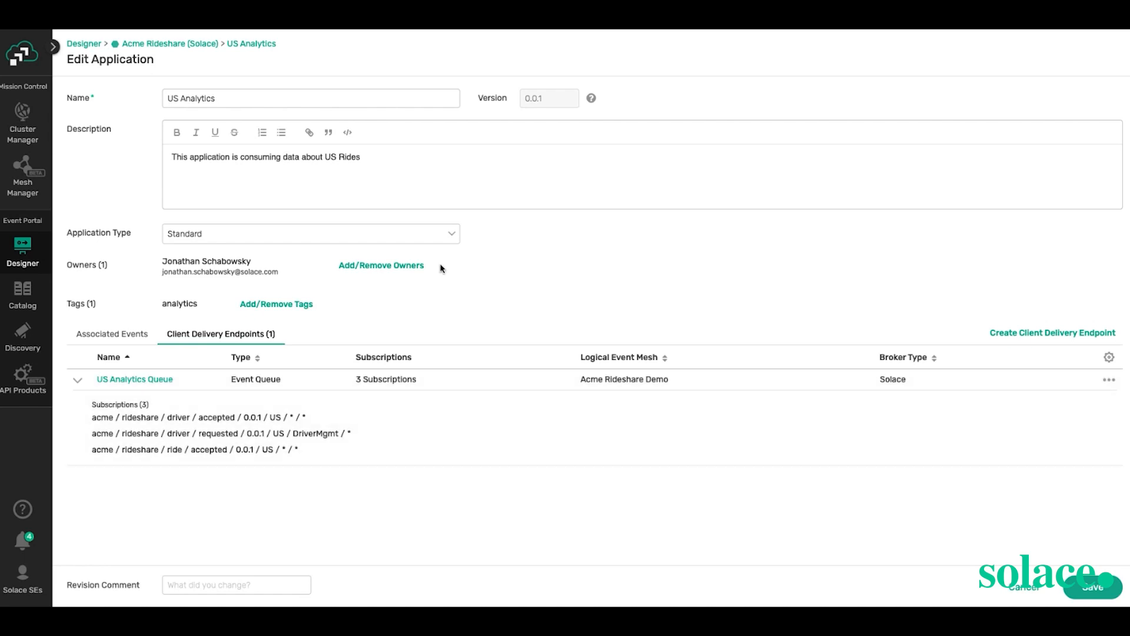
left_click(1099, 588)
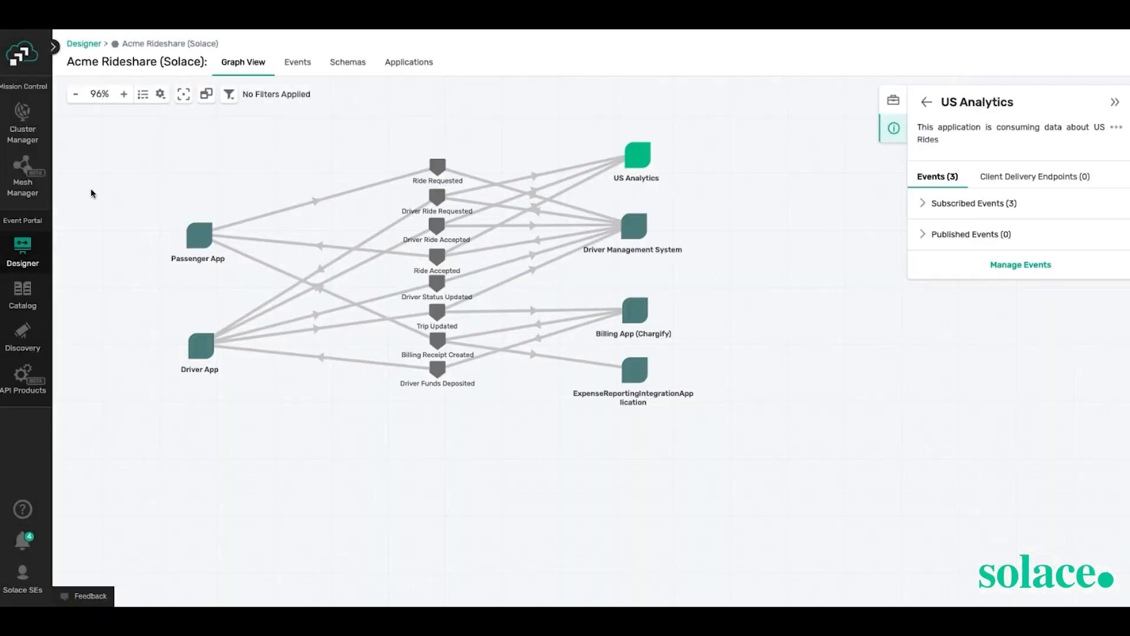
- Nudge the US Analytics node, then open Driver Management System's revision history
mouse_move(642, 161)
left_mouse_down()
mouse_move(640, 143)
mouse_move(638, 159)
left_mouse_up()
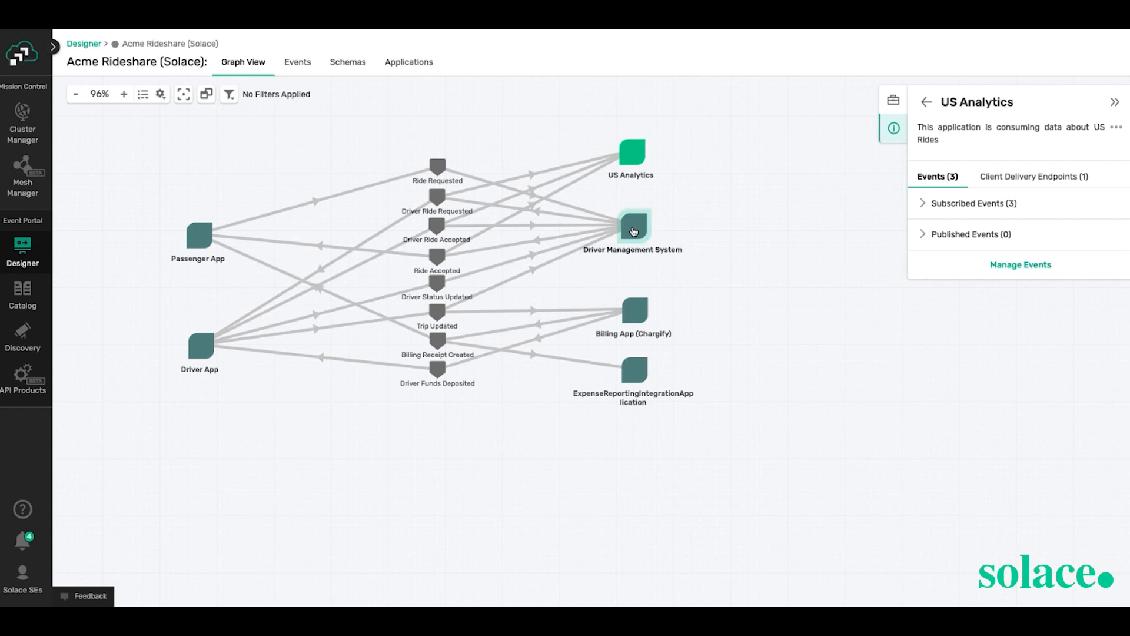
left_click(634, 232)
double_click(634, 231)
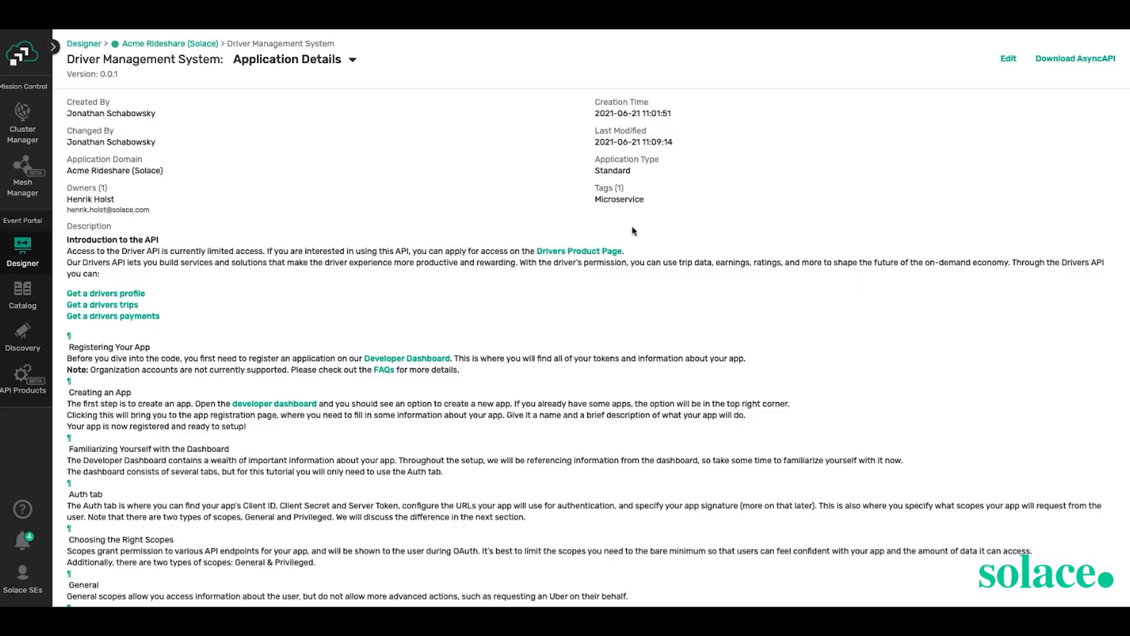
left_click(281, 68)
left_click(279, 116)
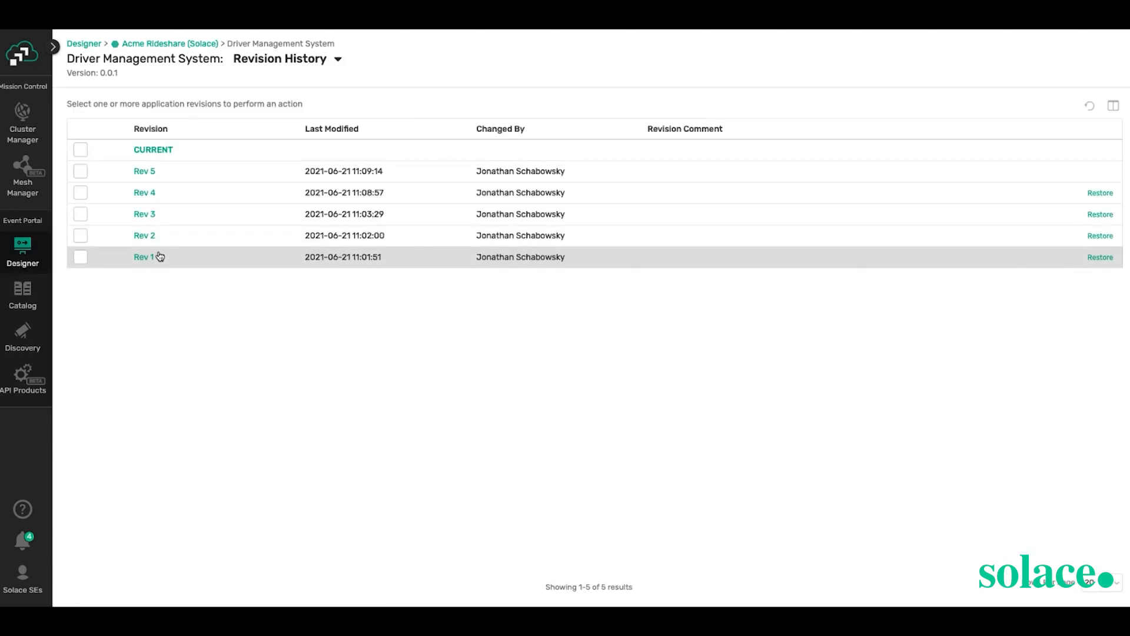
- View revisions Rev 5 and Rev 4, then return to the Acme Rideshare (Solace) applications
left_click(145, 171)
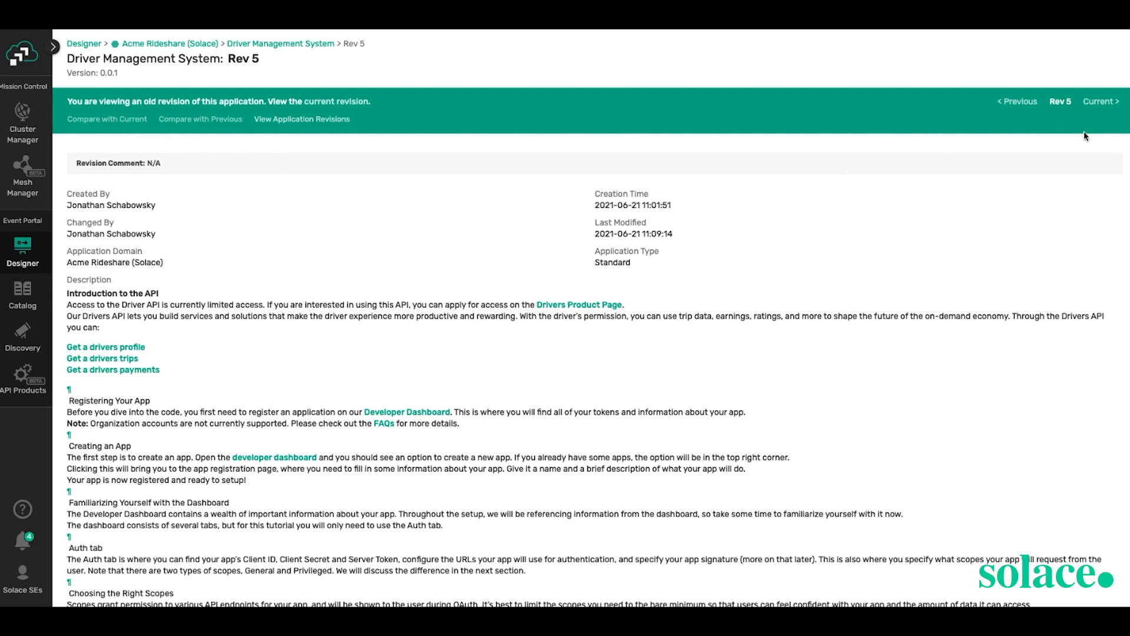
left_click(1025, 107)
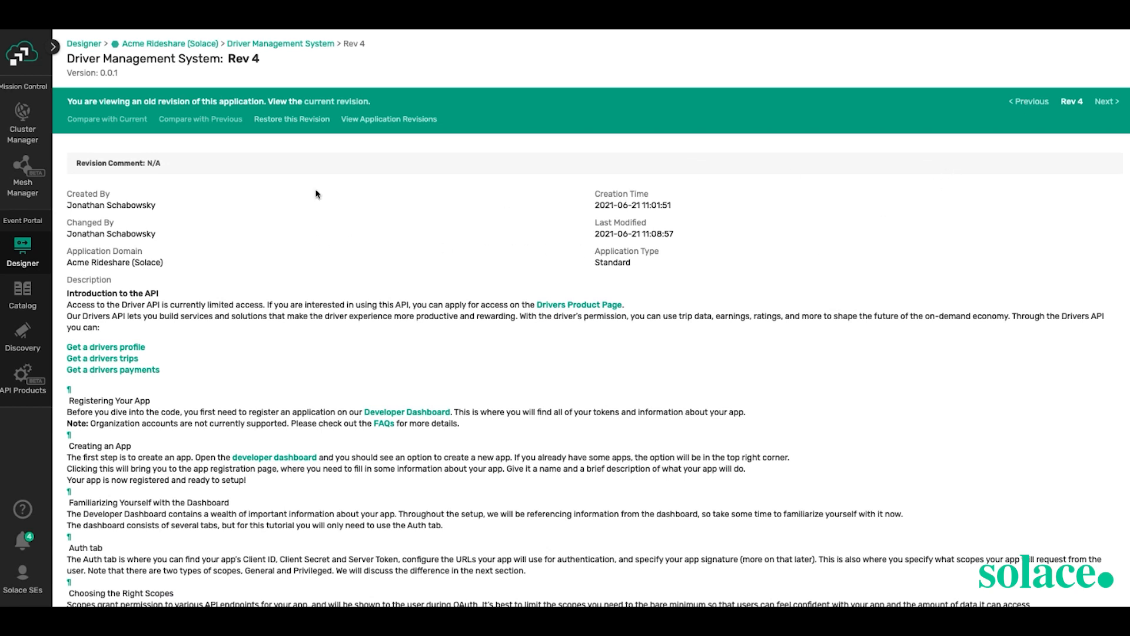
left_click(173, 45)
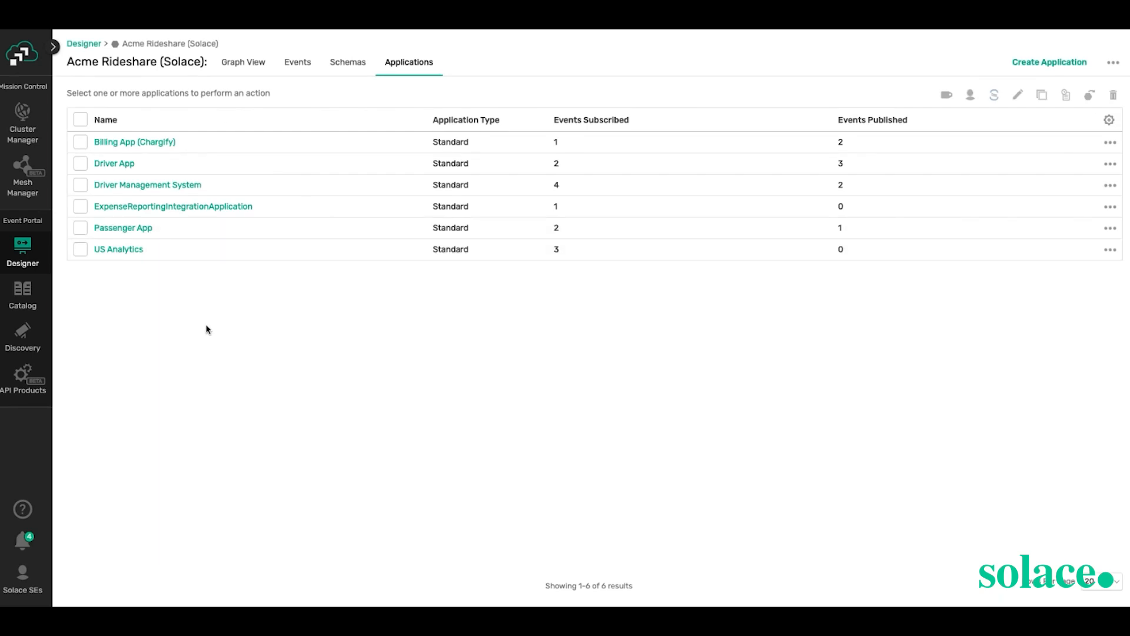
- Open the Event API Products catalogue with its four product cards
left_click(21, 389)
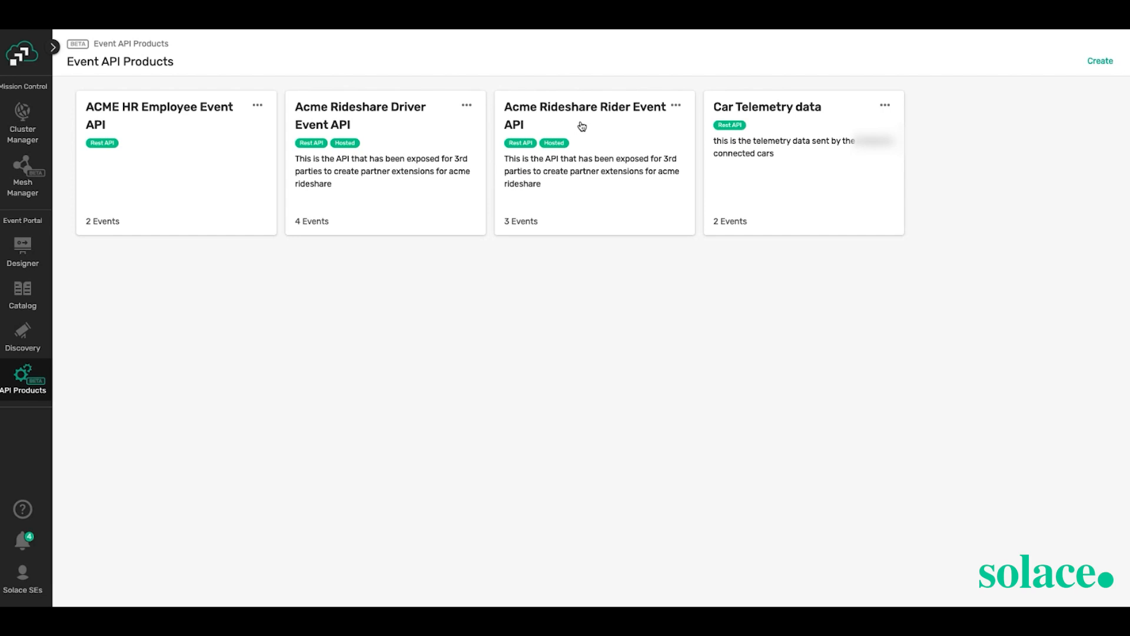
- Open the Acme Rideshare Rider Event API product and start editing it
left_click(521, 120)
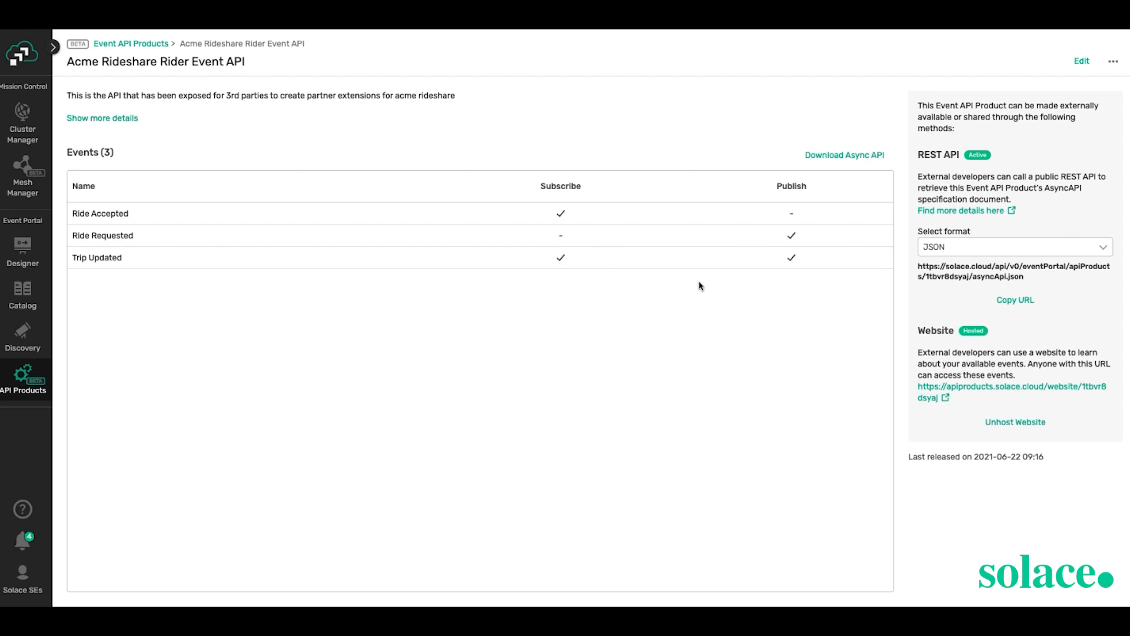
left_click(1081, 61)
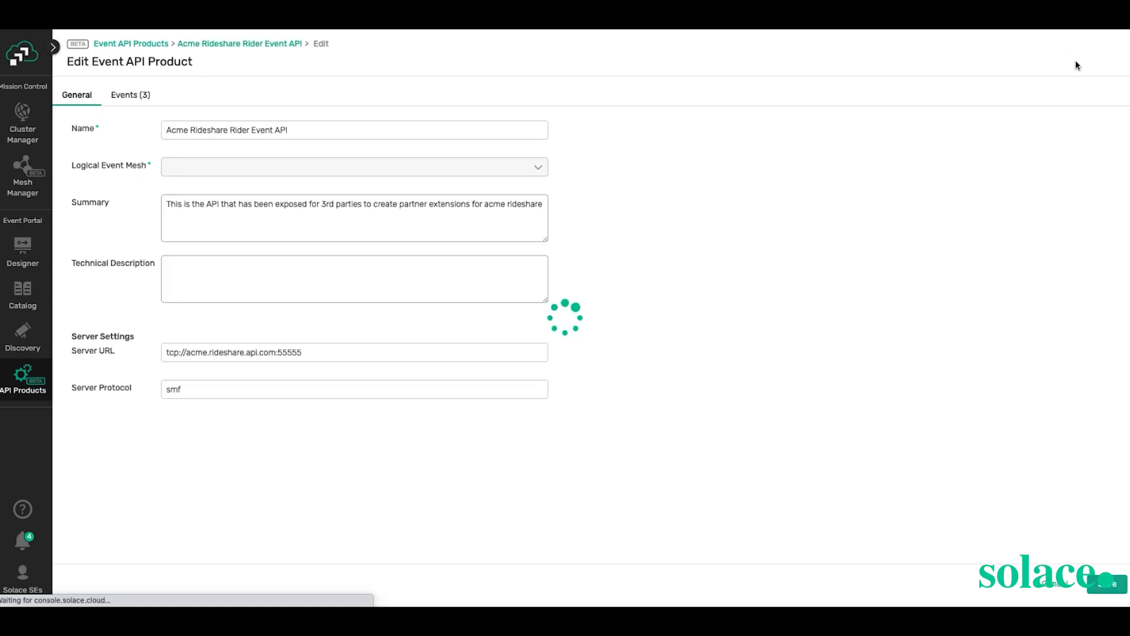
- Add Driver Ride Accepted to the Rider Event API's events, then cancel the edit
left_click(131, 98)
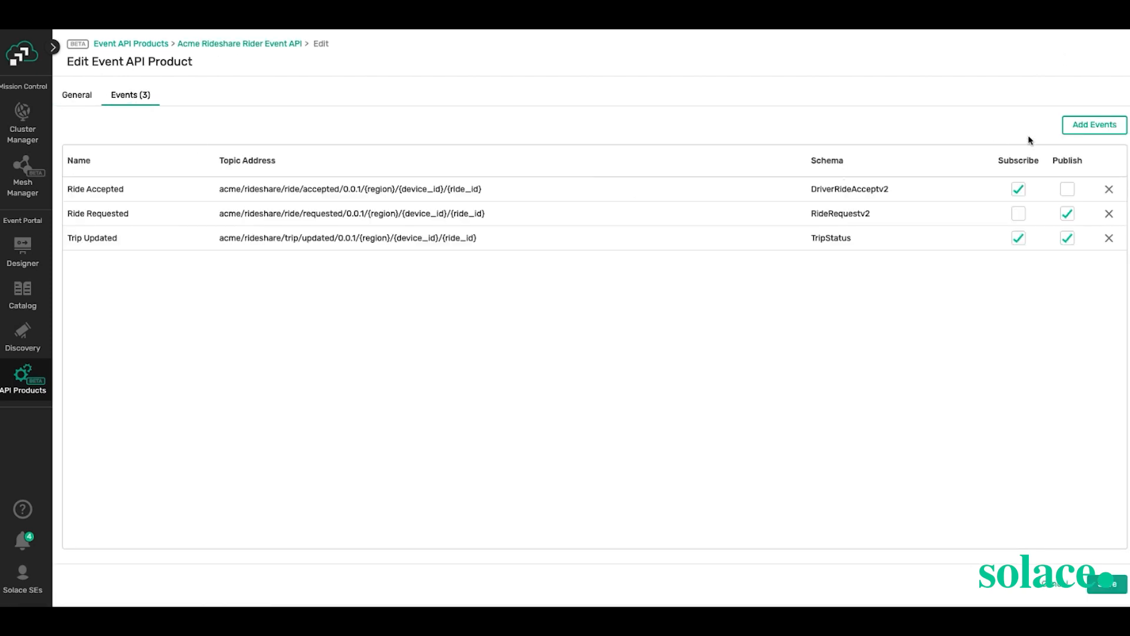
left_click(1088, 127)
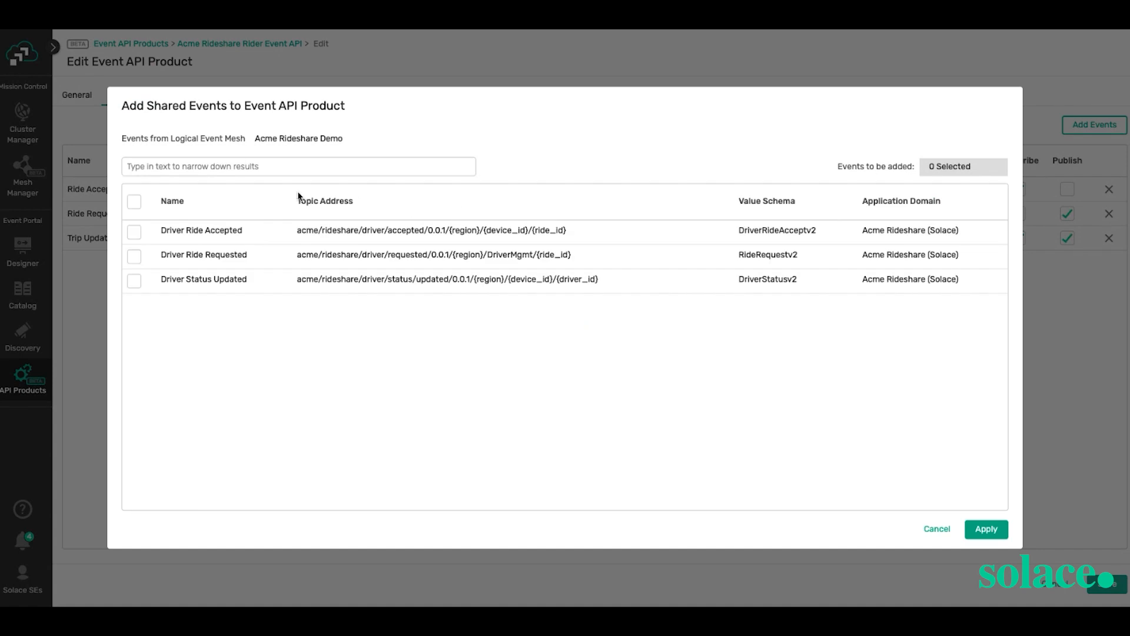
left_click(134, 232)
left_click(986, 530)
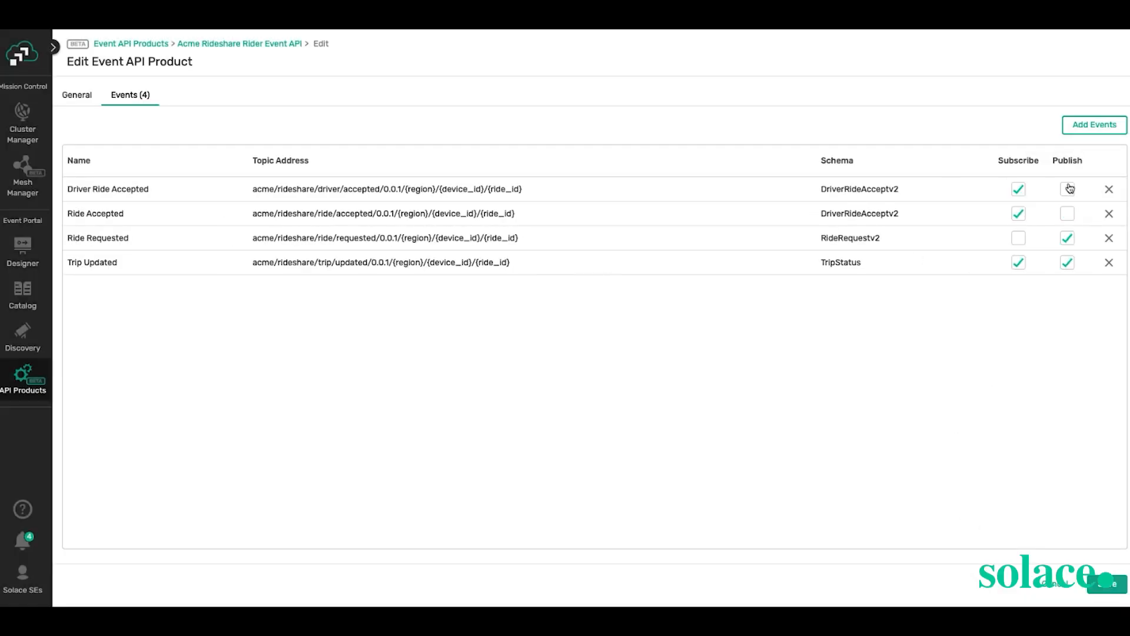
left_click(1052, 586)
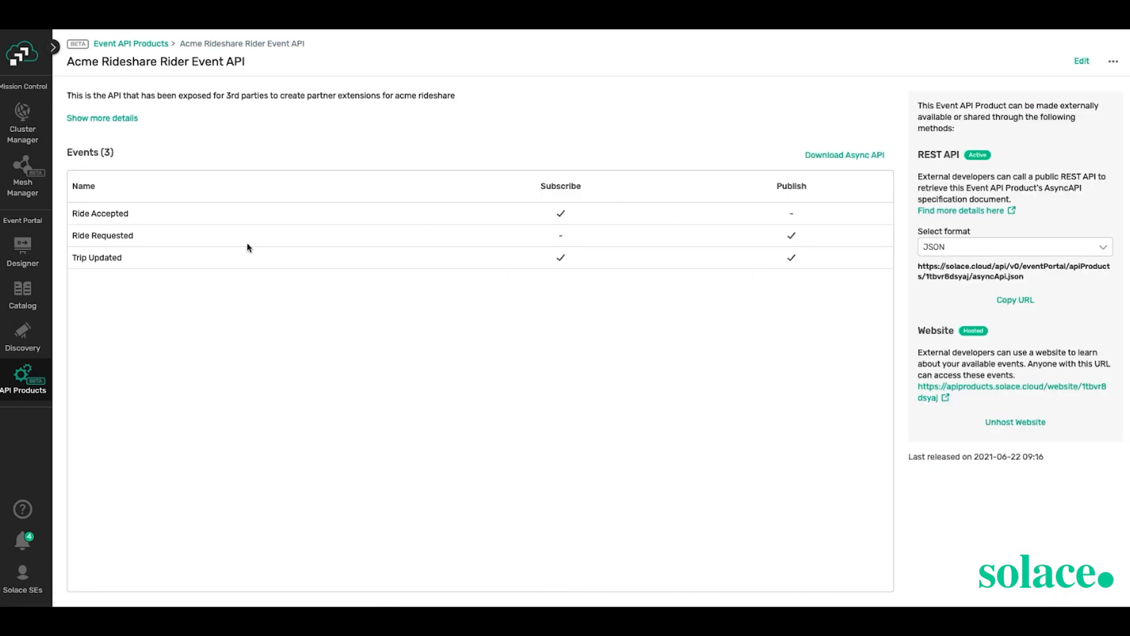
- Open the Rider Event API's hosted AsyncAPI documentation website
left_click(1113, 63)
left_click(709, 132)
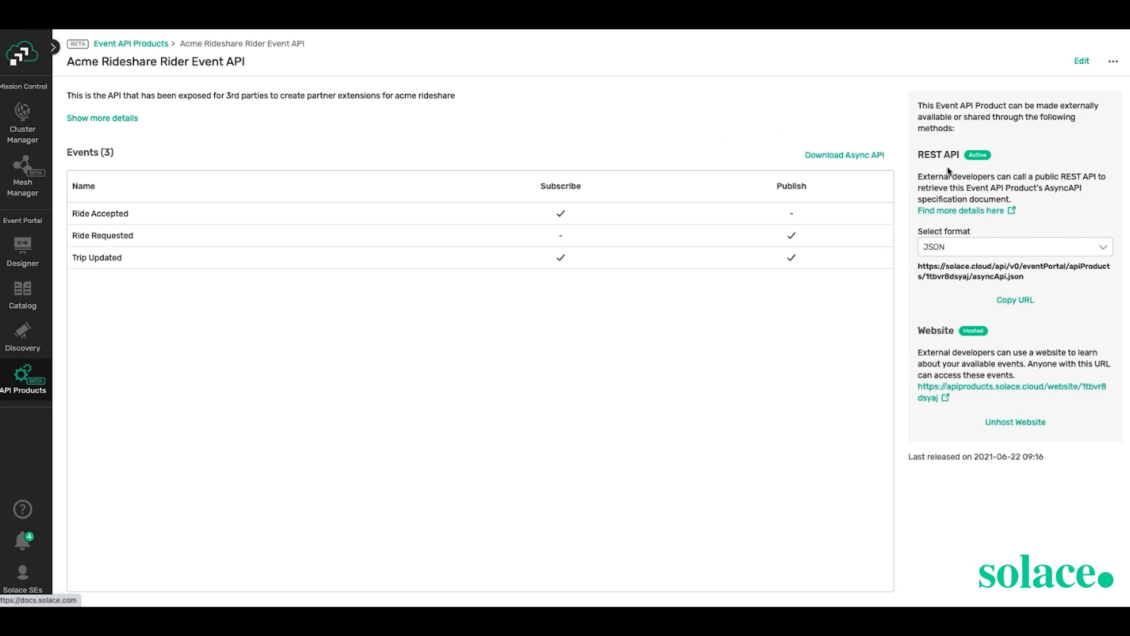
left_click(964, 387)
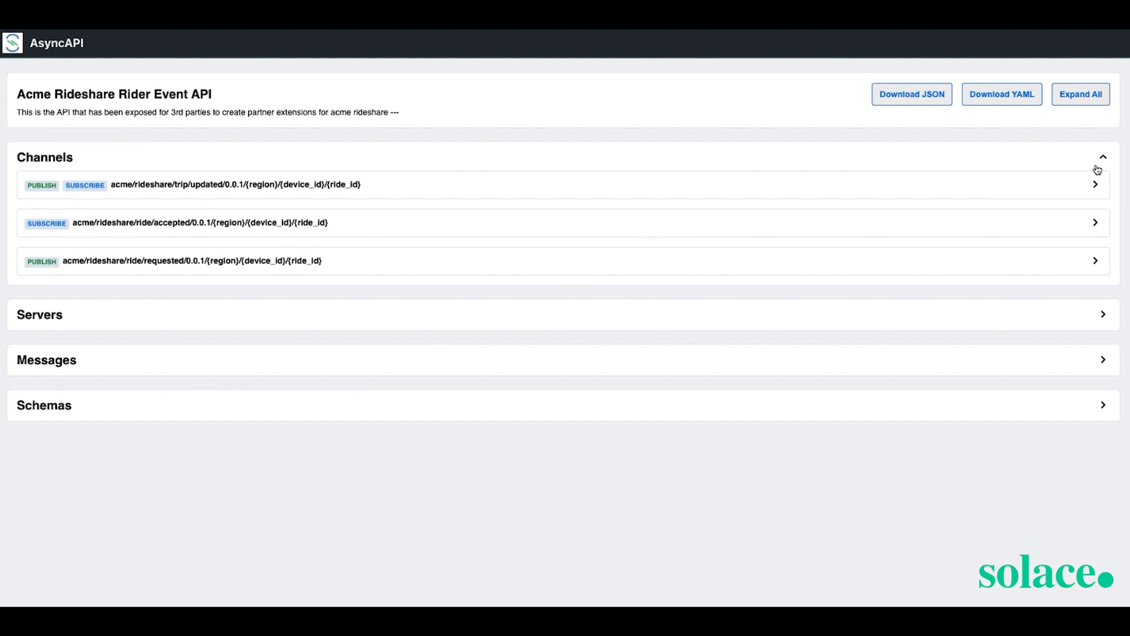
- Inspect the trip/updated channel parameters and the API's server details
left_click(1095, 185)
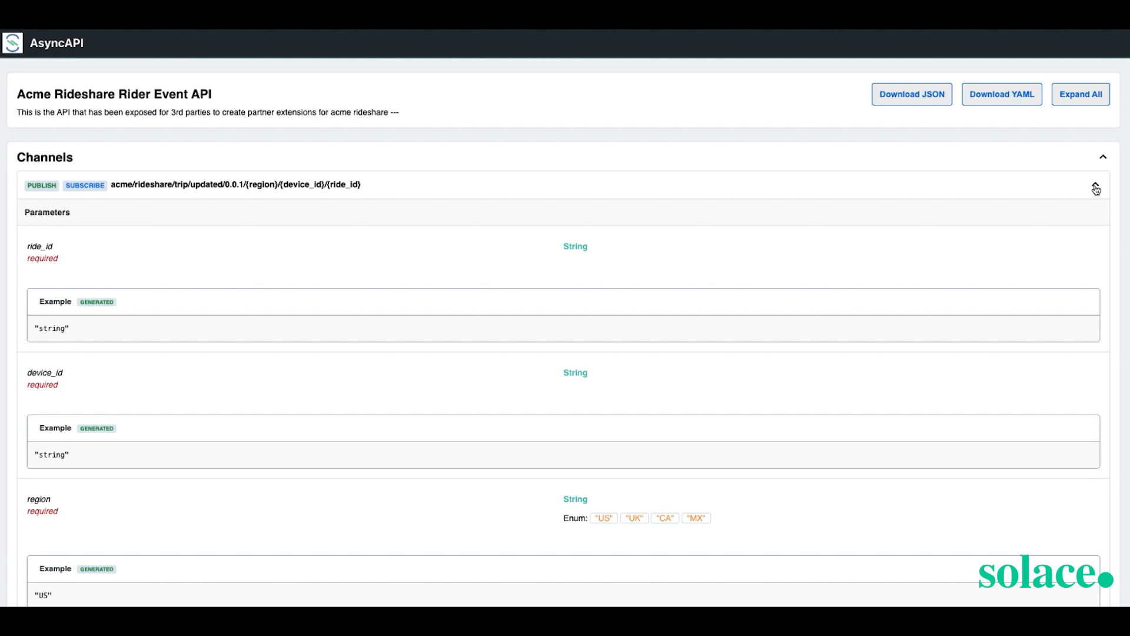
left_click(1096, 186)
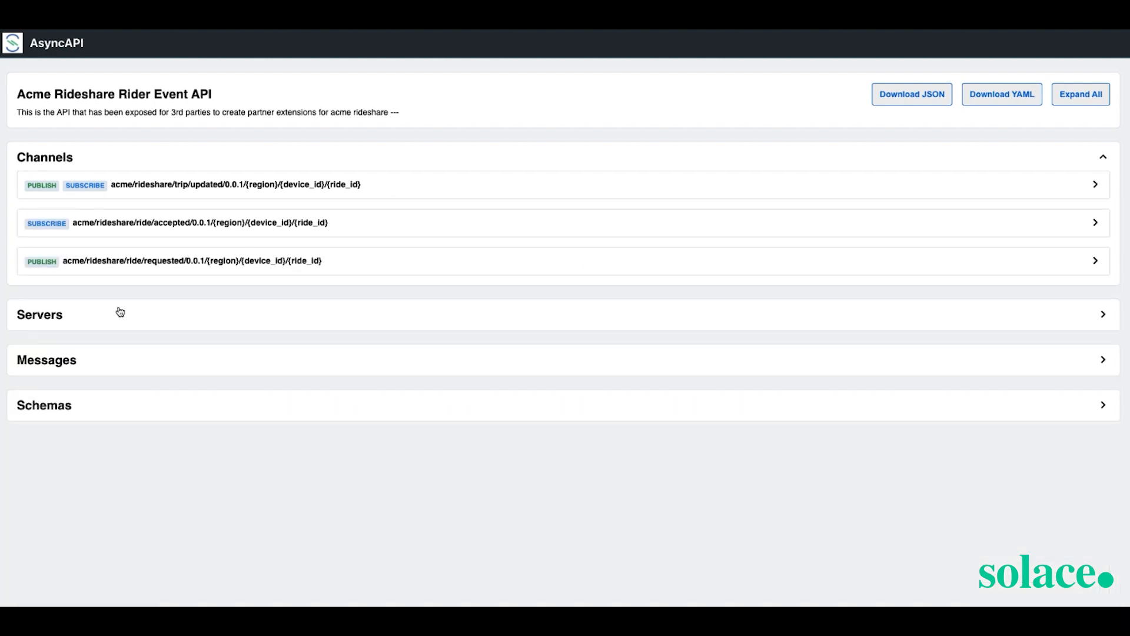
left_click(1103, 314)
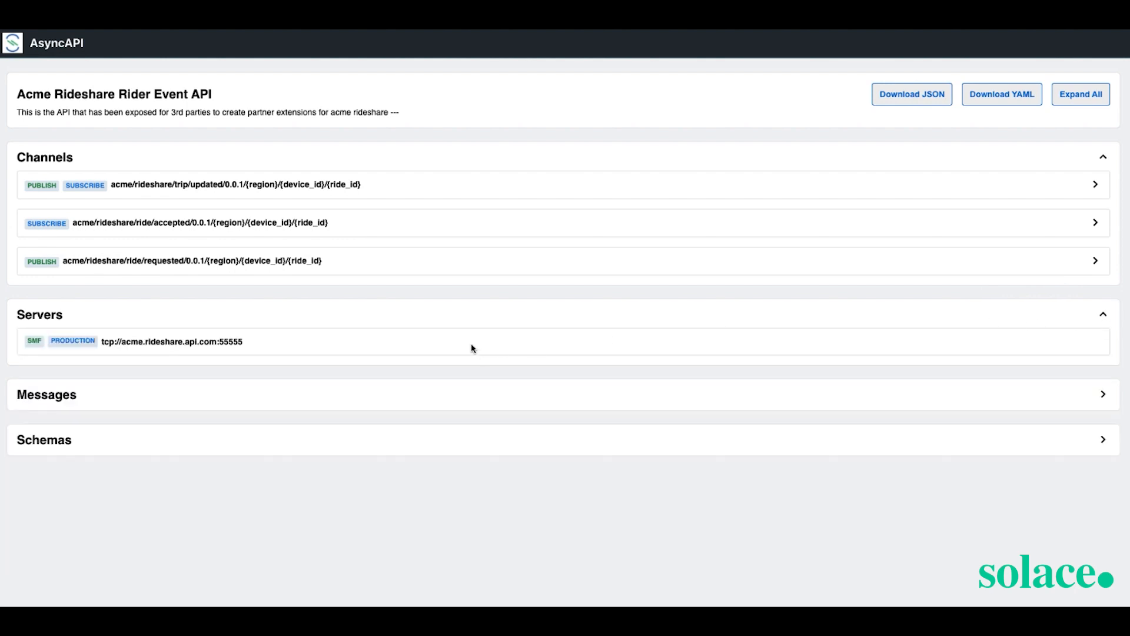
- Browse the messages and schemas, download the spec as JSON, and return to Event Portal
left_click(1114, 394)
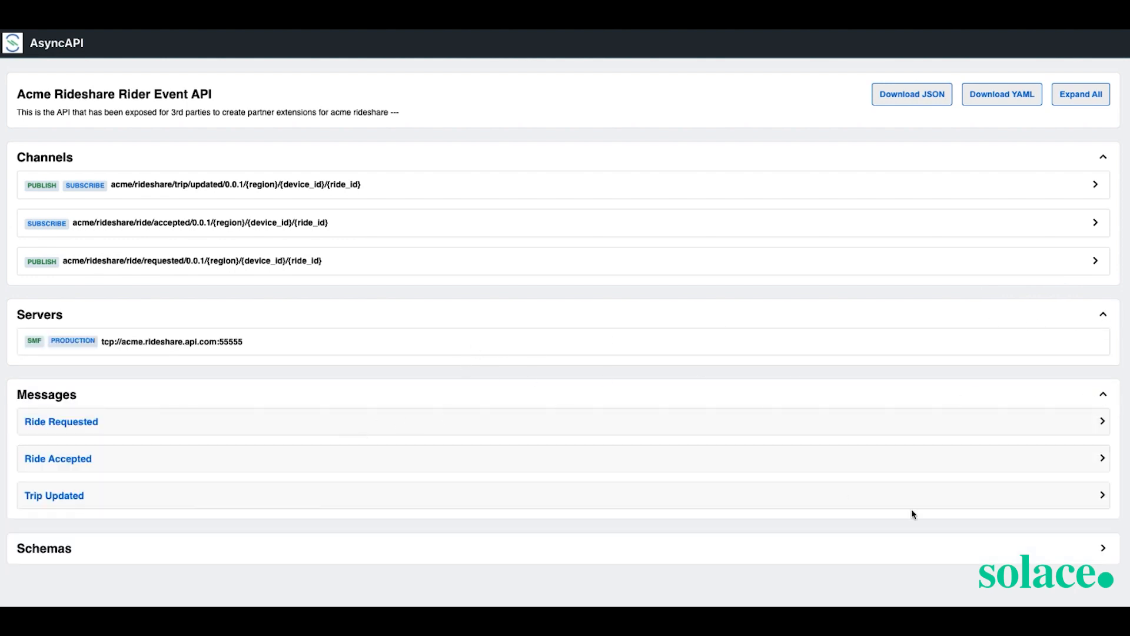
left_click(1088, 551)
scroll(447, 352, "down", 2)
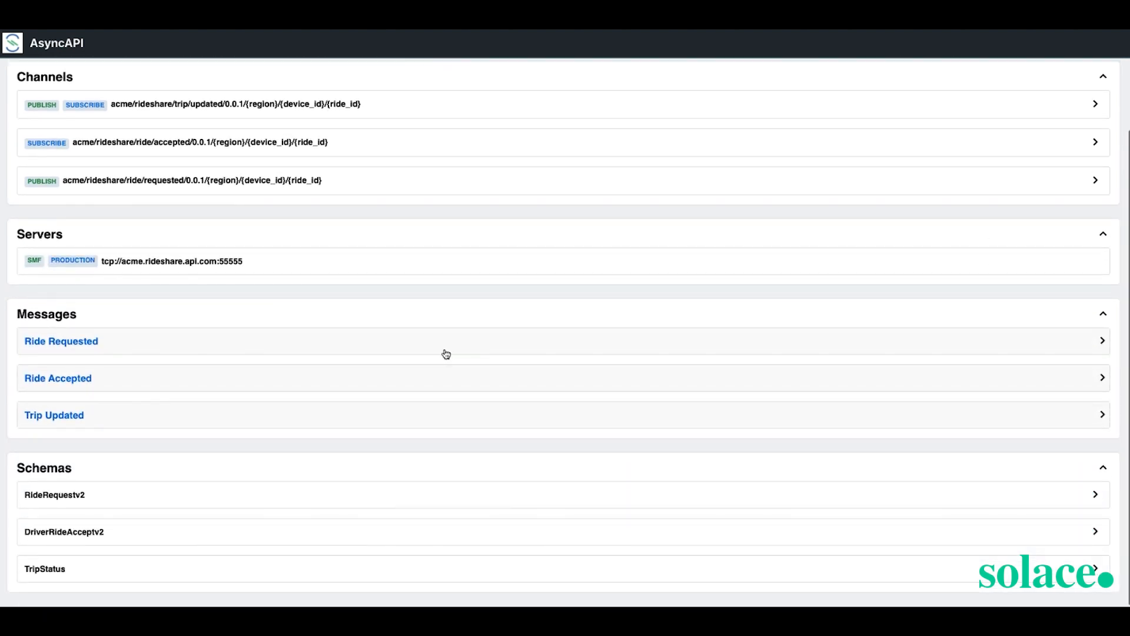
scroll(446, 353, "up", 2)
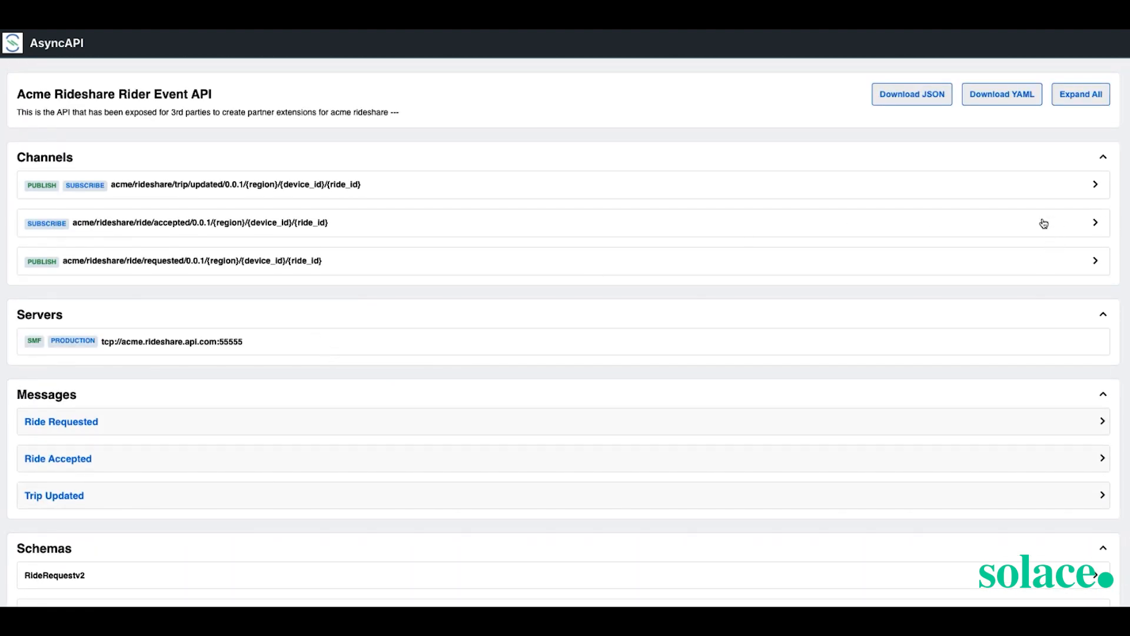
scroll(512, 338, "down", 2)
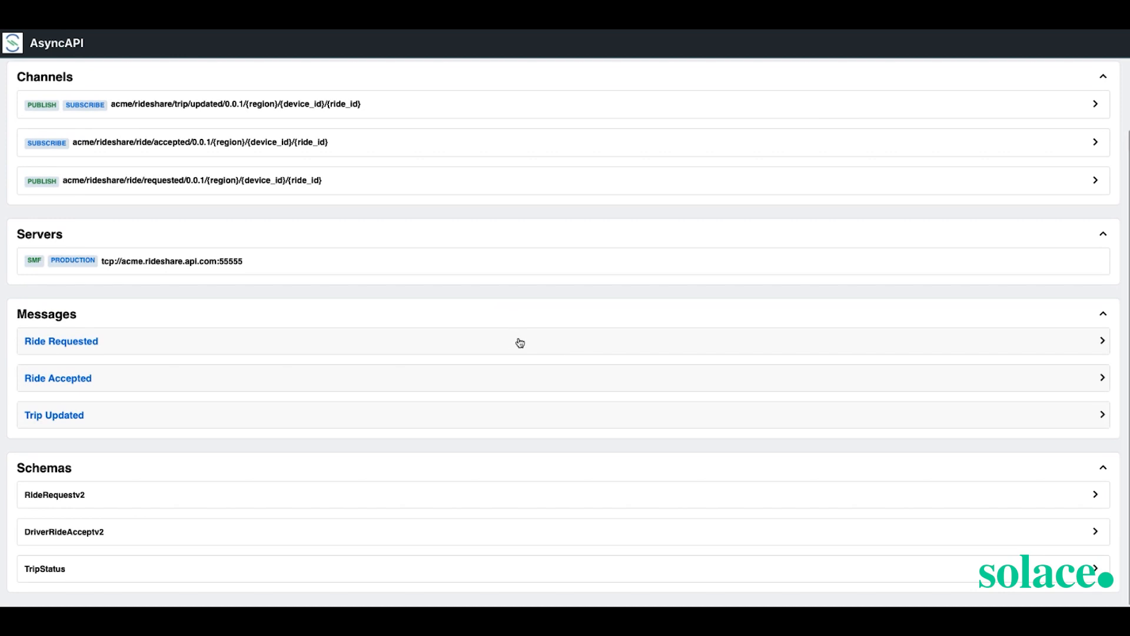
scroll(507, 238, "up", 2)
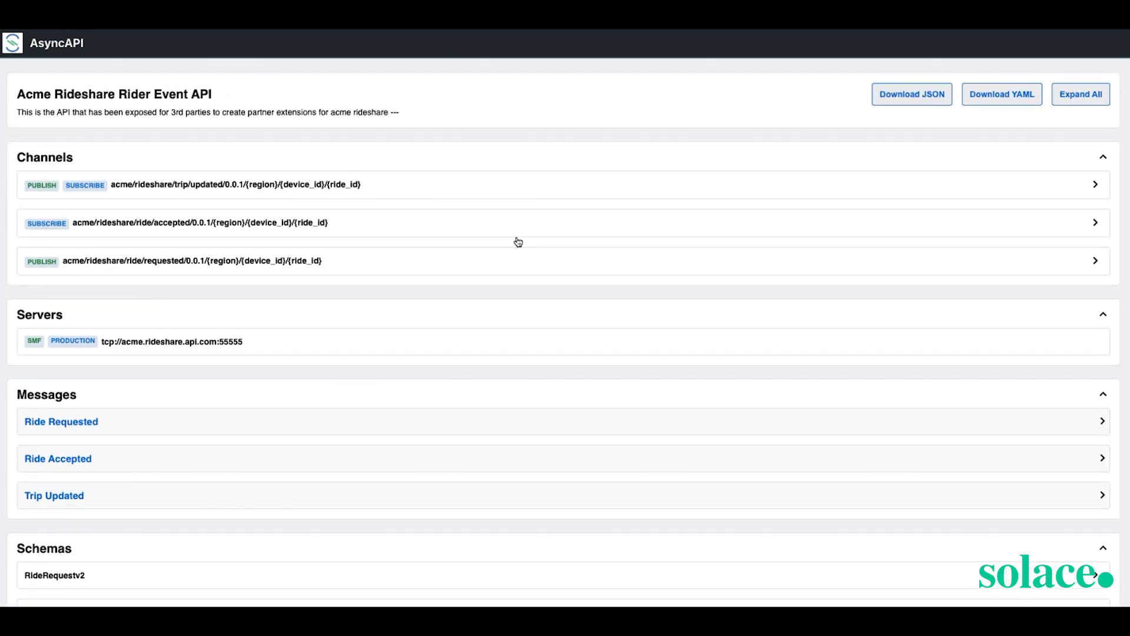
left_click(915, 96)
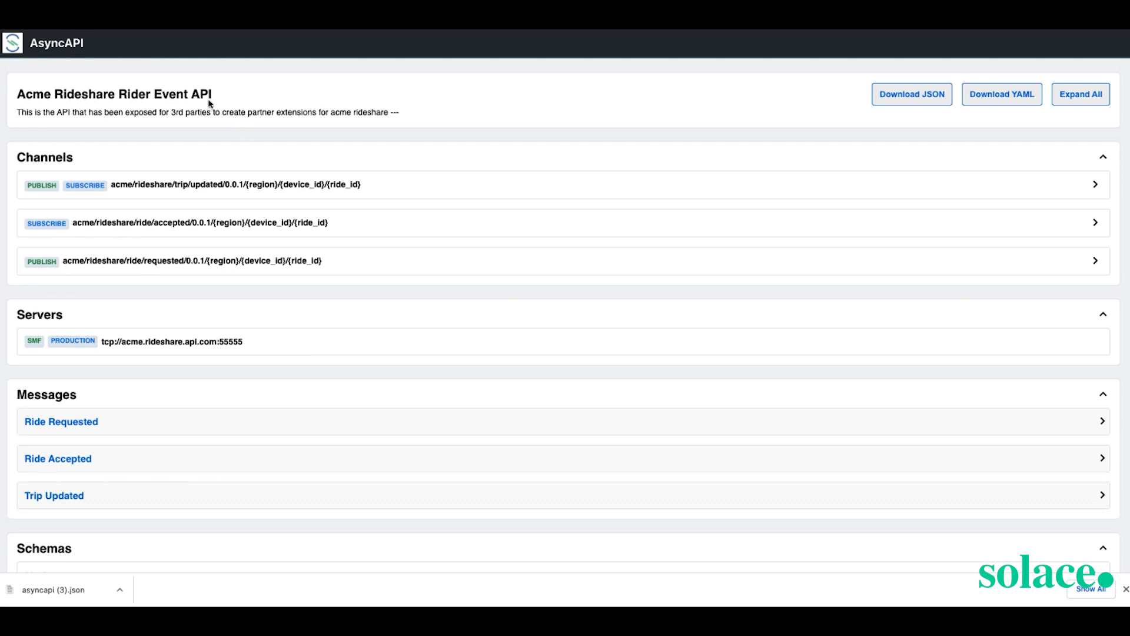
left_click(176, 18)
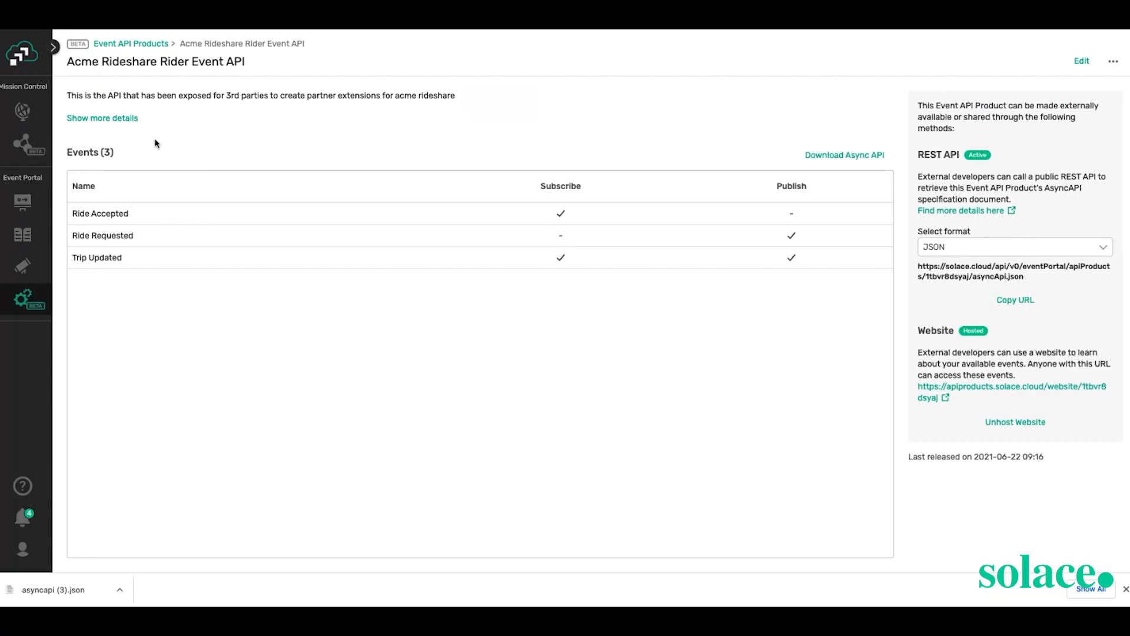
- From the Acme Rideshare (Solace) graph, download Driver Management System's AsyncAPI spec as JSON
left_click(22, 202)
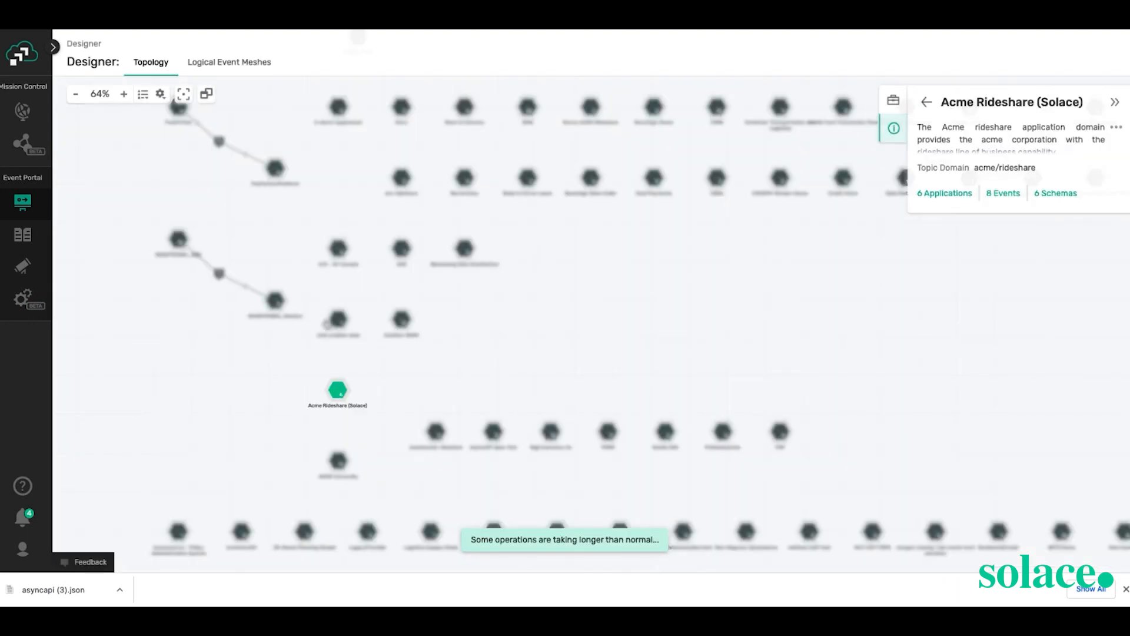
double_click(340, 391)
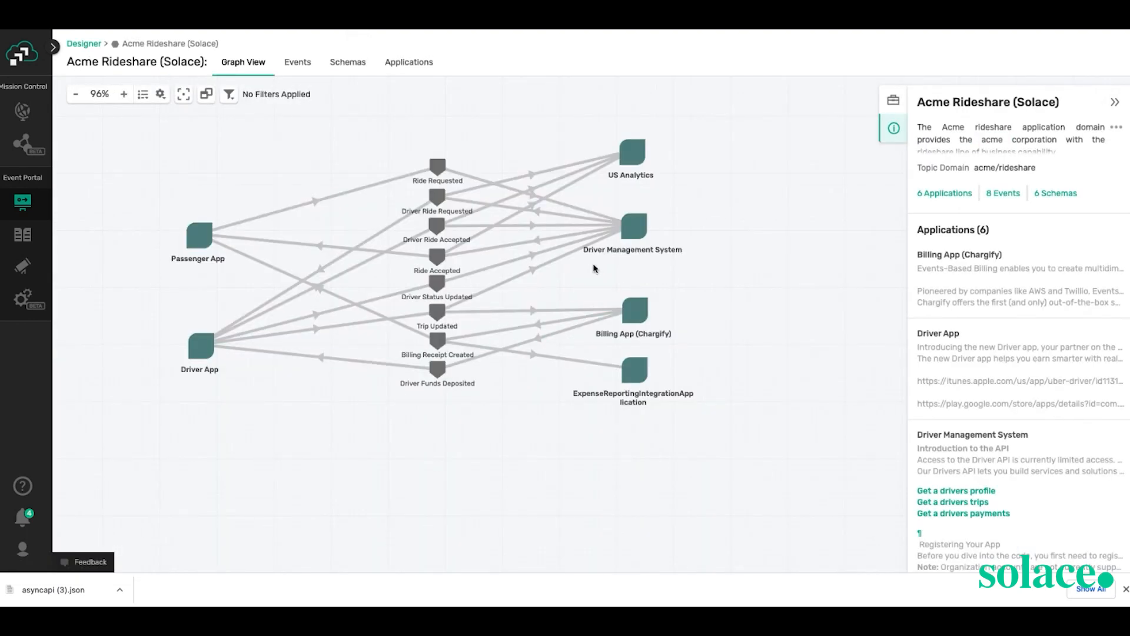
right_click(633, 233)
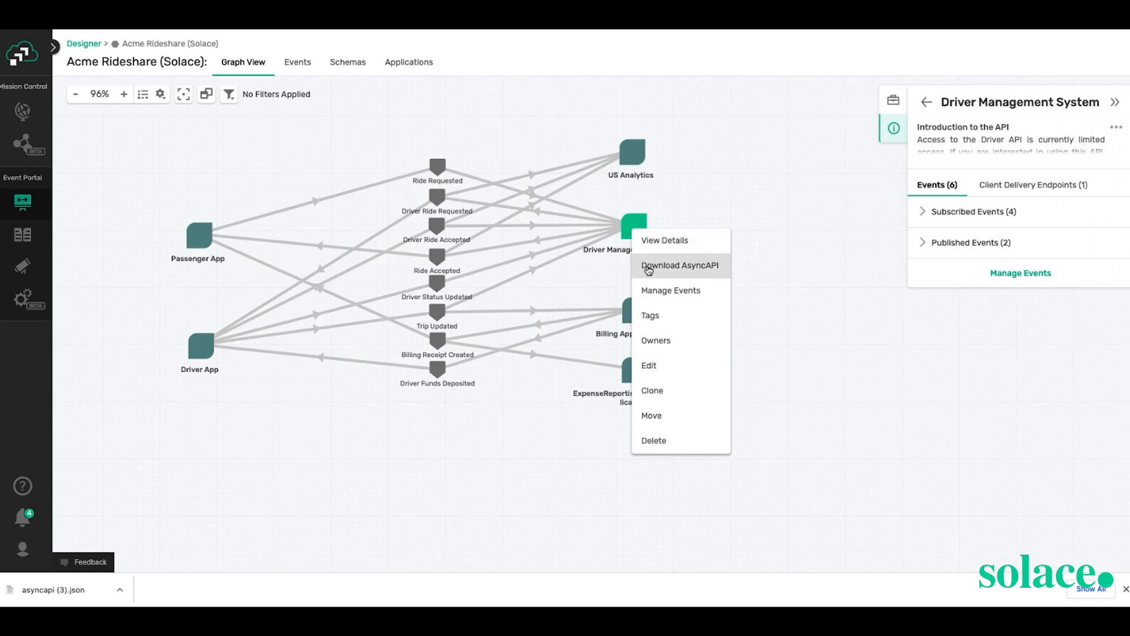
left_click(645, 230)
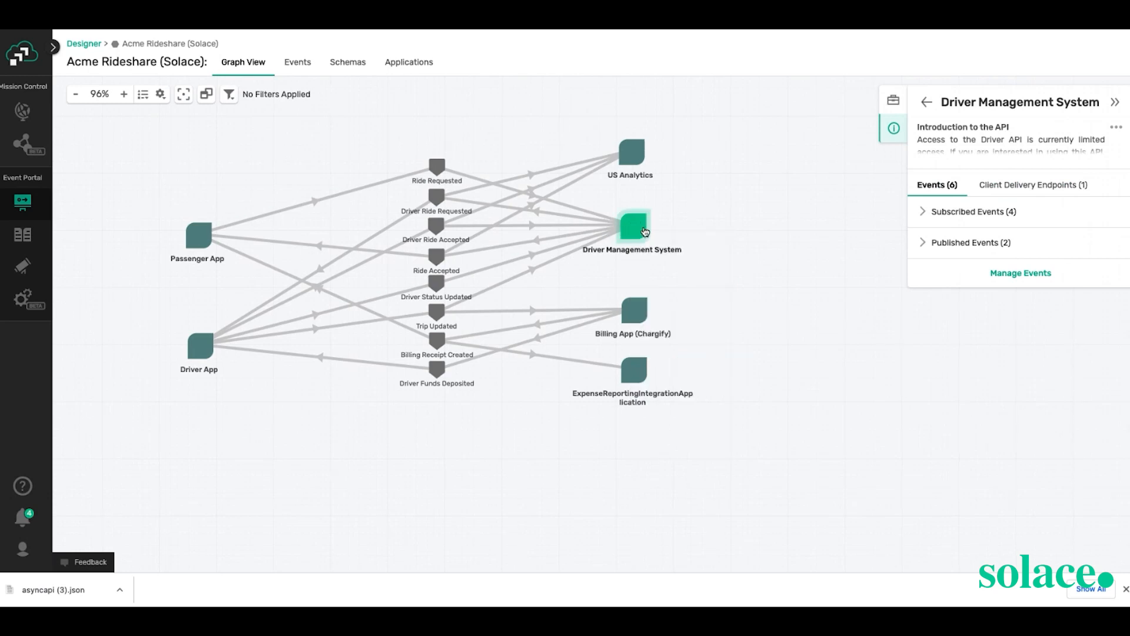
right_click(644, 231)
left_click(681, 262)
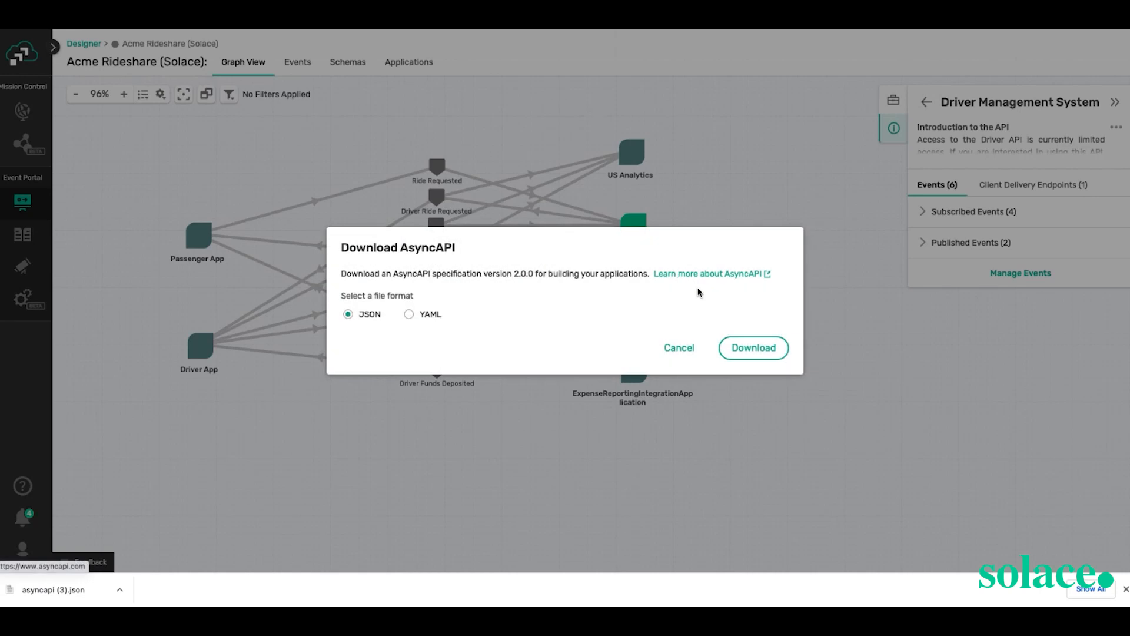
left_click(740, 360)
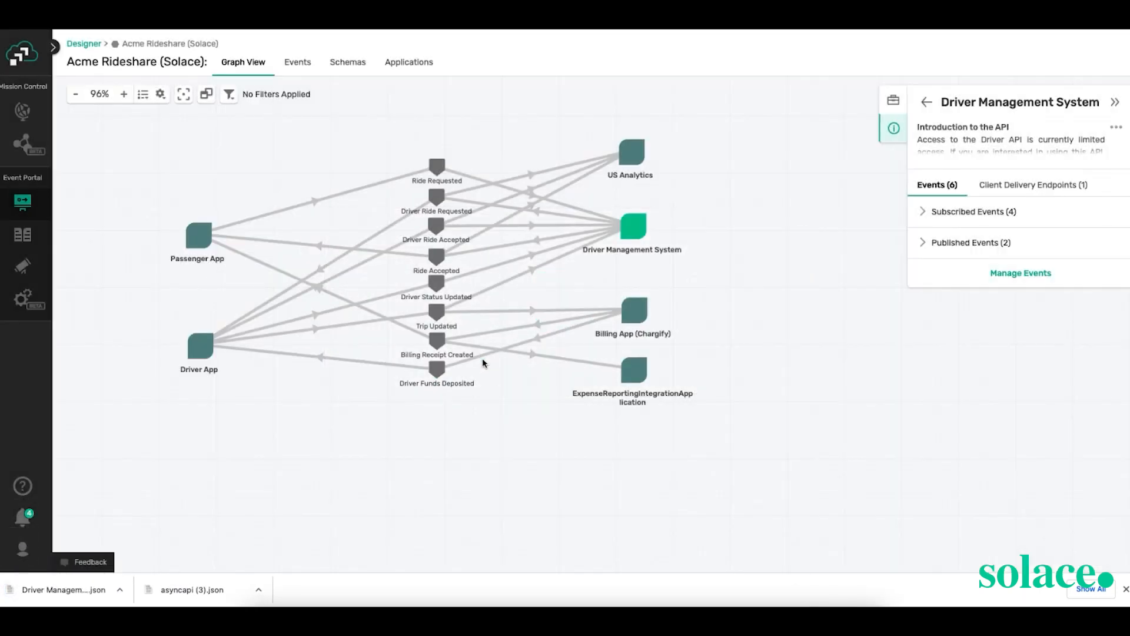